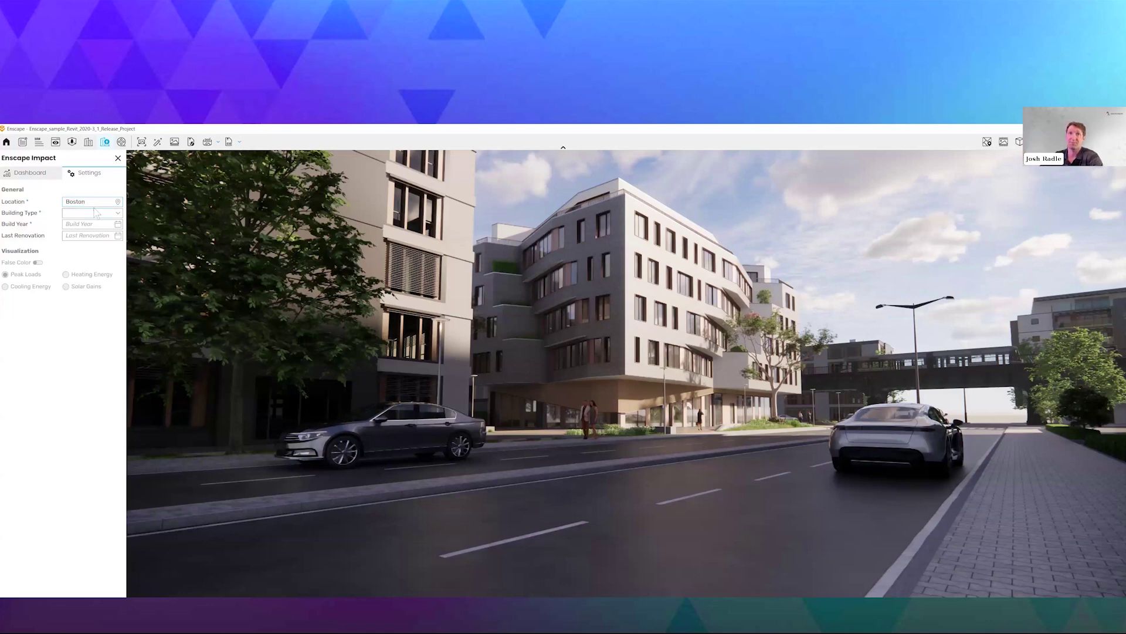
Step: Set the building type to Office in the Enscape Impact settings for the Boston location
left_click(118, 202)
left_click(118, 202)
left_click(105, 213)
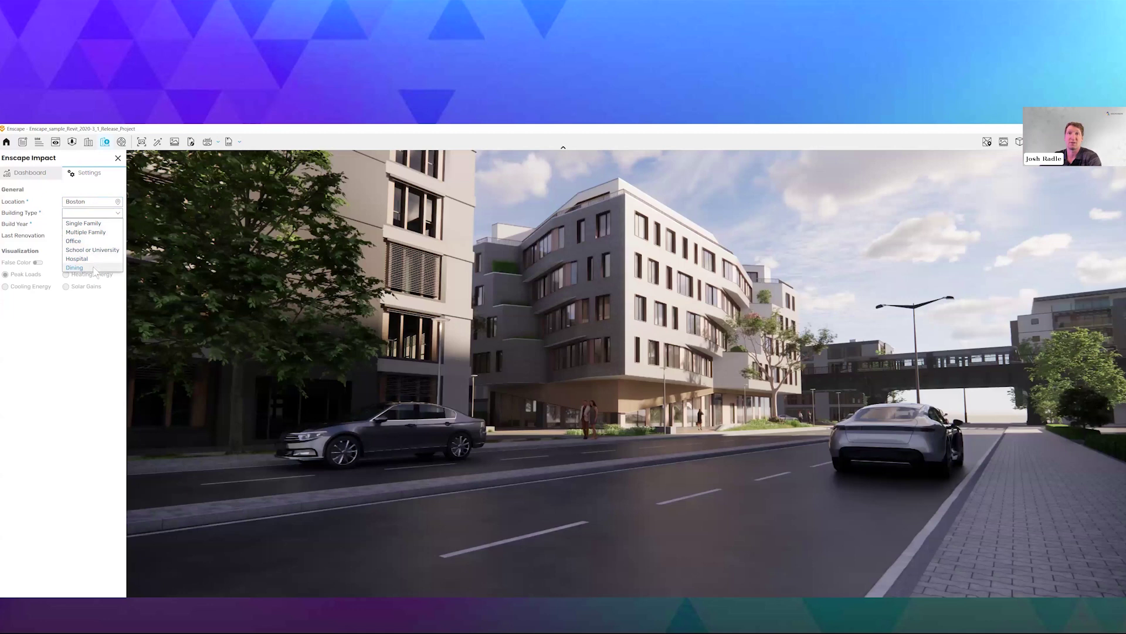
left_click(94, 241)
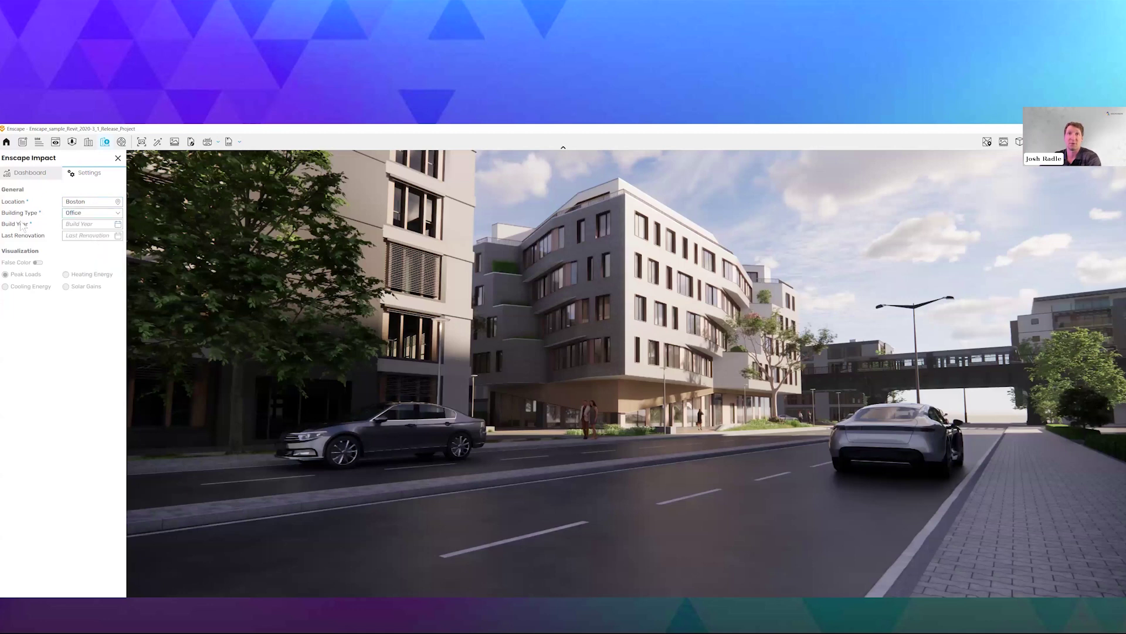
Step: Set the build year to 2000
left_click(118, 225)
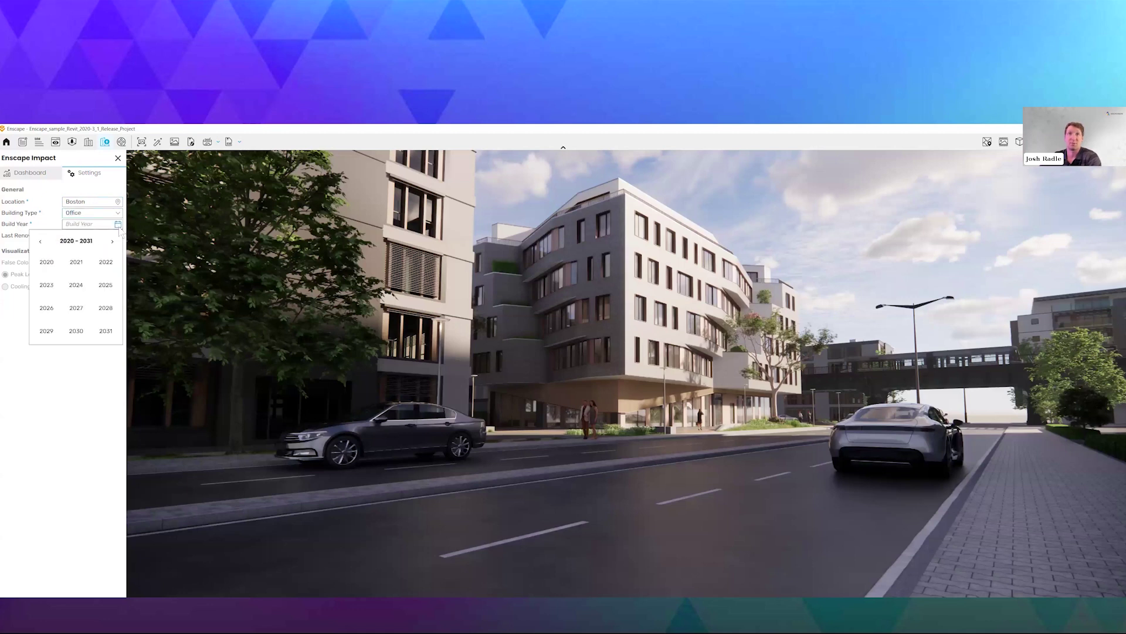
left_click(40, 241)
left_click(40, 242)
left_click(40, 242)
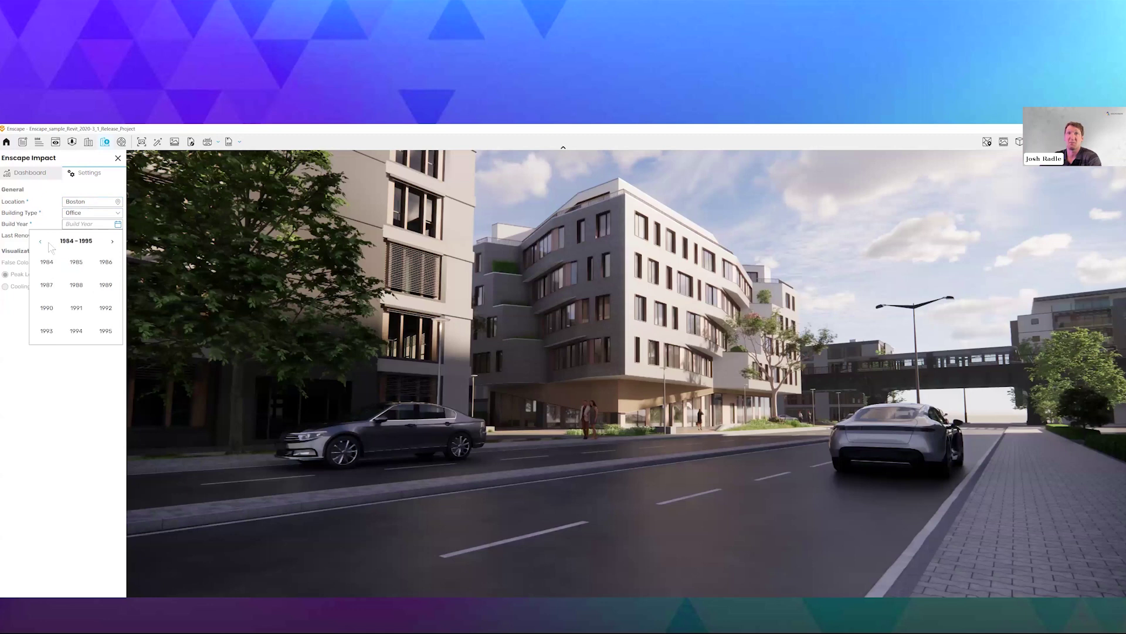
left_click(113, 241)
left_click(78, 286)
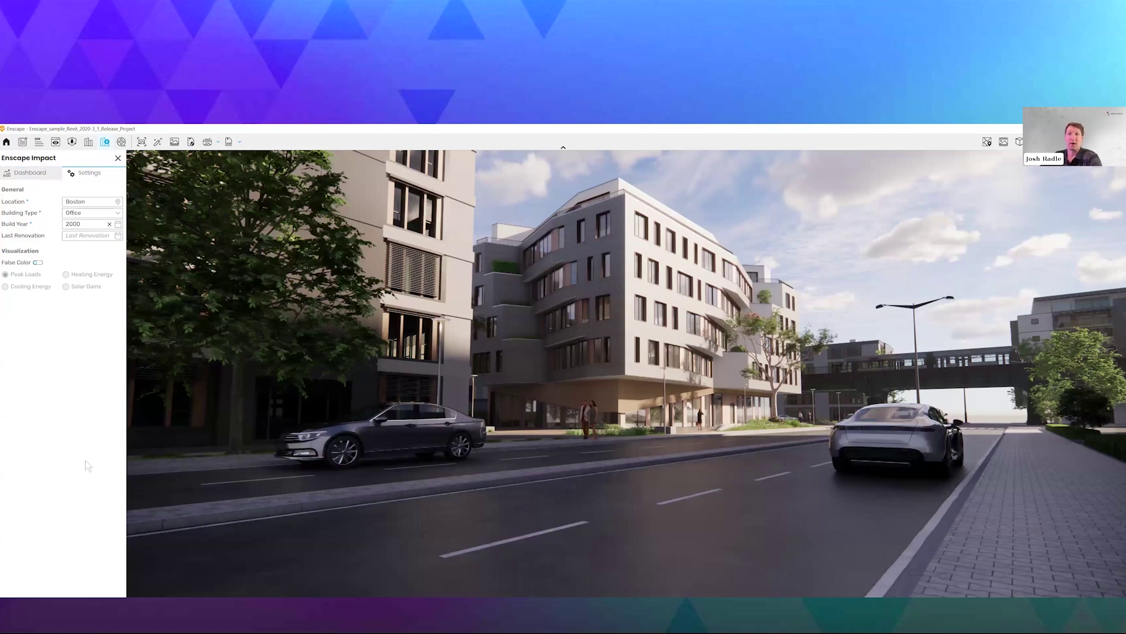
Step: Show the Impact dashboard and examine the energy use intensity and the equipment, space heating and lighting shares of energy end use
left_click(46, 176)
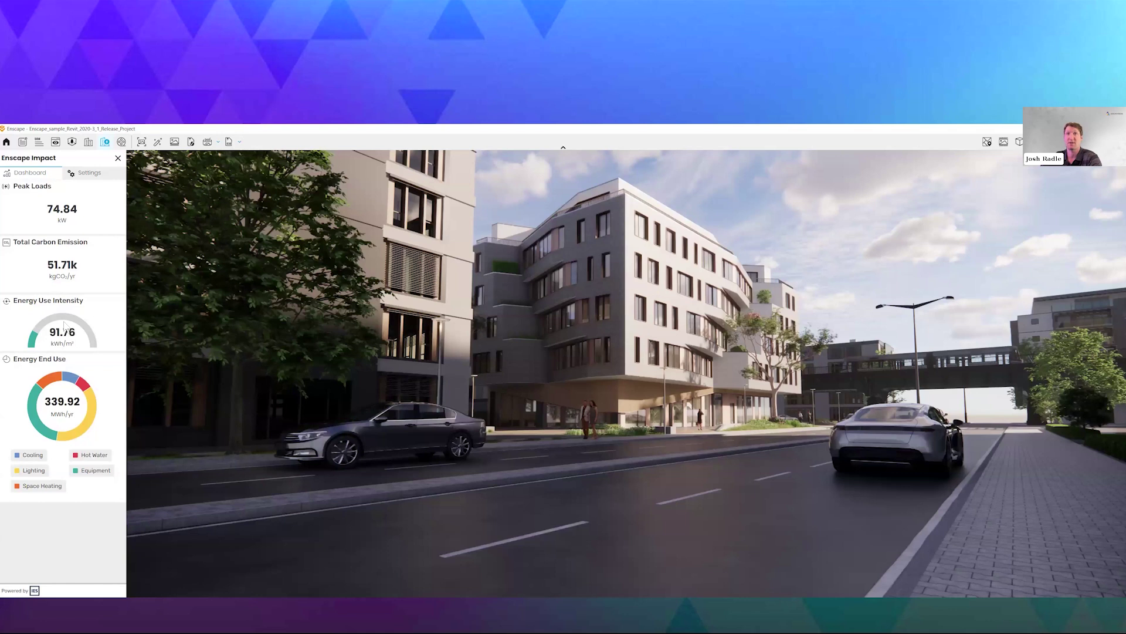
mouse_move(38, 343)
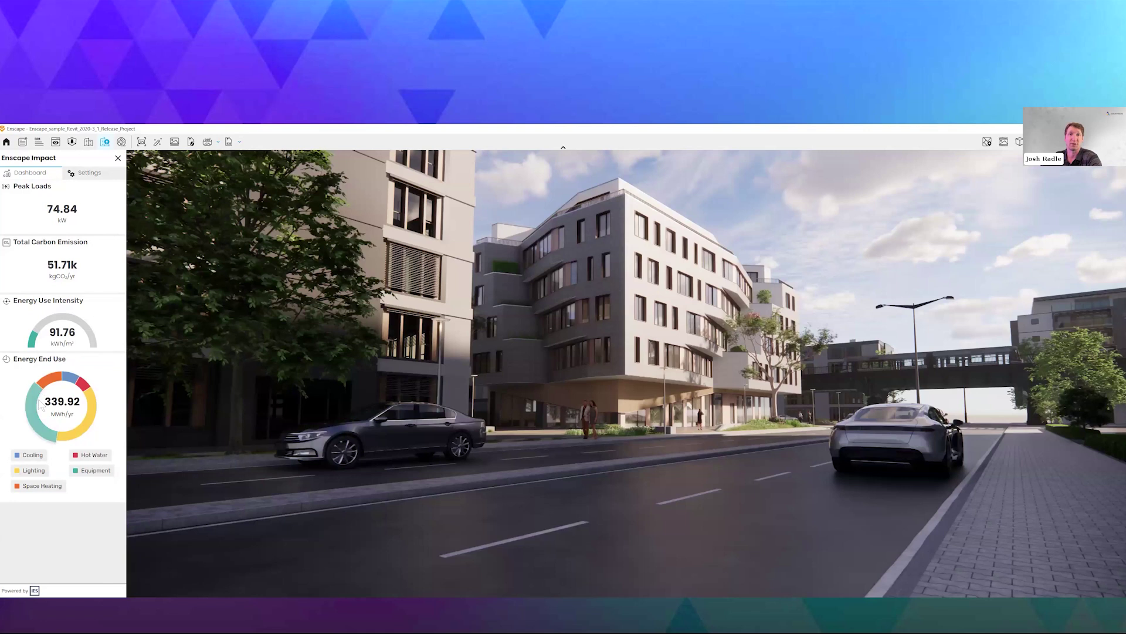
mouse_move(40, 405)
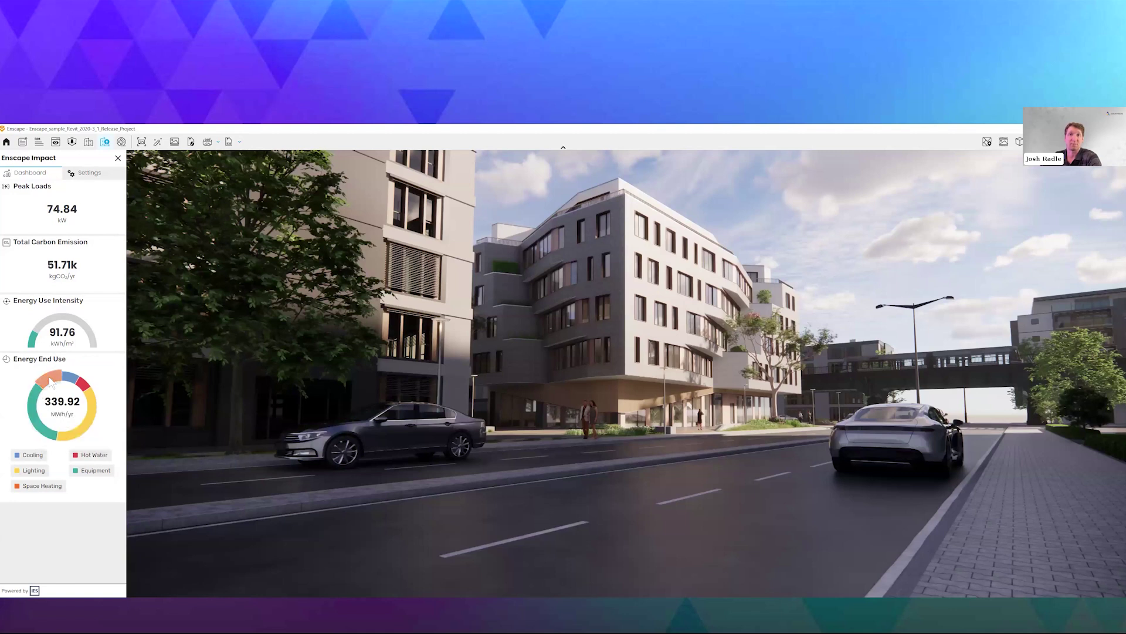
mouse_move(50, 381)
mouse_move(89, 427)
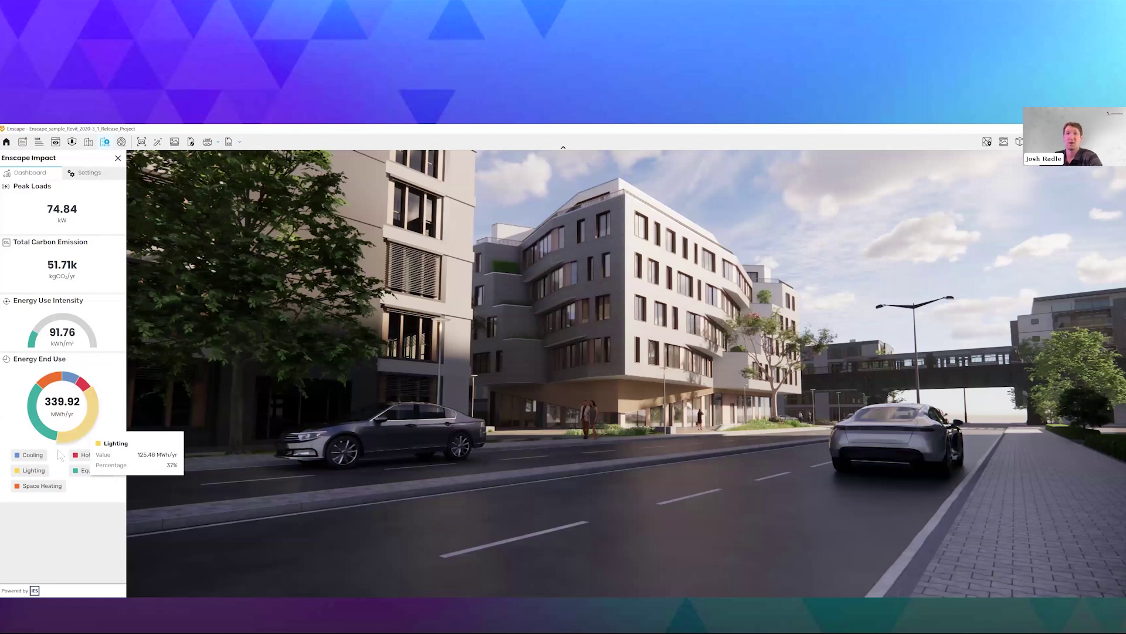
Step: Turn on the false color visualization in the Impact settings and view the building's peak loads up close
left_click(81, 178)
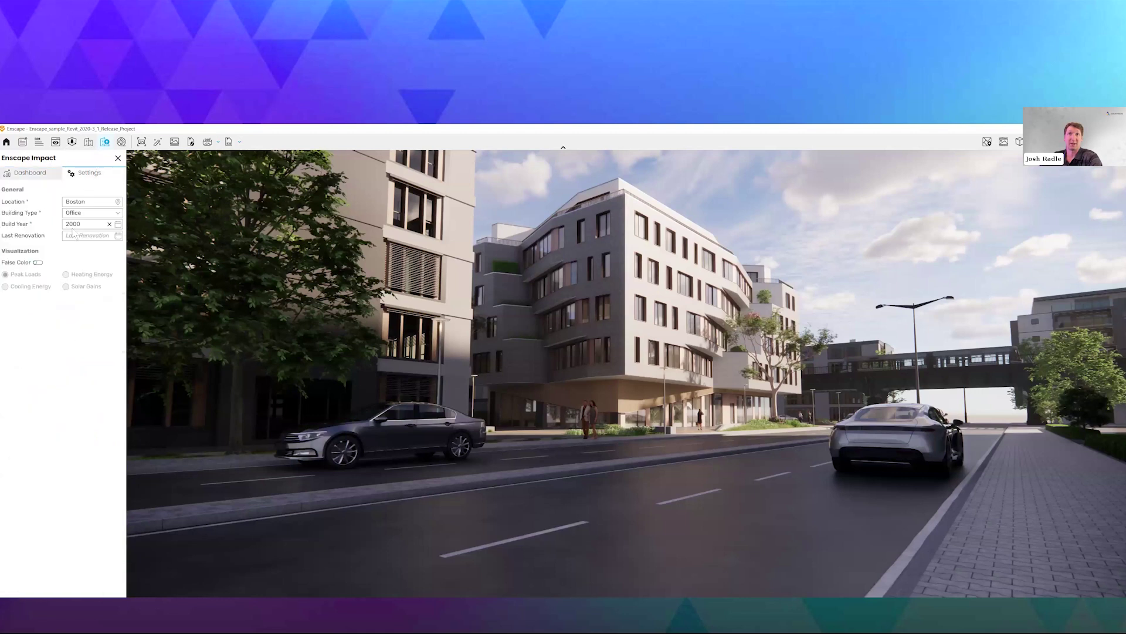
left_click(39, 262)
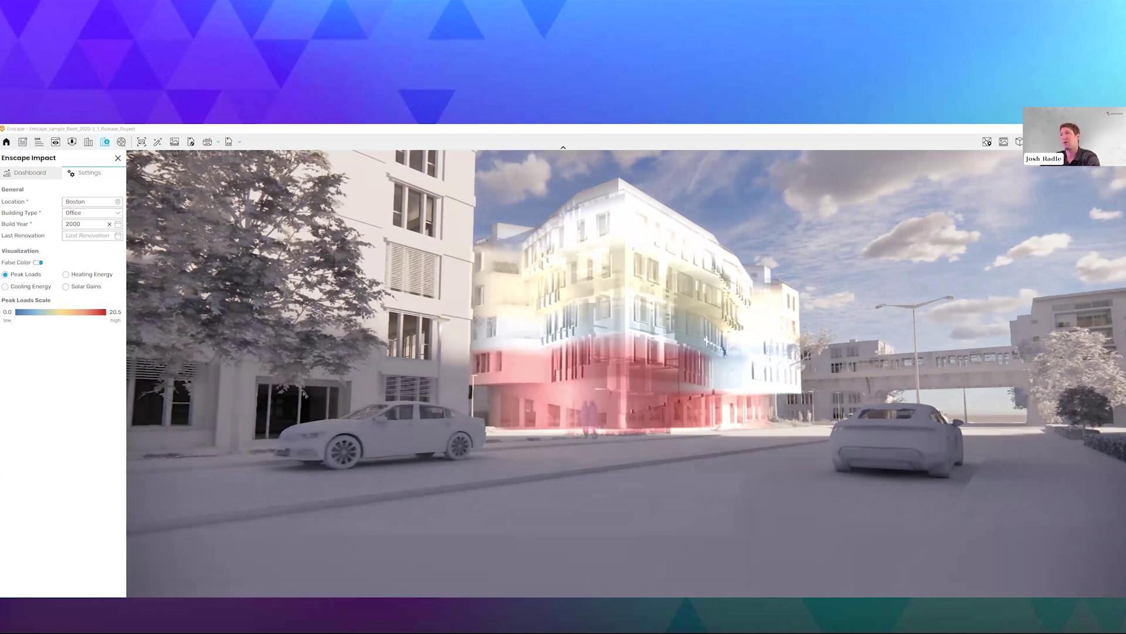
key("w")
left_click_drag(626, 395, 574, 394)
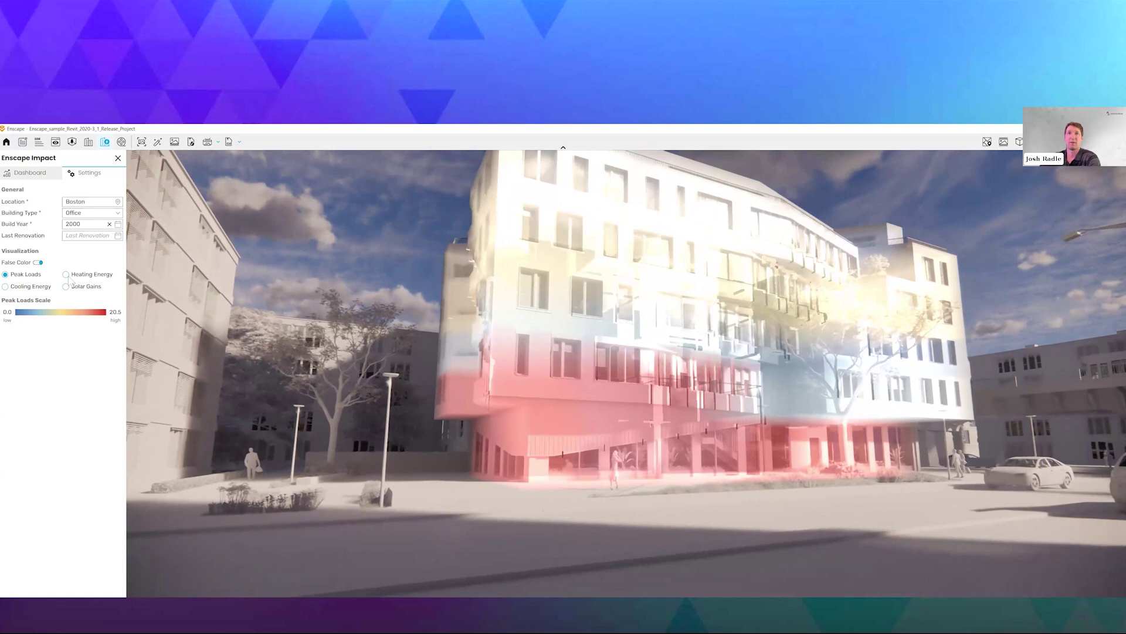
Step: Show the building's Heating Energy and Solar Gains in false color, viewing the solar gains from another angle
left_click(66, 274)
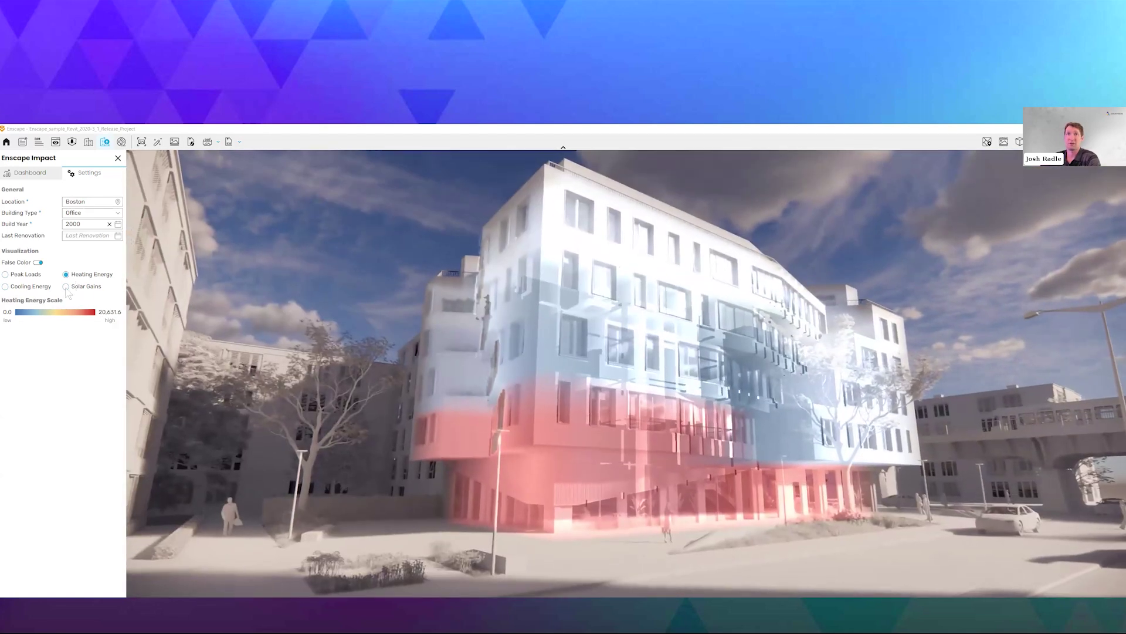
left_click(65, 286)
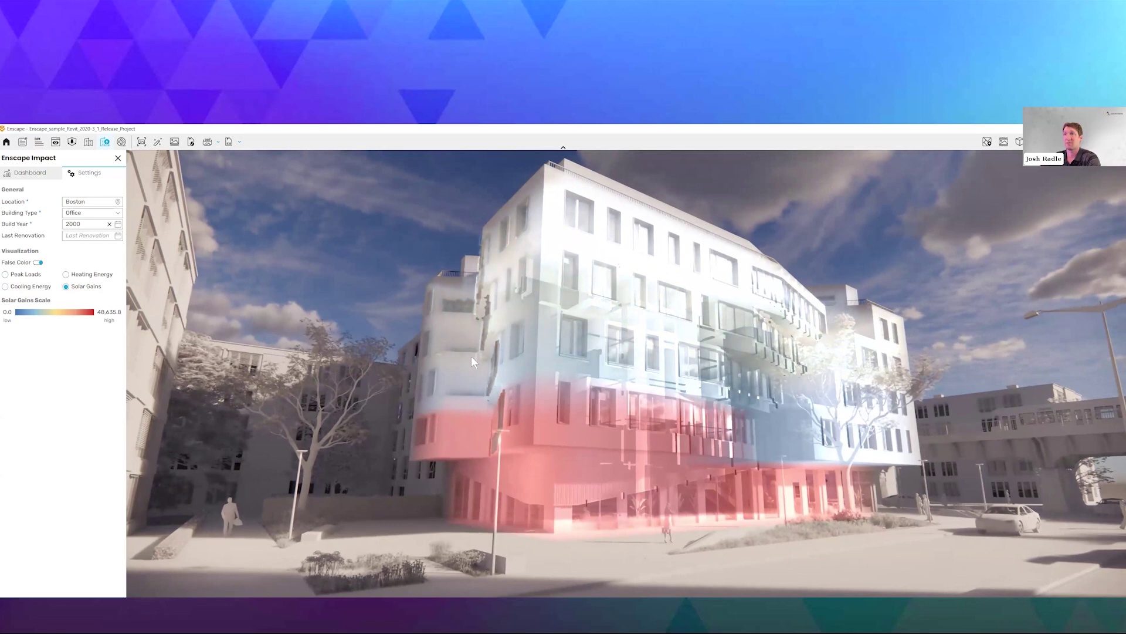
right_click_drag(586, 393, 436, 394)
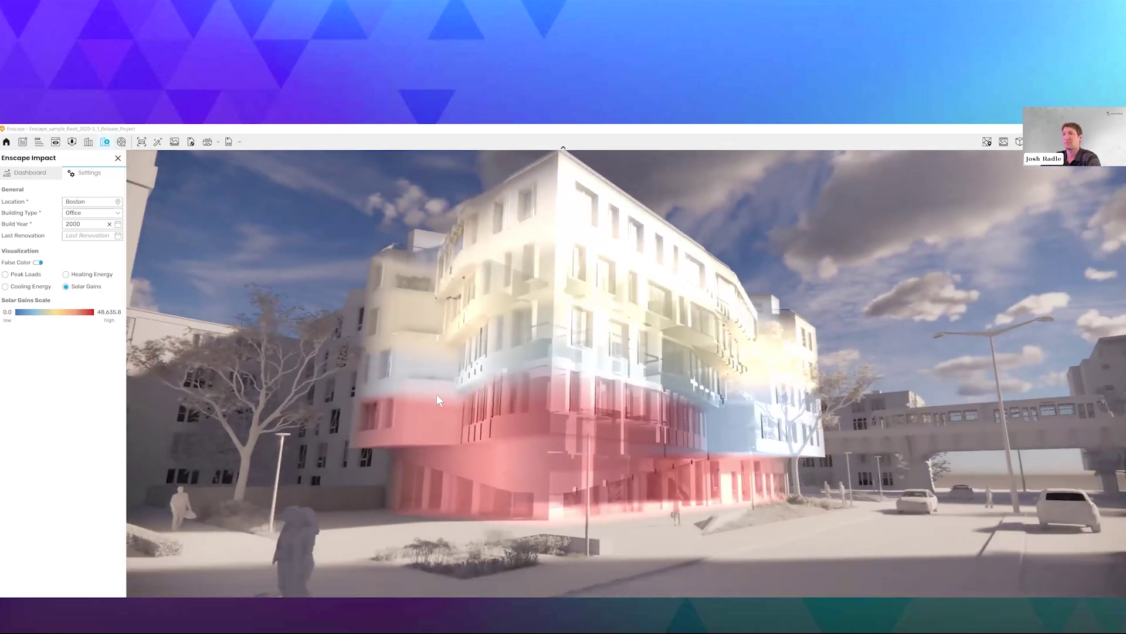
Step: Examine the Cooling Energy false color visualization around the building's facades and close the Enscape Impact panel
left_click(32, 290)
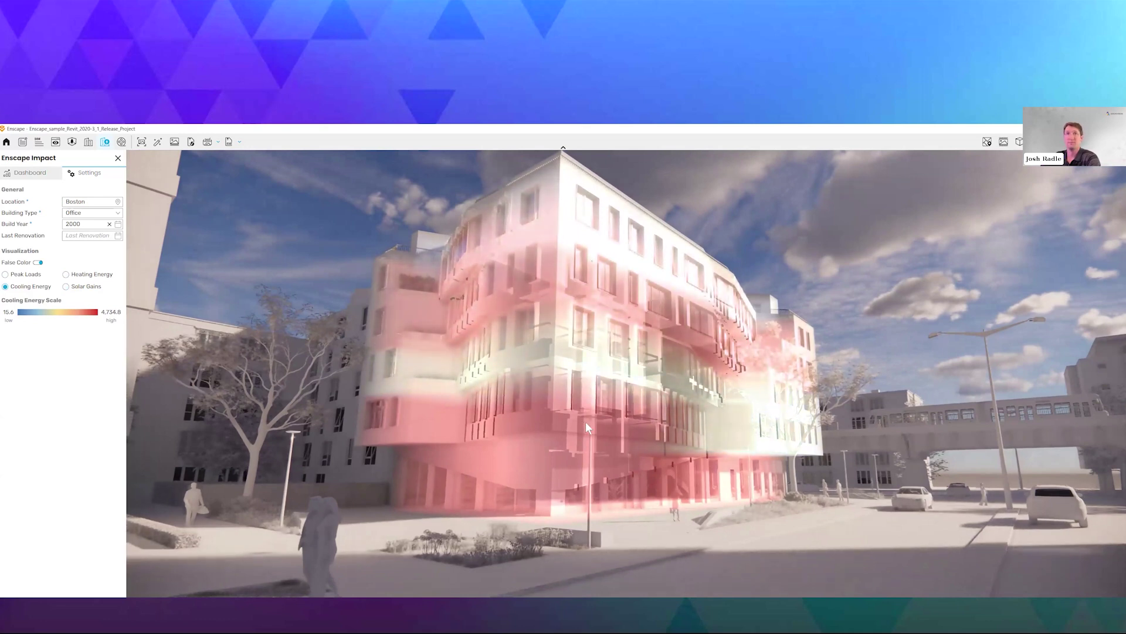
right_click_drag(585, 427, 586, 431)
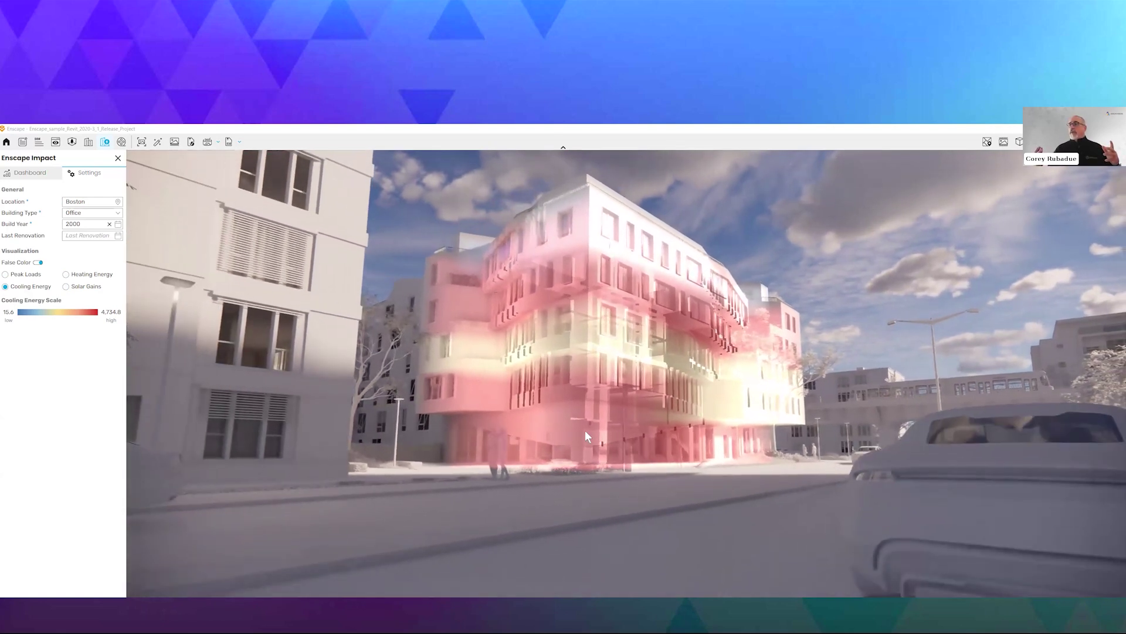
key("w")
right_click_drag(586, 431, 248, 432)
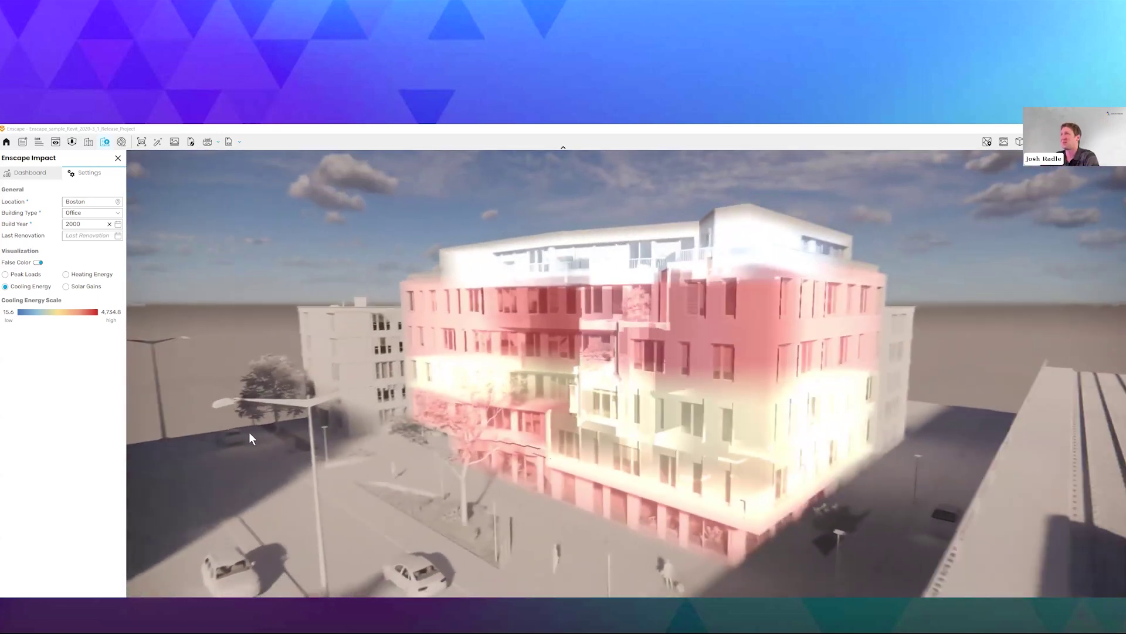
right_click_drag(727, 411, 762, 363)
right_click_drag(711, 443, 713, 426)
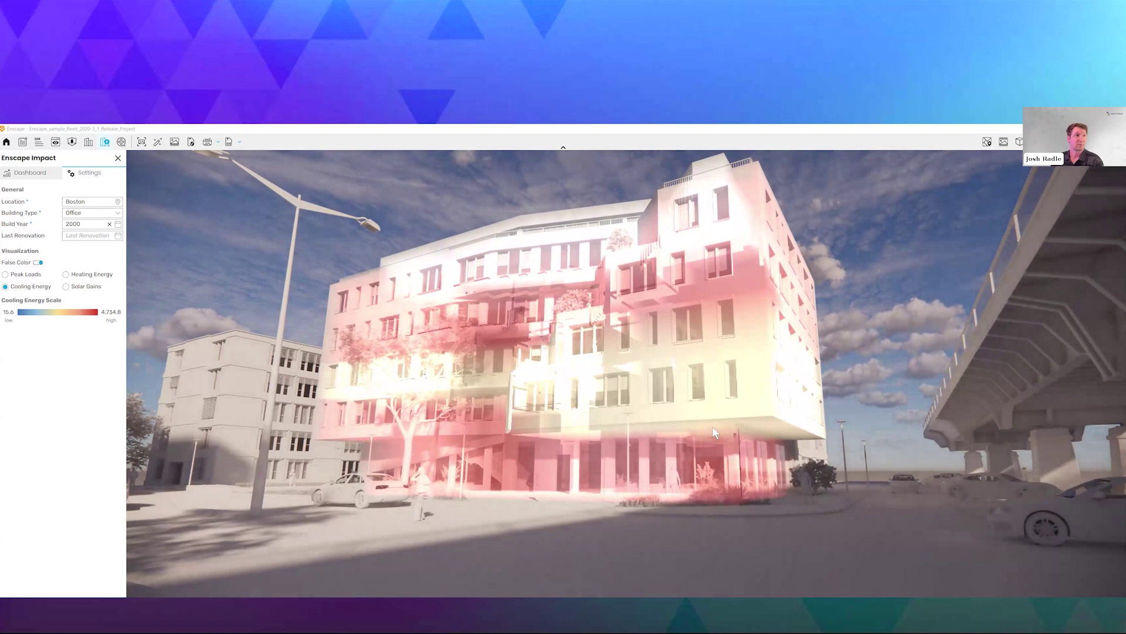
left_click(118, 158)
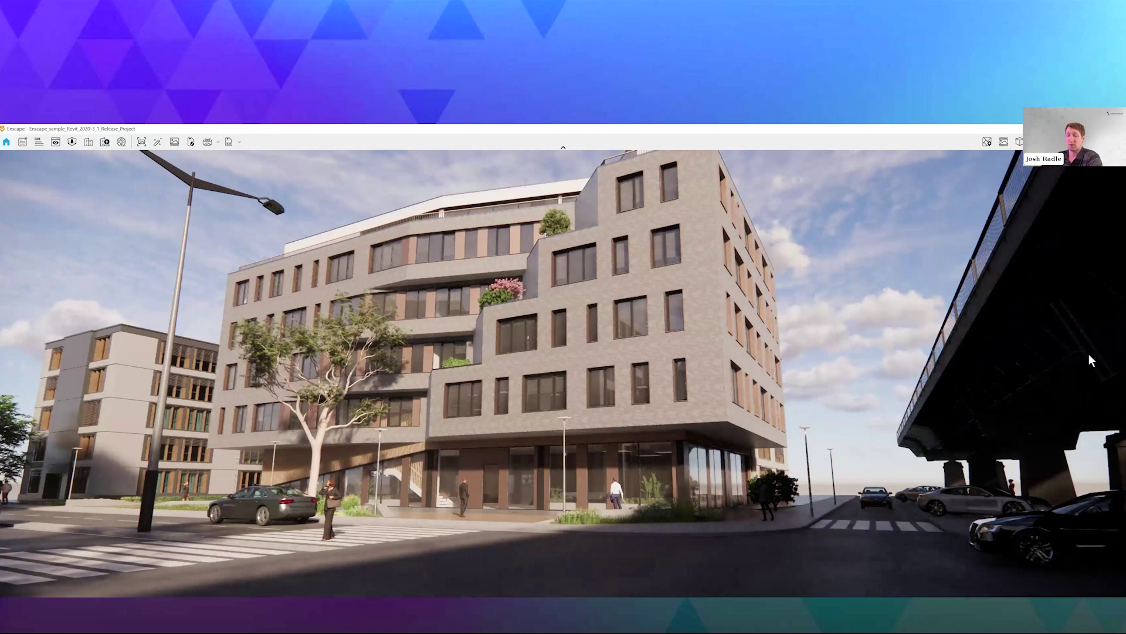
Step: Switch to the slide presentation and show the slides introducing the Chaos AI Enhancer
key("alt+Tab")
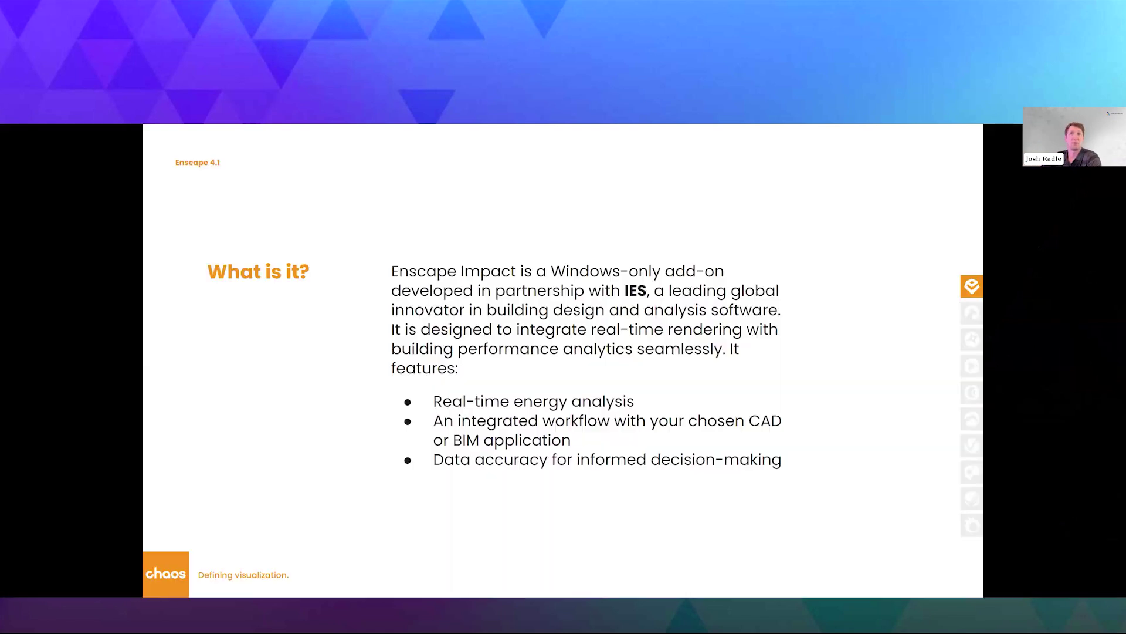
key("Right")
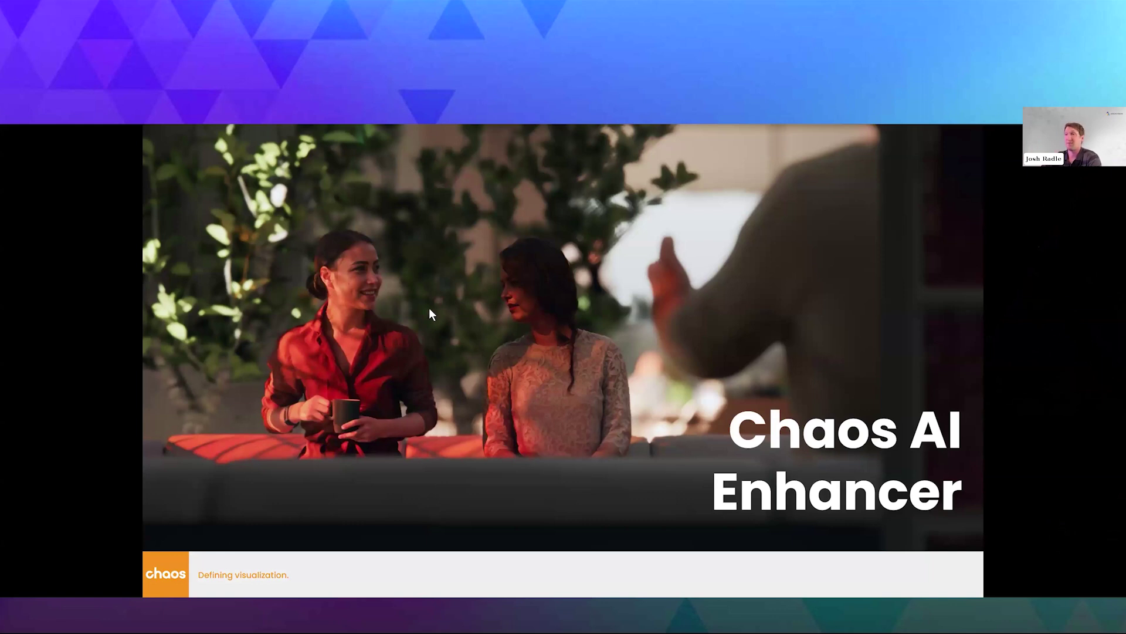
key("Left")
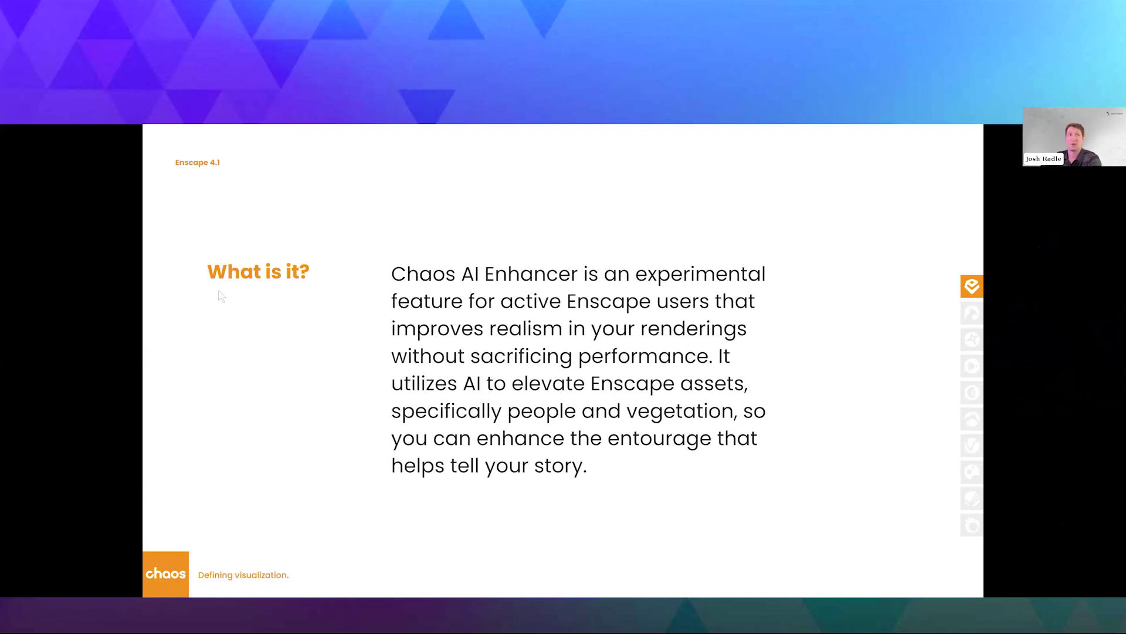
Step: Switch back to Enscape, start an AI Enhancer rendering of the current view and cancel saving it
key("alt+Tab")
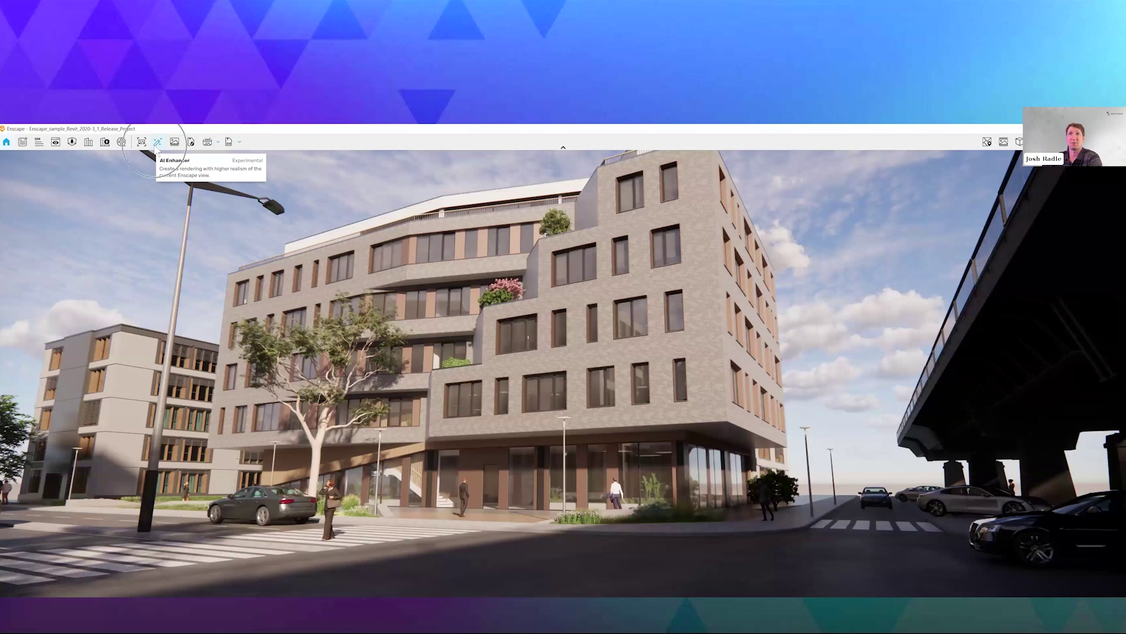
left_click(156, 143)
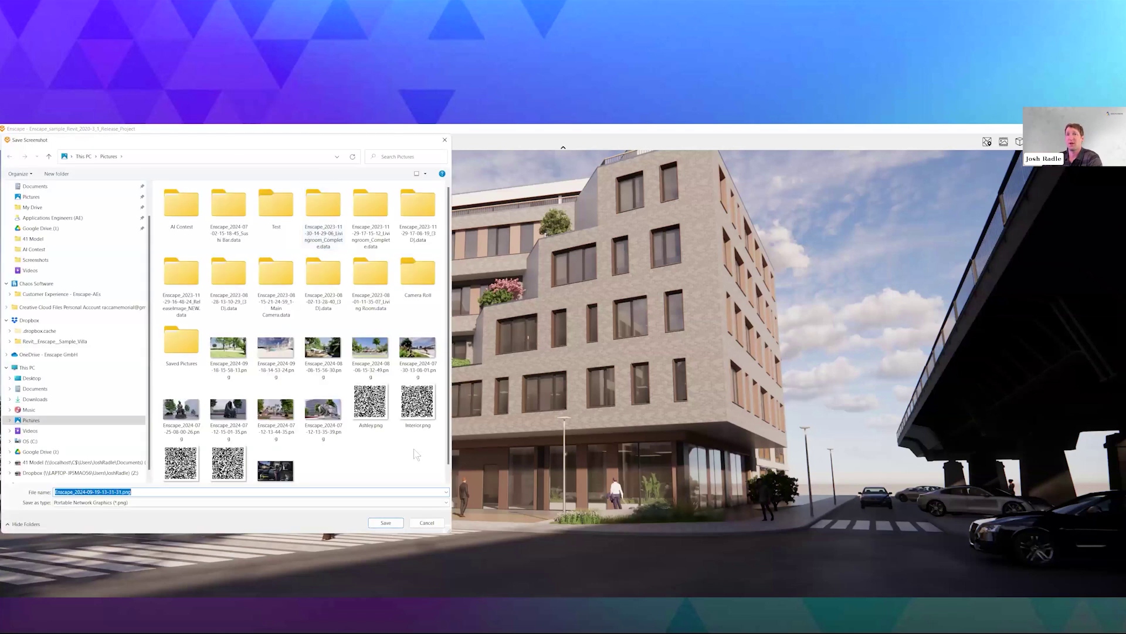
left_click(445, 140)
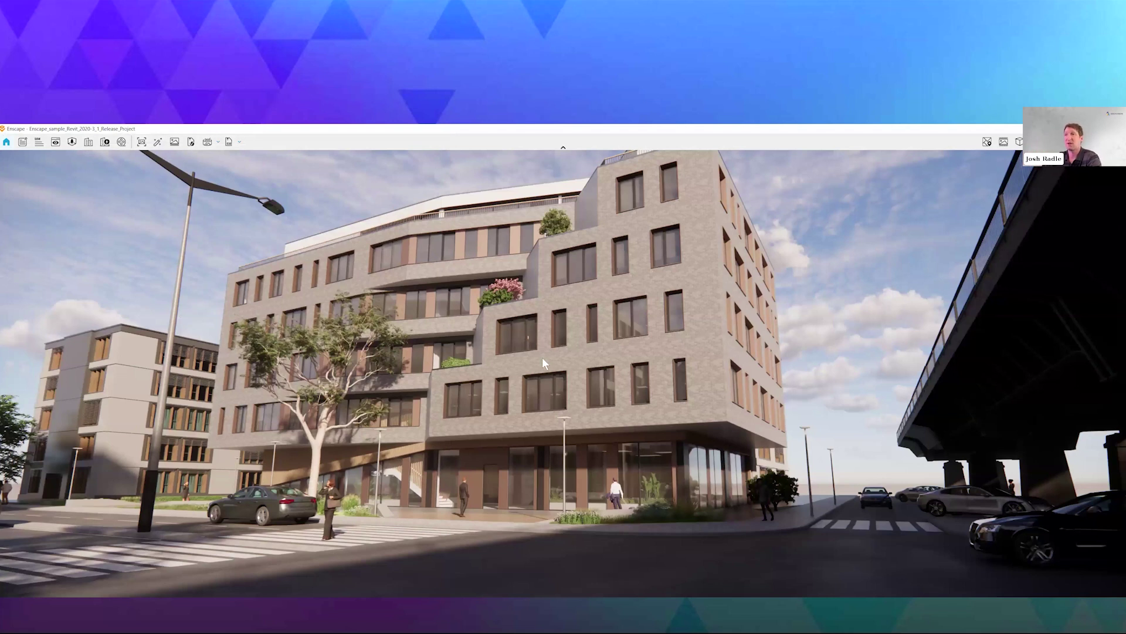
Step: Switch to the slide presentation and show the AI Enhancer example image of people outside a building
key("alt+Tab")
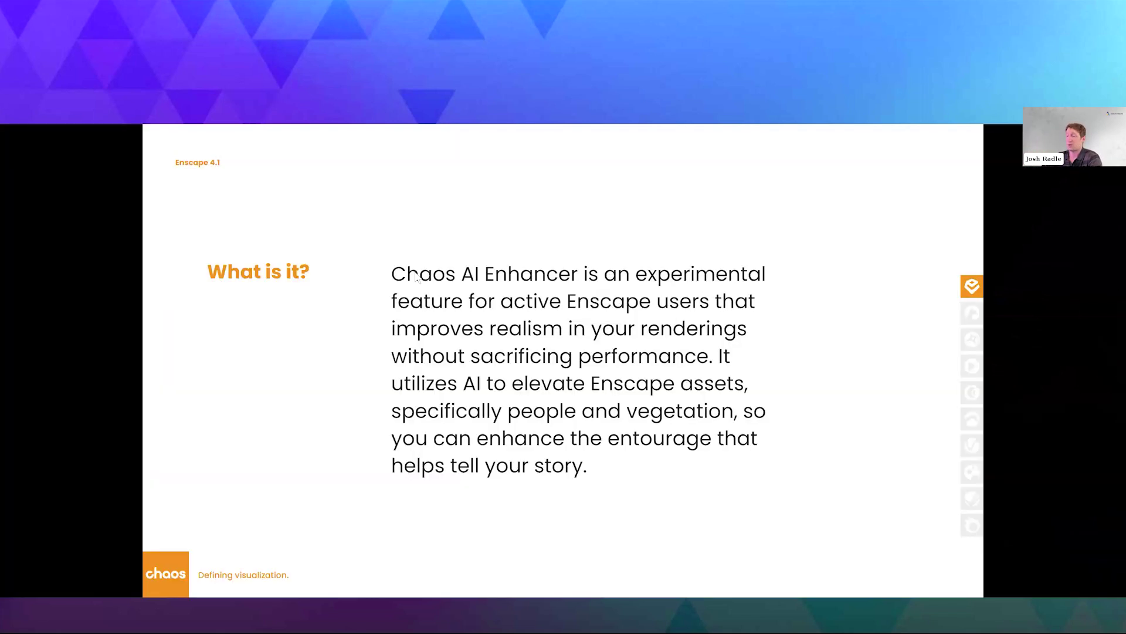
key("Right")
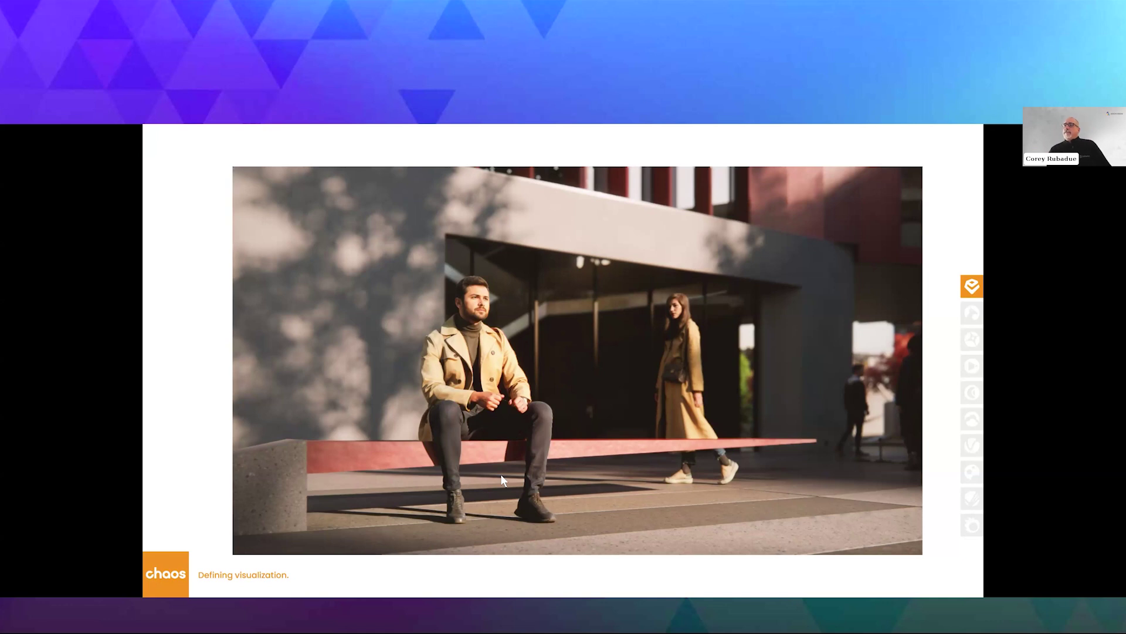
Step: Switch to Enscape, try Ultra HD as the output resolution in the visual settings, return it to Full HD and close the settings
key("alt+Tab")
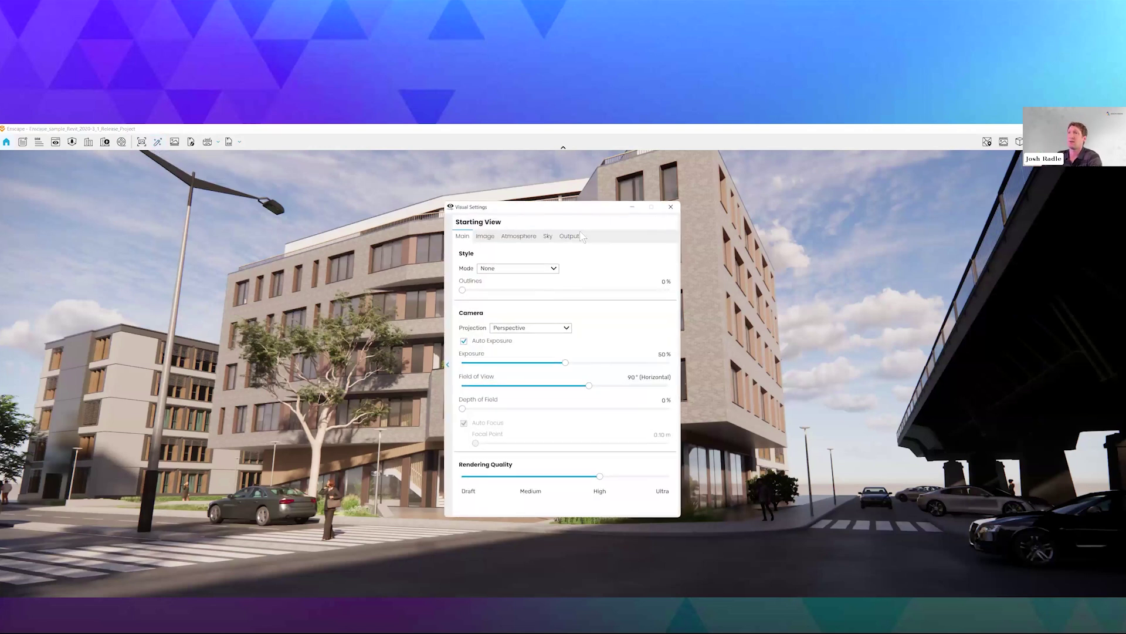
left_click(570, 236)
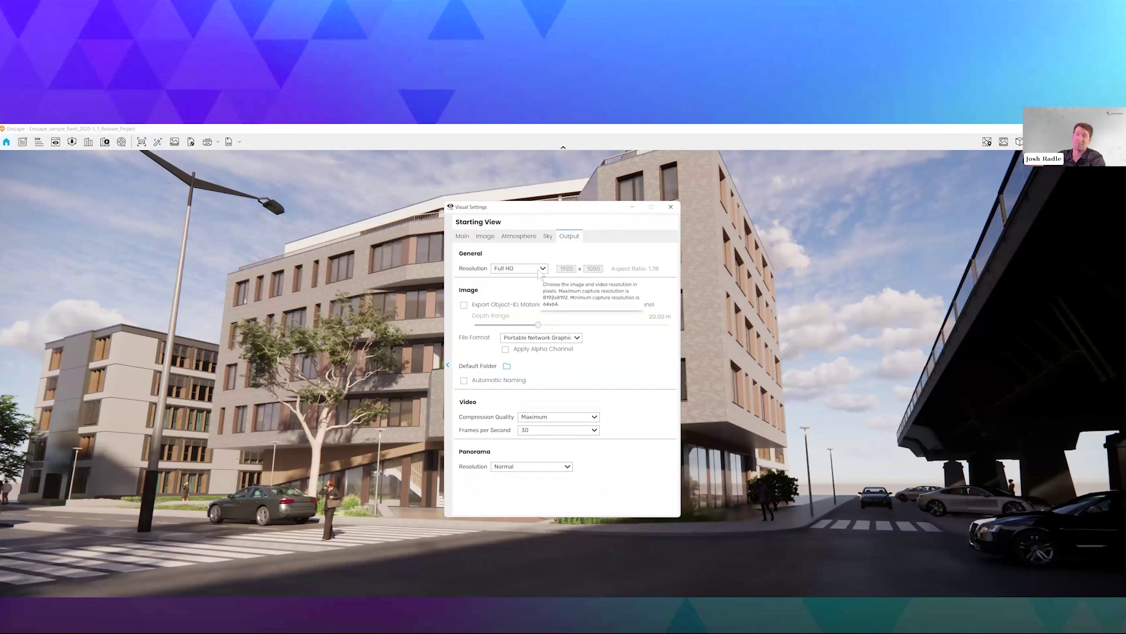
left_click(541, 273)
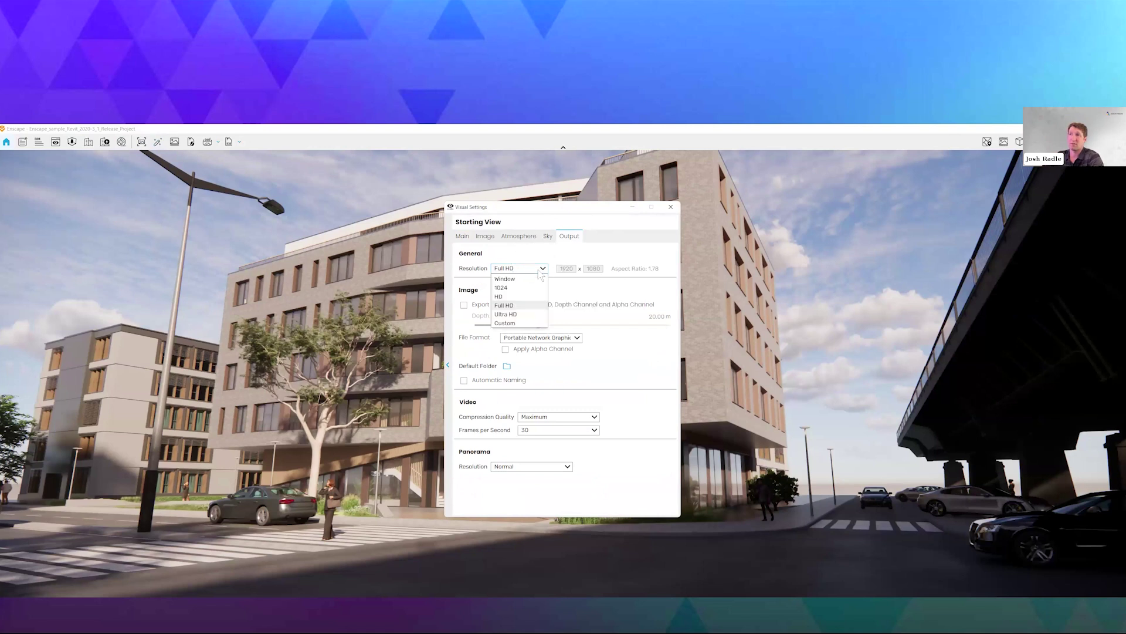
left_click(520, 314)
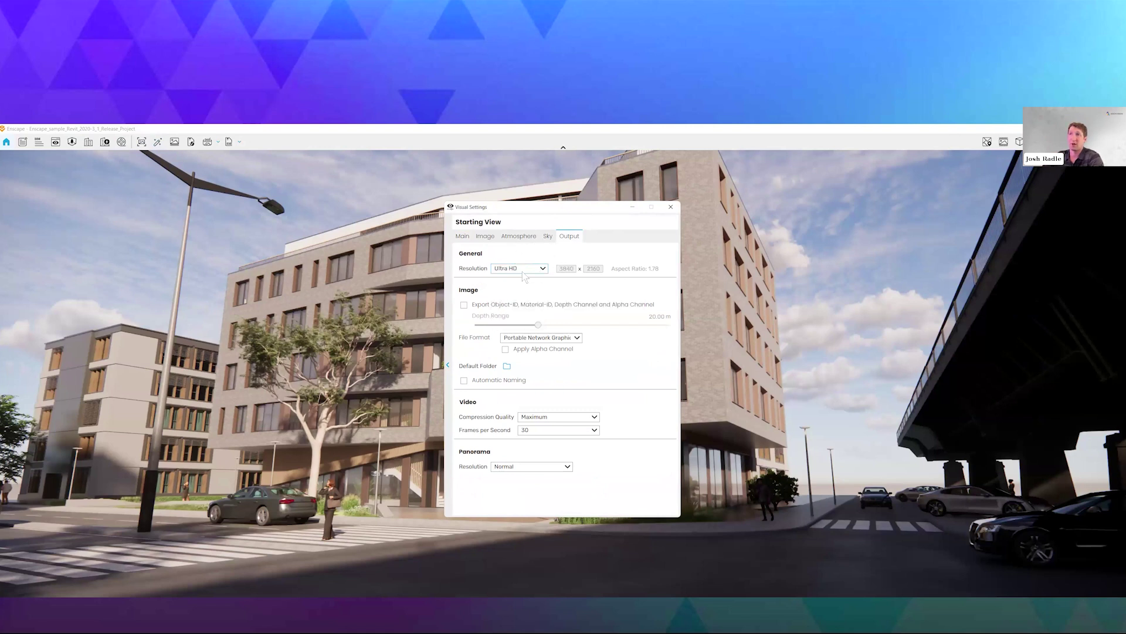
left_click(524, 272)
left_click(521, 305)
left_click(666, 208)
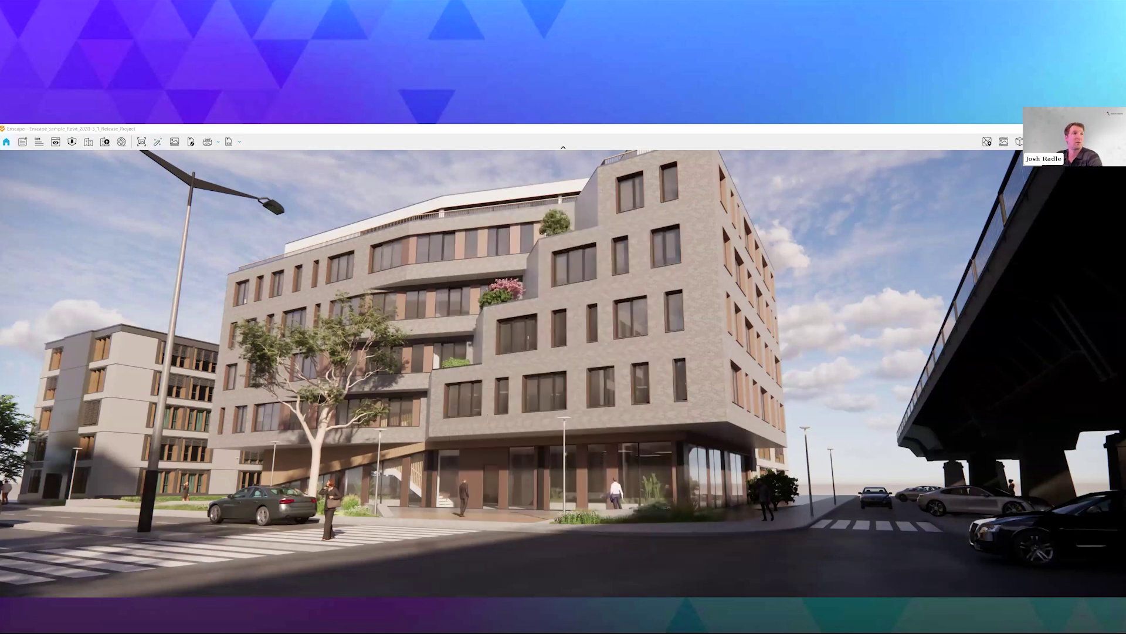
Step: Return to the slide presentation and advance to the slide titled Artistic visual modes
key("alt+Tab")
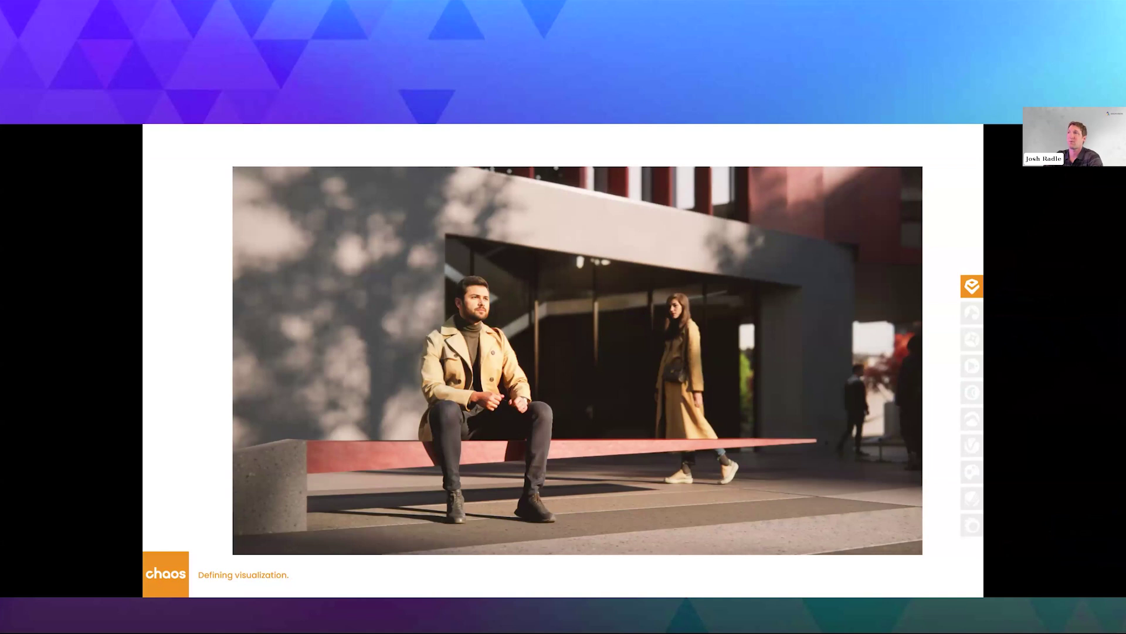
key("Right")
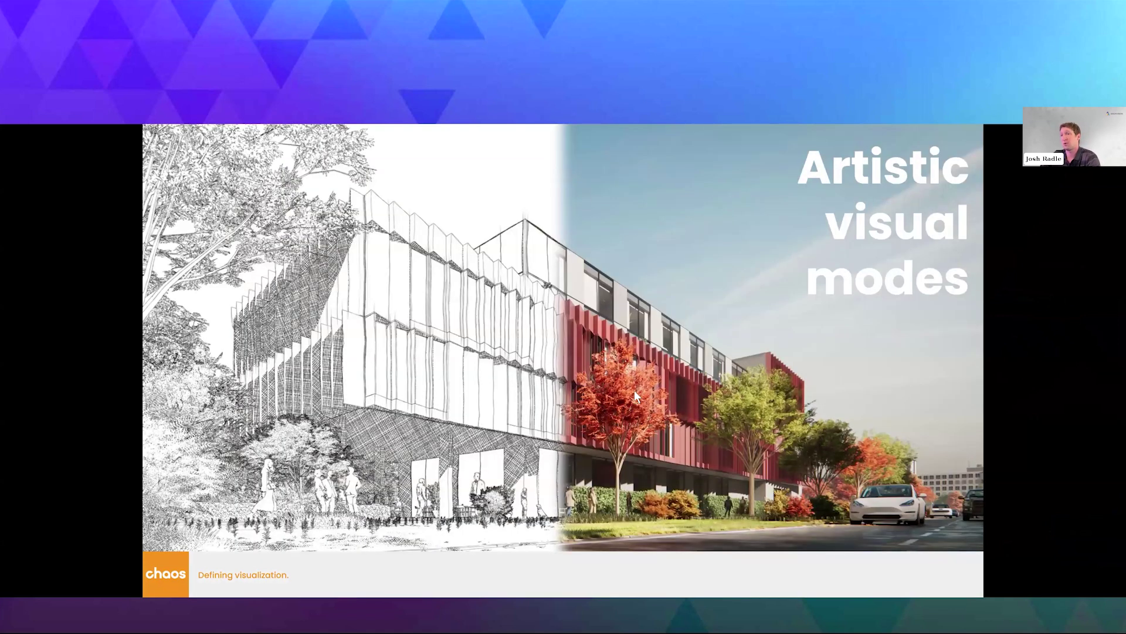
Step: Advance to the slide headed What is it?, switch to Enscape and set the visual style mode to Sketch
key("Right")
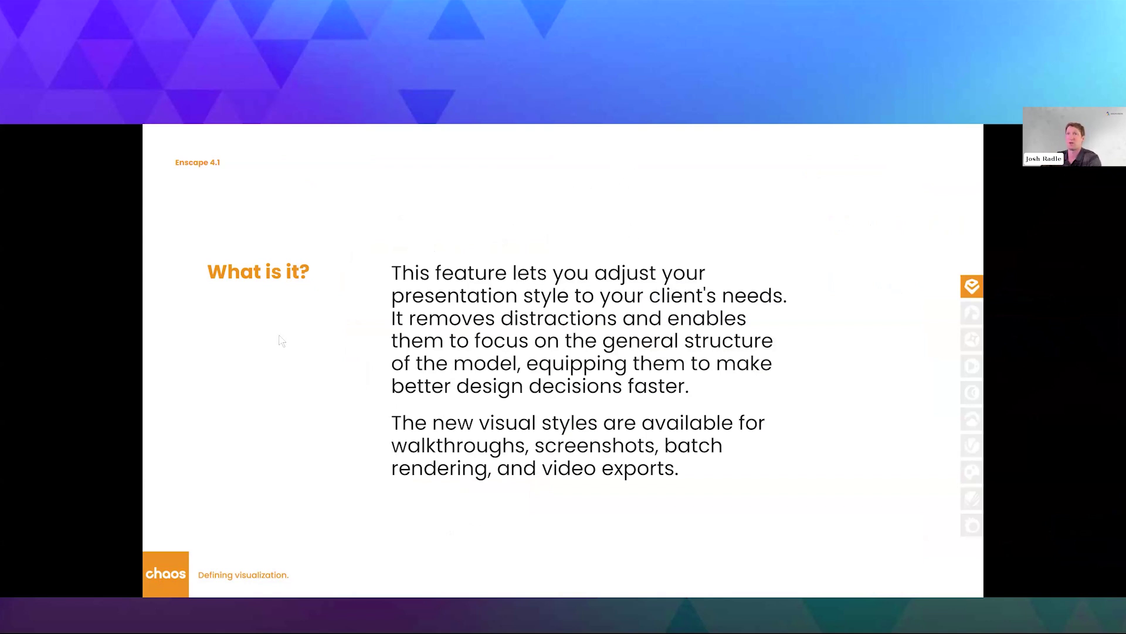
key("alt+Tab")
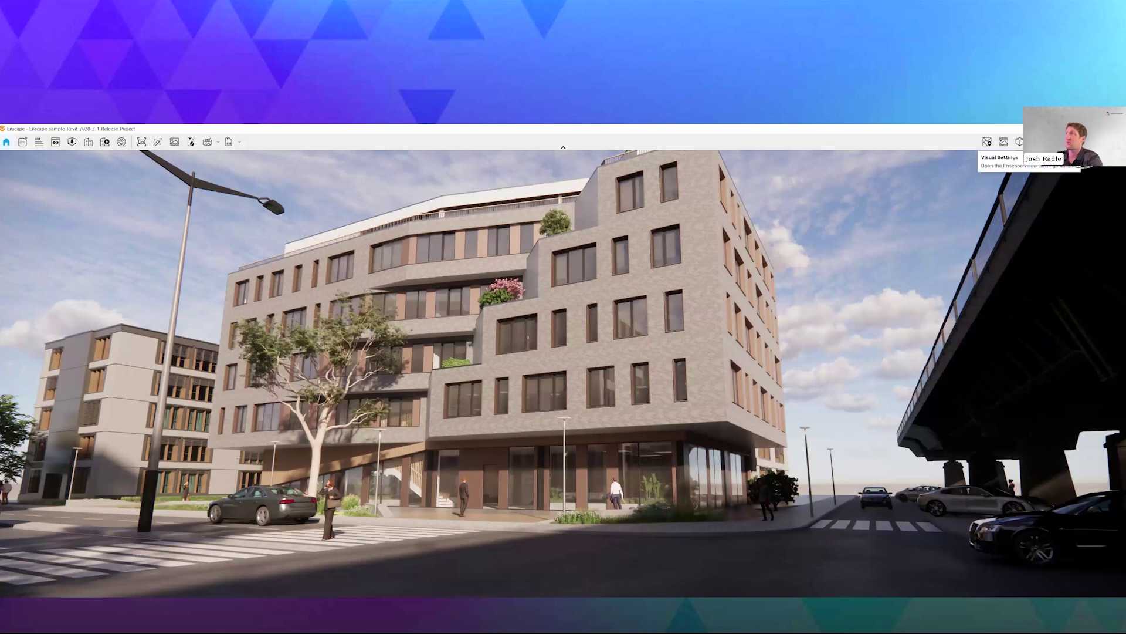
left_click(988, 141)
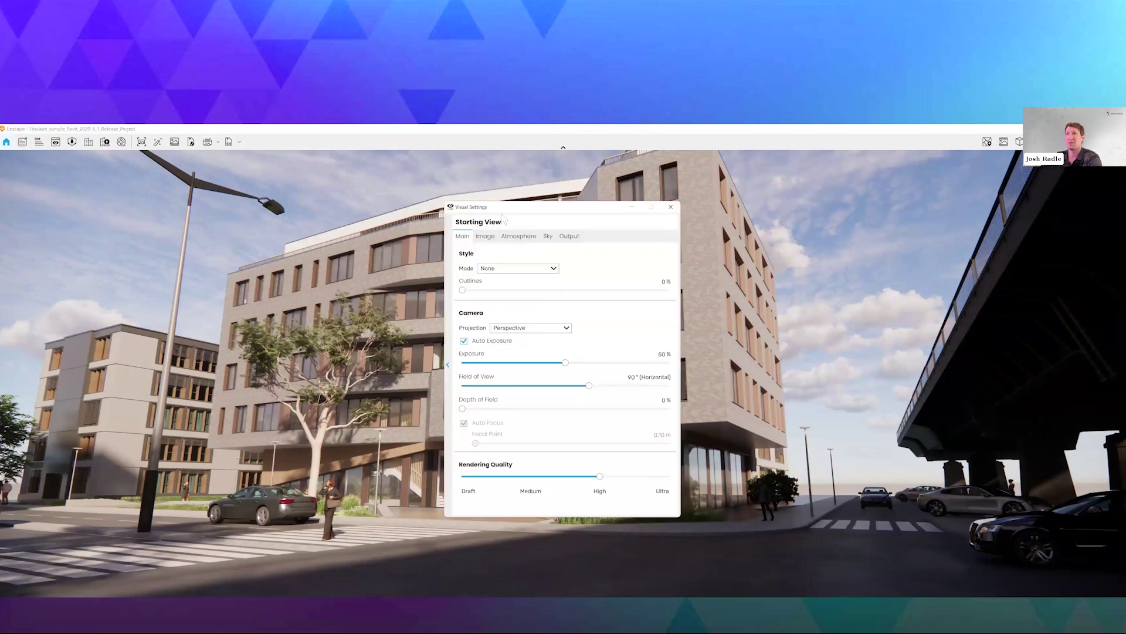
left_click_drag(498, 210, 72, 200)
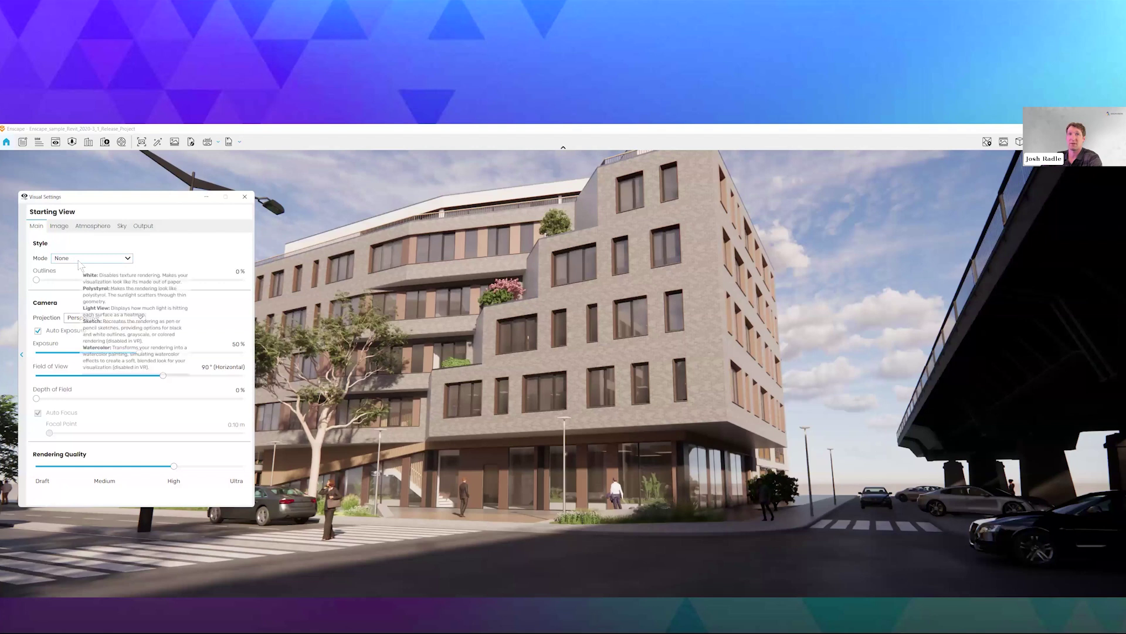
left_click(80, 260)
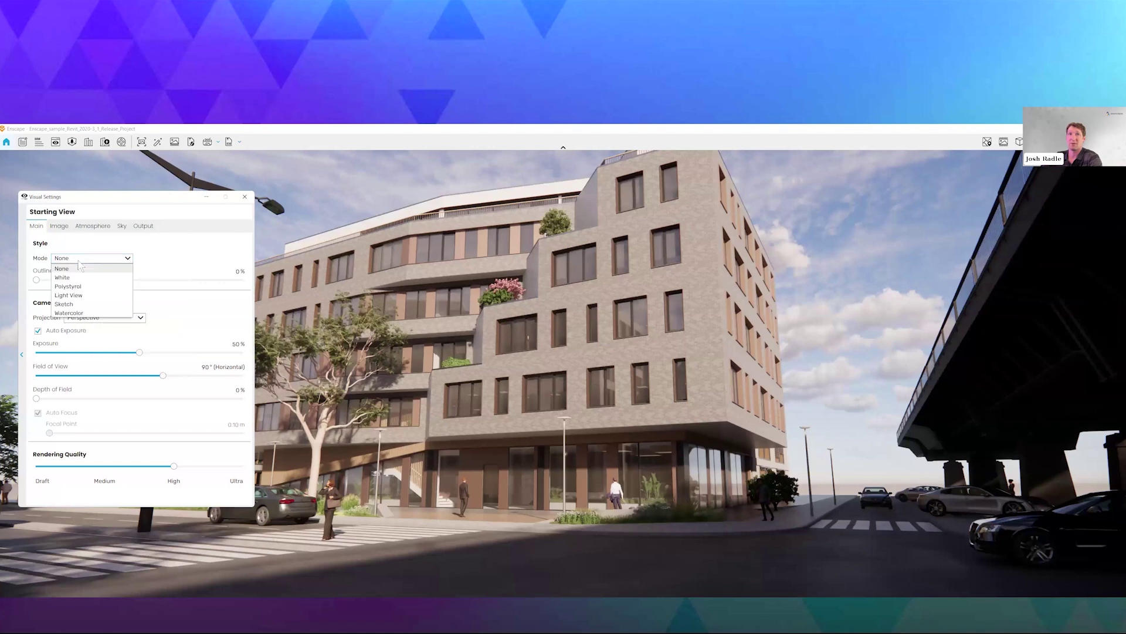
left_click(86, 305)
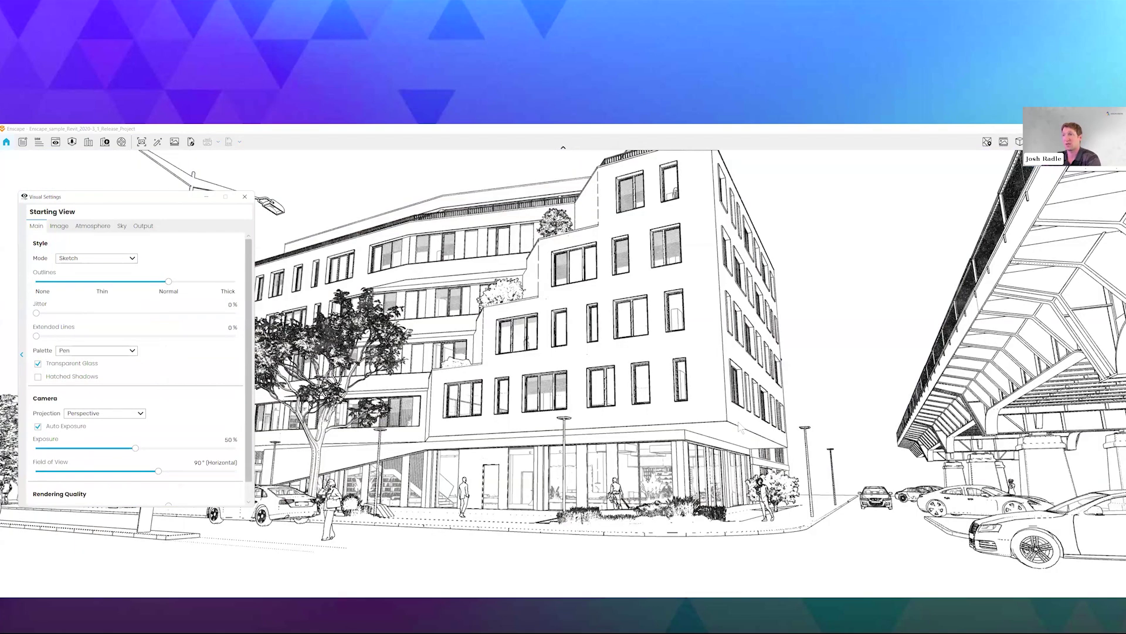
Step: Set the sketch's jitter to 21% and extended lines to 23%, and turn on hatched shadows
left_click(700, 413)
mouse_move(662, 413)
right_mouse_down()
mouse_move(603, 414)
mouse_move(629, 412)
mouse_move(620, 412)
right_mouse_up()
mouse_move(457, 422)
right_mouse_down()
mouse_move(484, 423)
mouse_move(479, 415)
right_mouse_up()
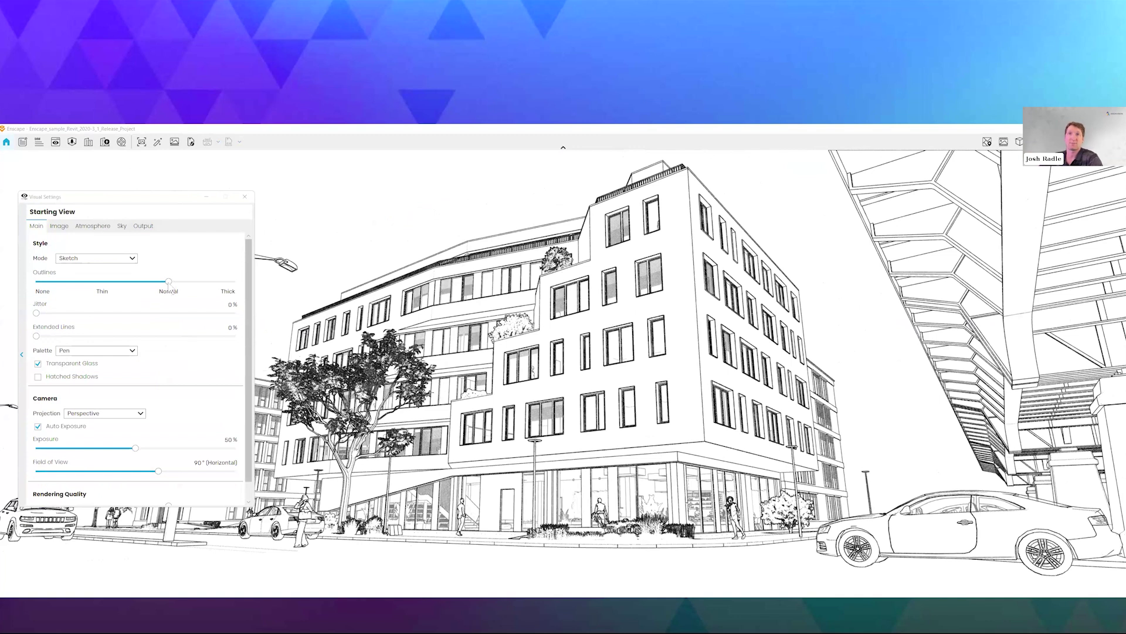
mouse_move(174, 285)
left_mouse_down()
mouse_move(109, 287)
mouse_move(235, 285)
mouse_move(147, 284)
mouse_move(168, 283)
left_mouse_up()
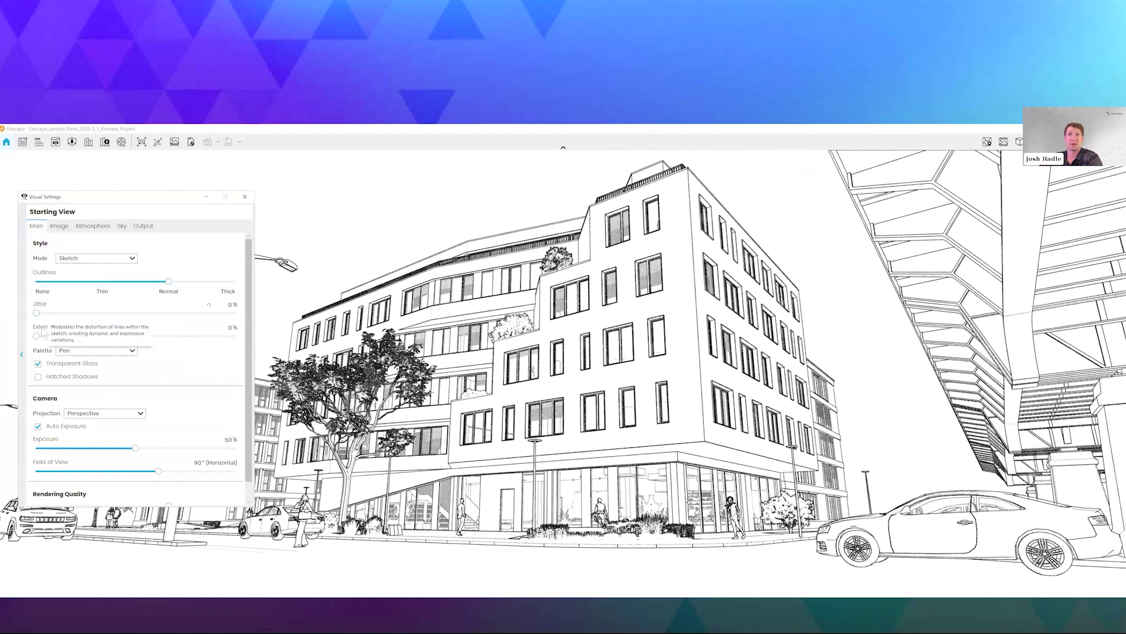
left_click_drag(39, 314, 167, 313)
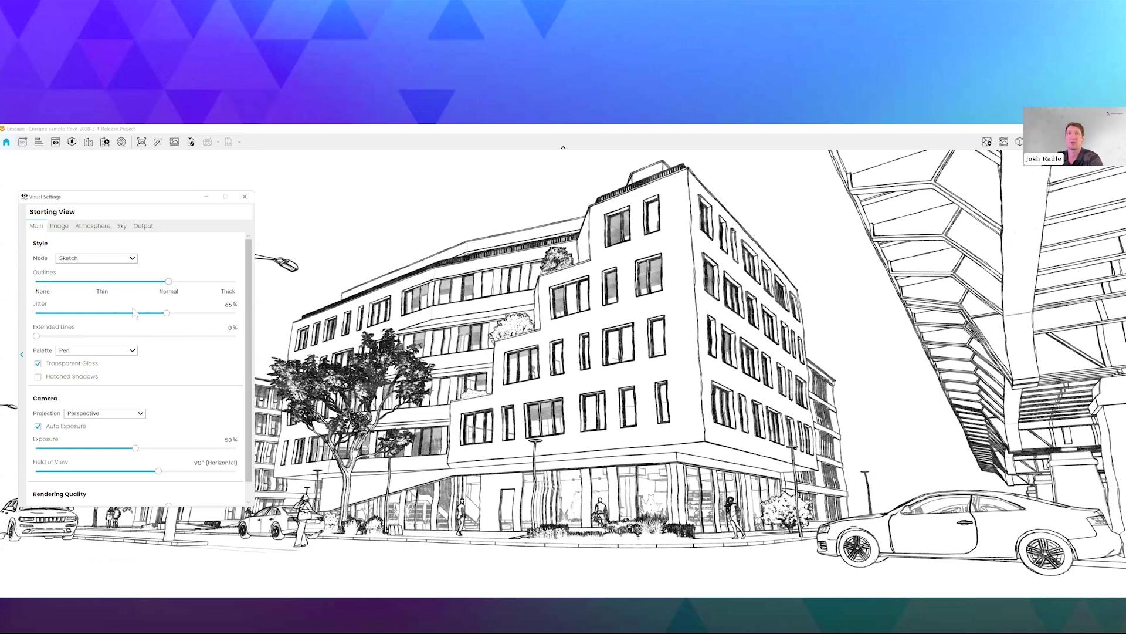
mouse_move(168, 314)
left_mouse_down()
mouse_move(72, 319)
mouse_move(41, 336)
mouse_move(82, 337)
left_mouse_up()
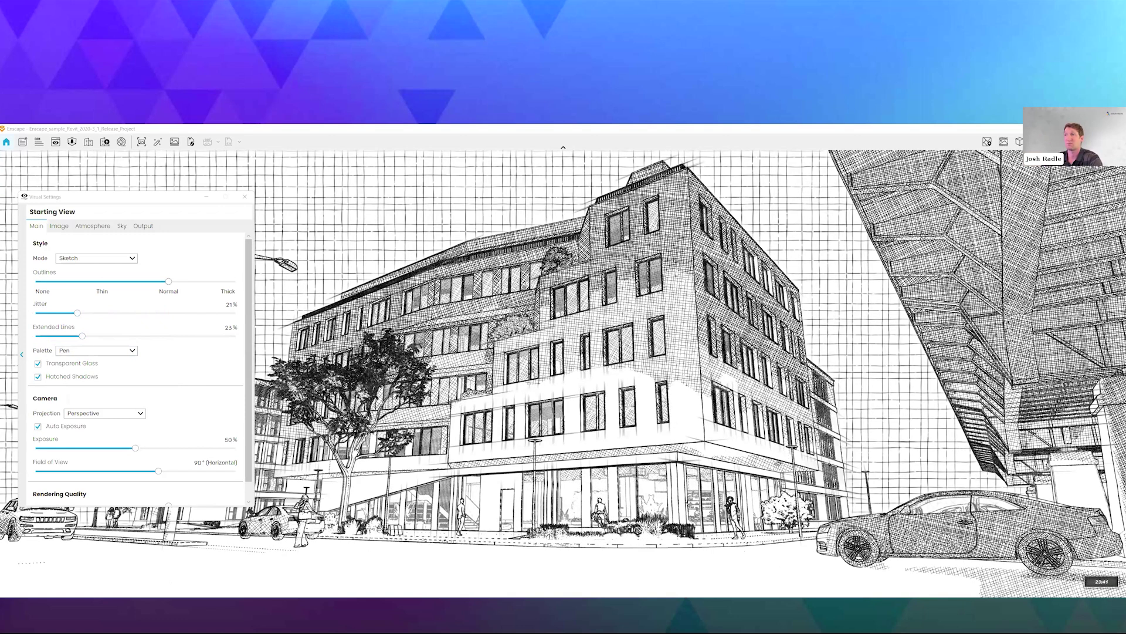
Step: Shift the time of day so sunlight reaches the building's upper facades, and turn off transparent glass for the sketch
key("i")
key("u")
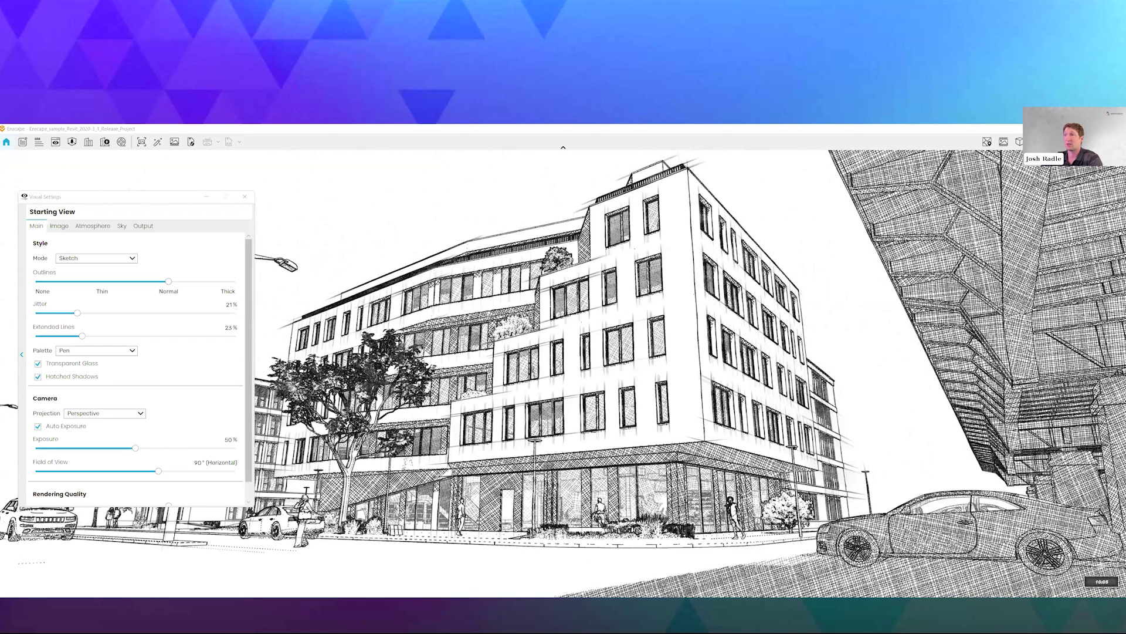
left_click(38, 364)
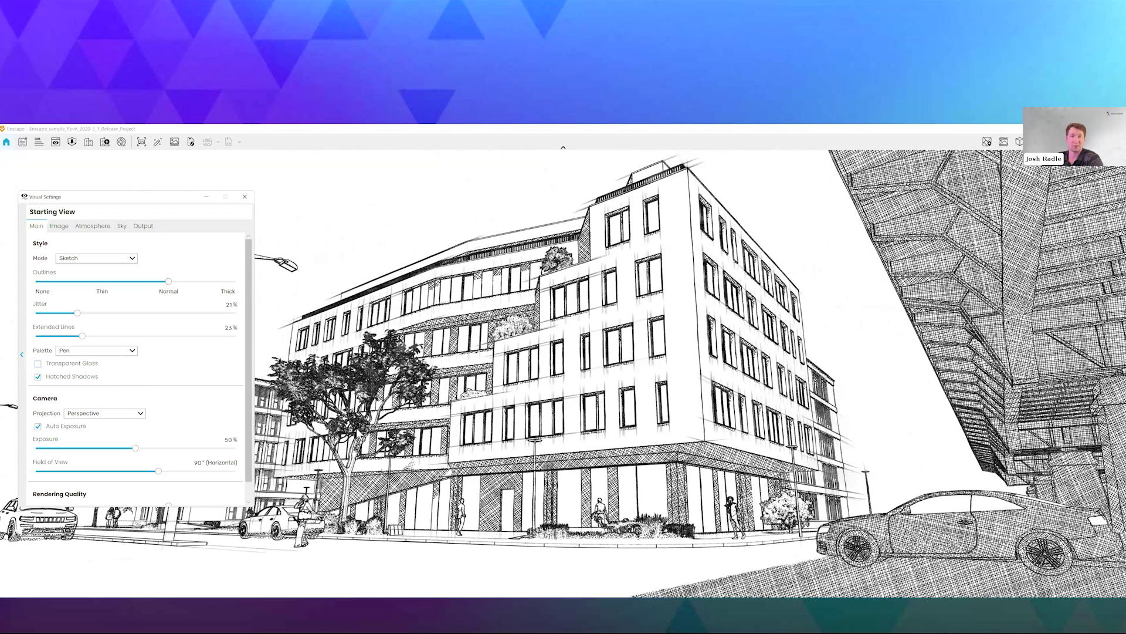
Step: Try the Pencil palette, set the sketch palette to Colored Pencil and turn transparent glass back on
left_click(95, 350)
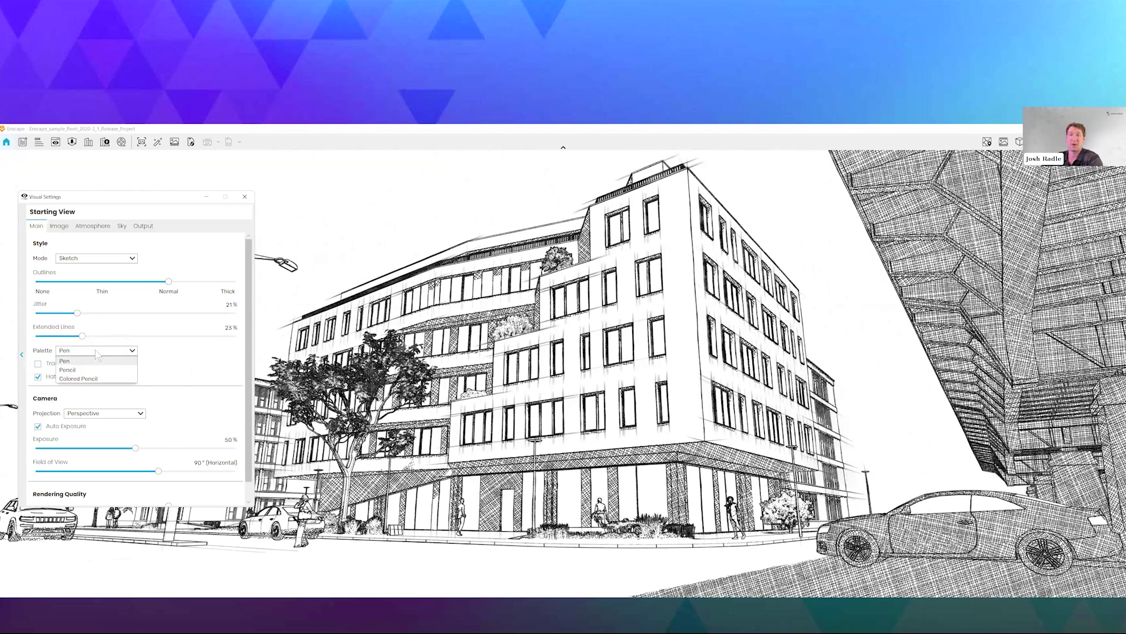
left_click(94, 369)
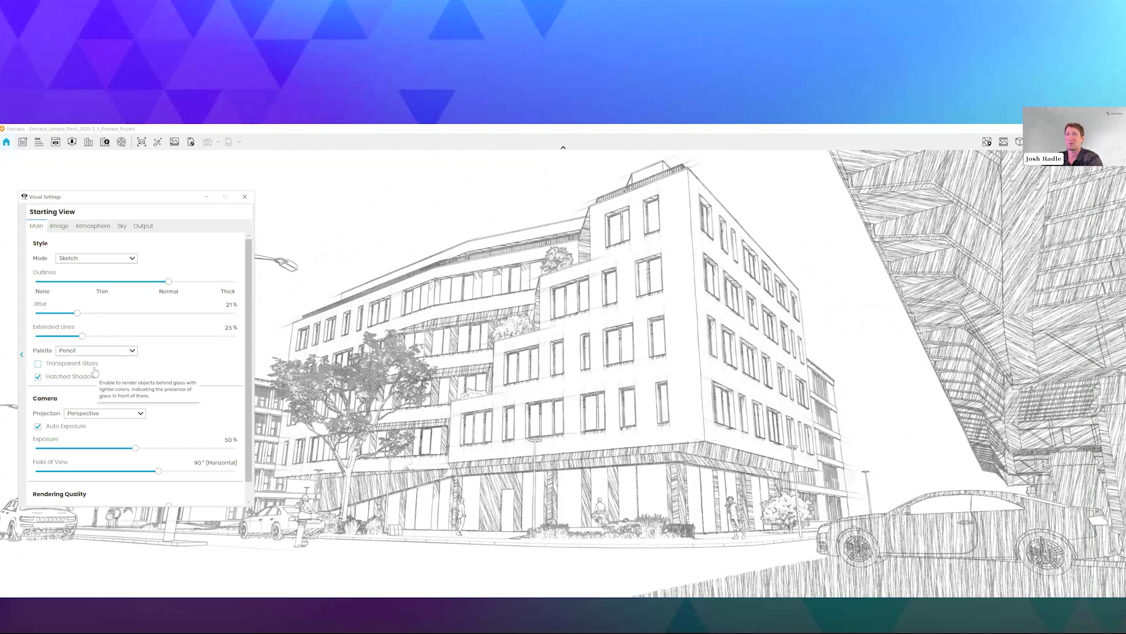
left_click(98, 351)
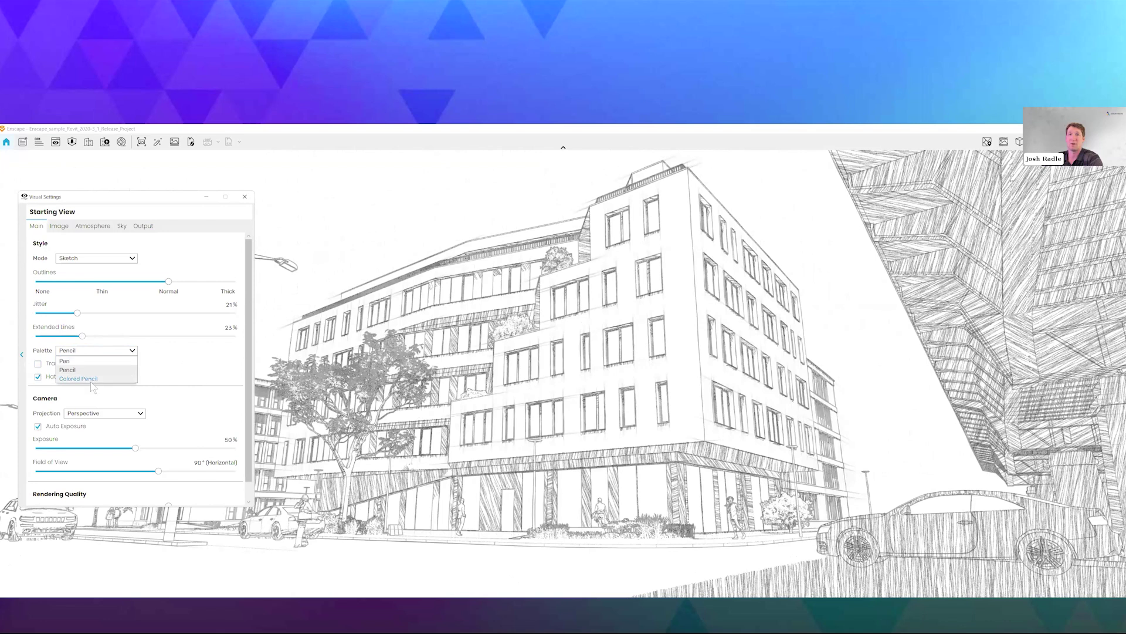
left_click(90, 379)
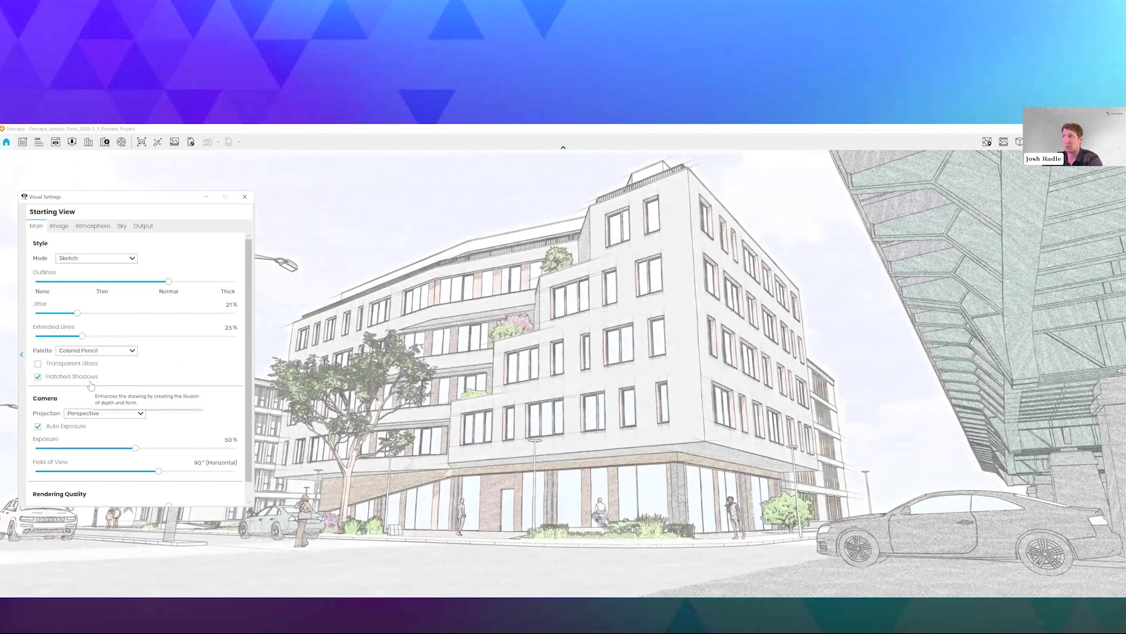
left_click(37, 366)
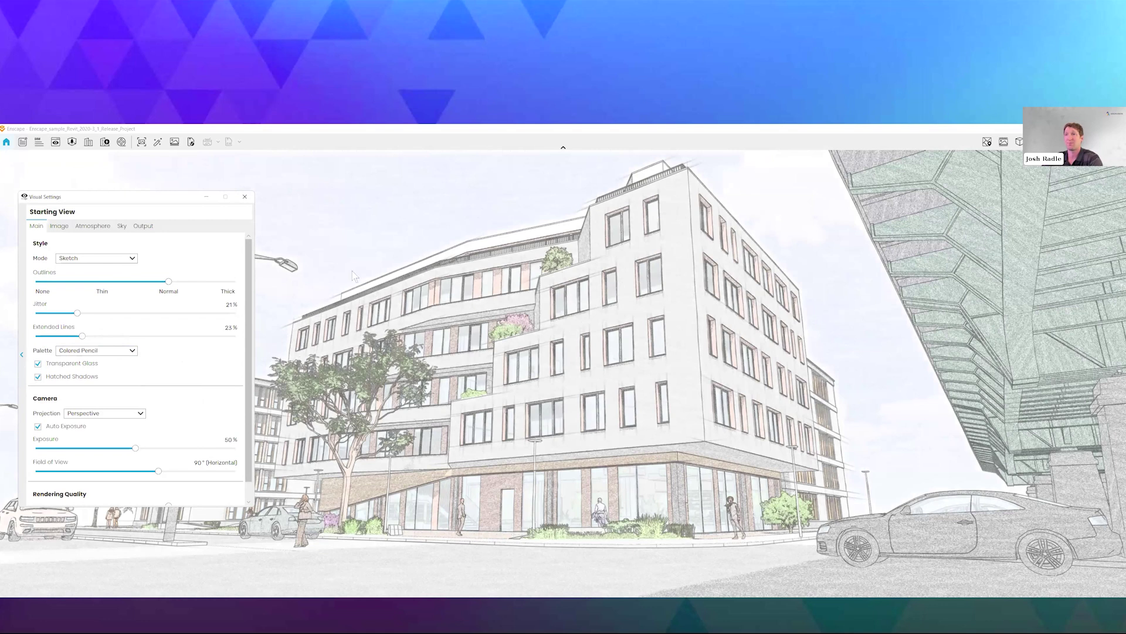
Step: Walk back across the street to face the stepped building's front, and change the style mode to Watercolor
key("w")
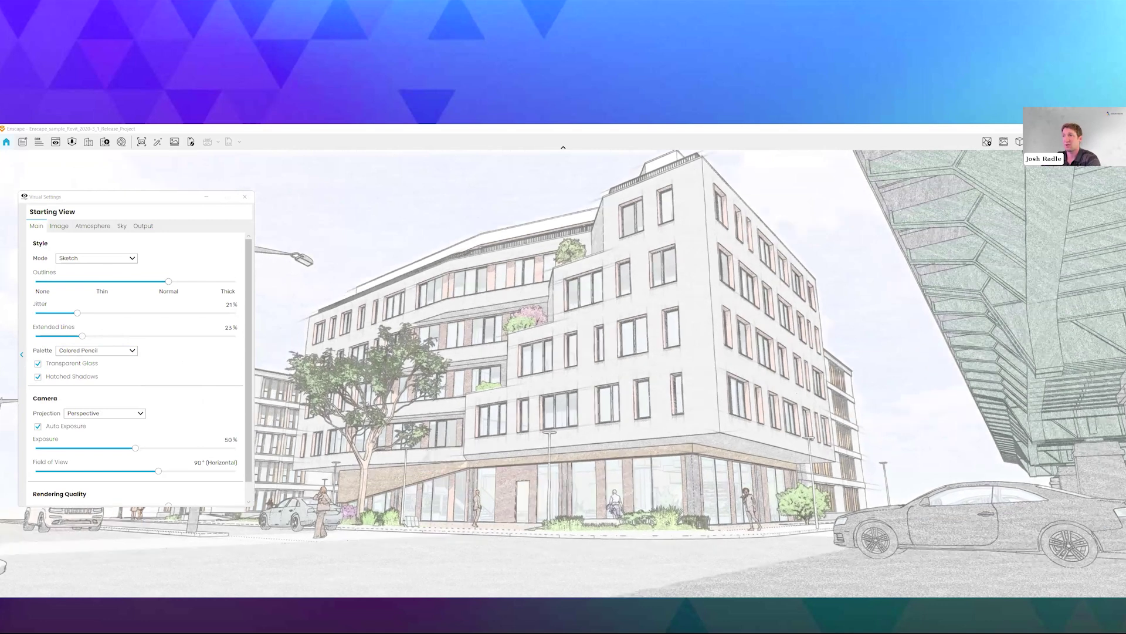
key("a")
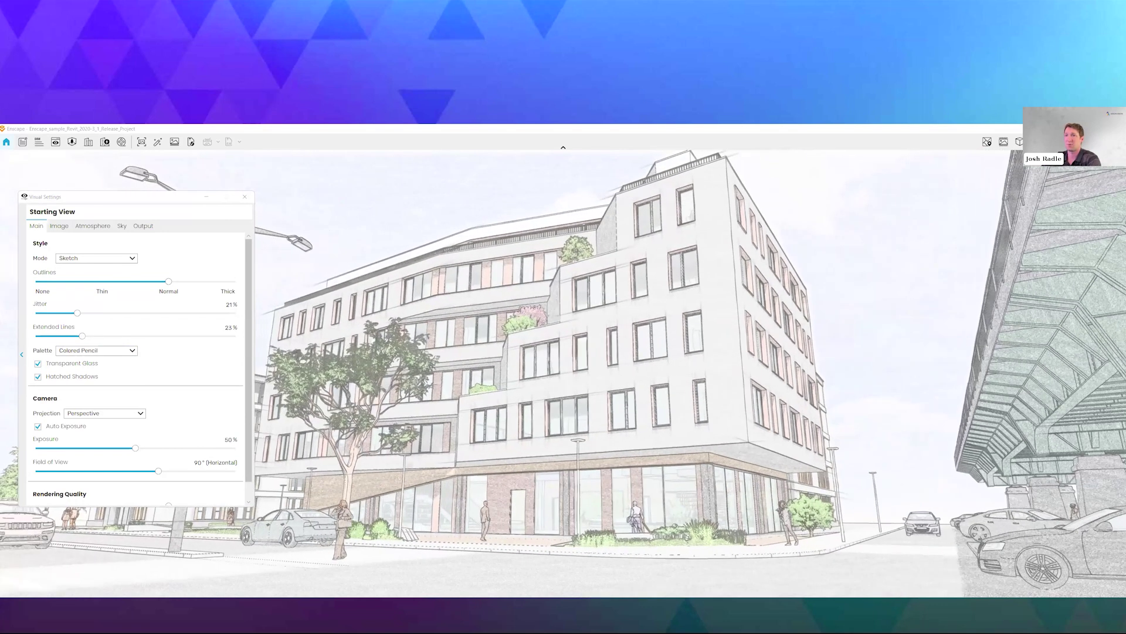
key("a")
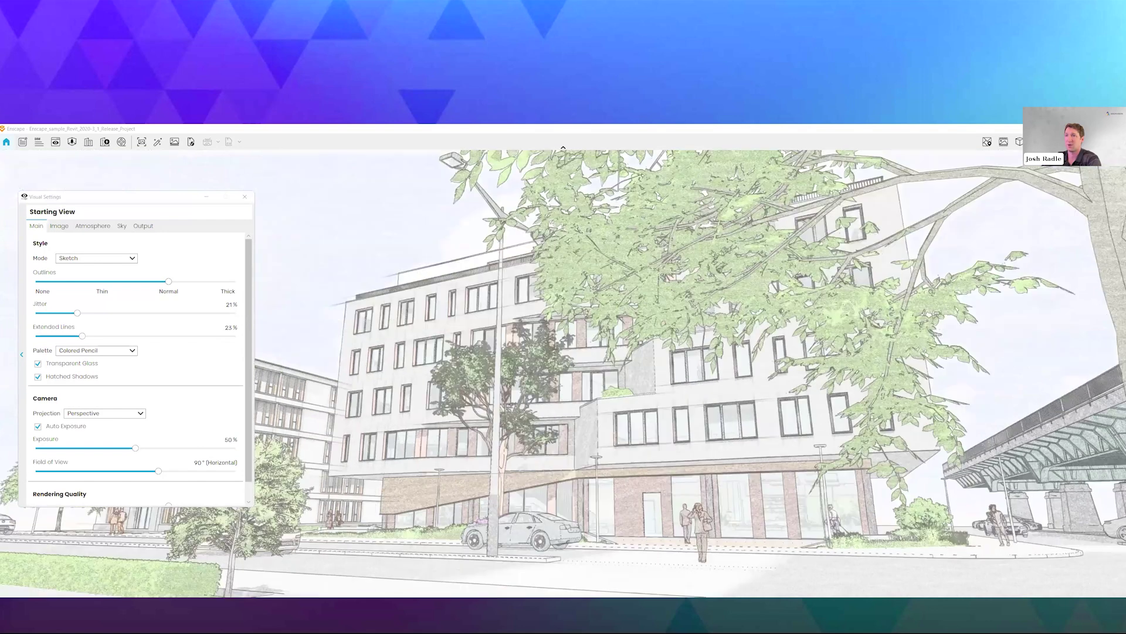
key("a")
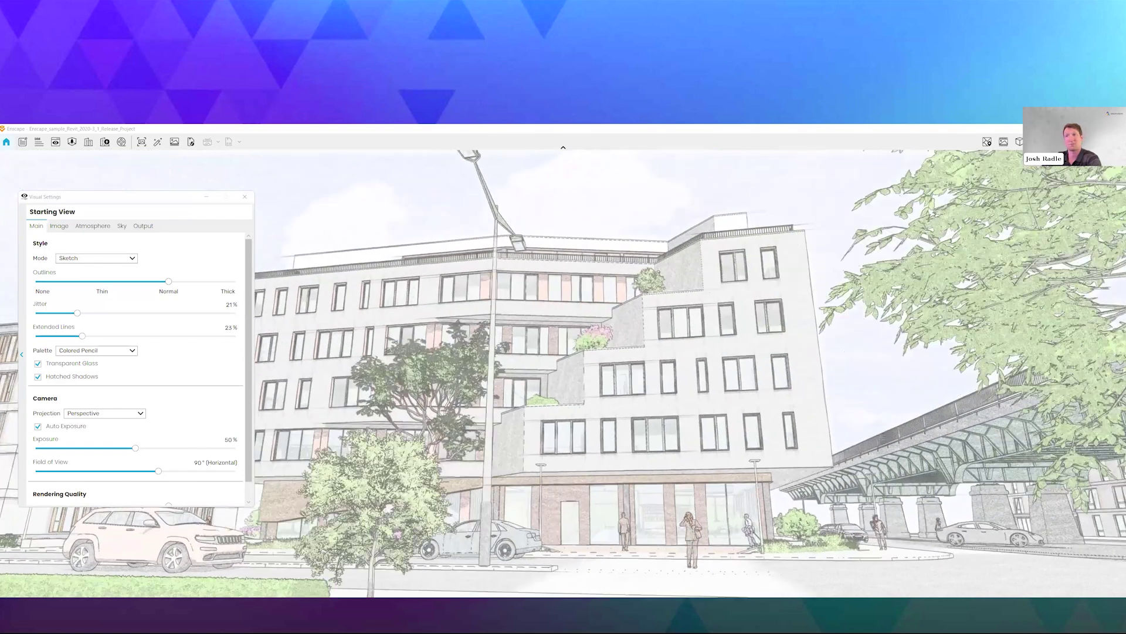
key("a")
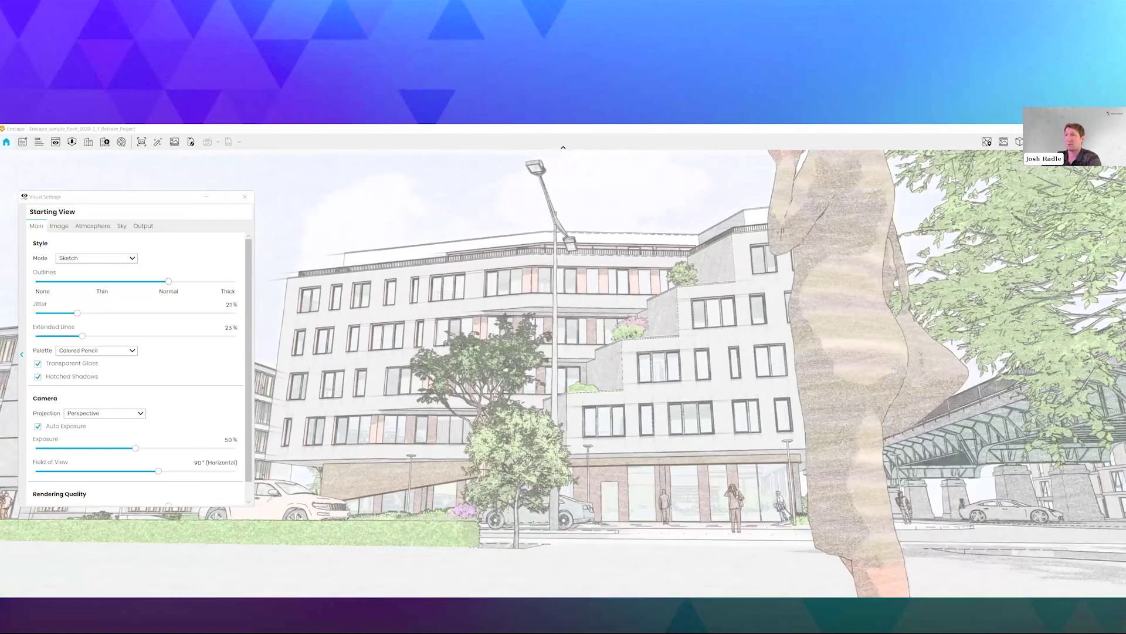
key("a")
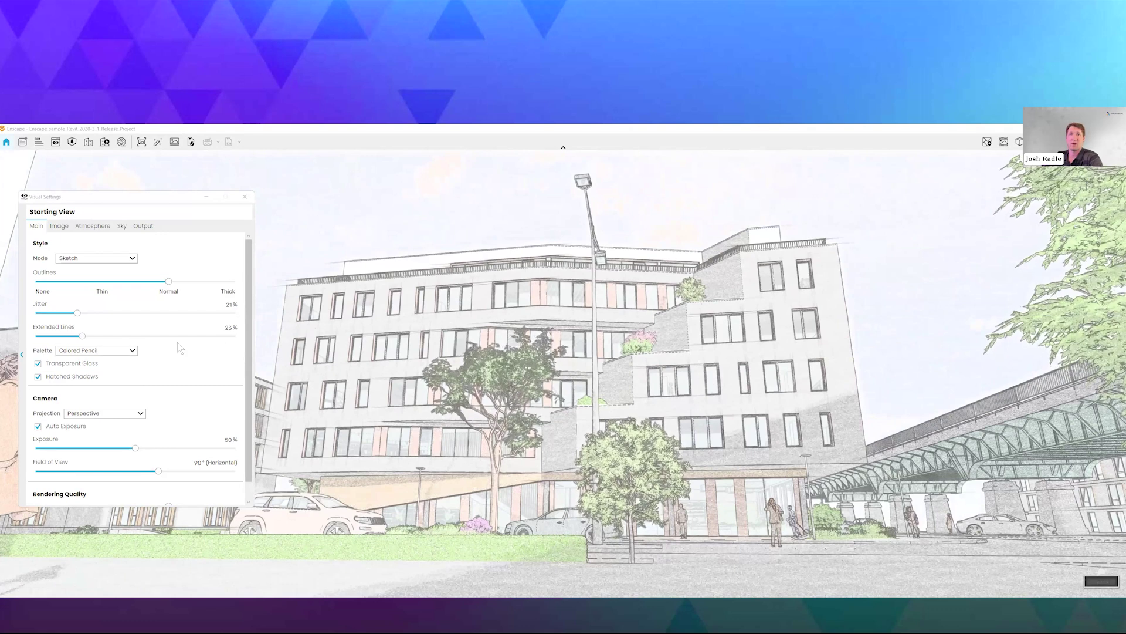
left_click(111, 259)
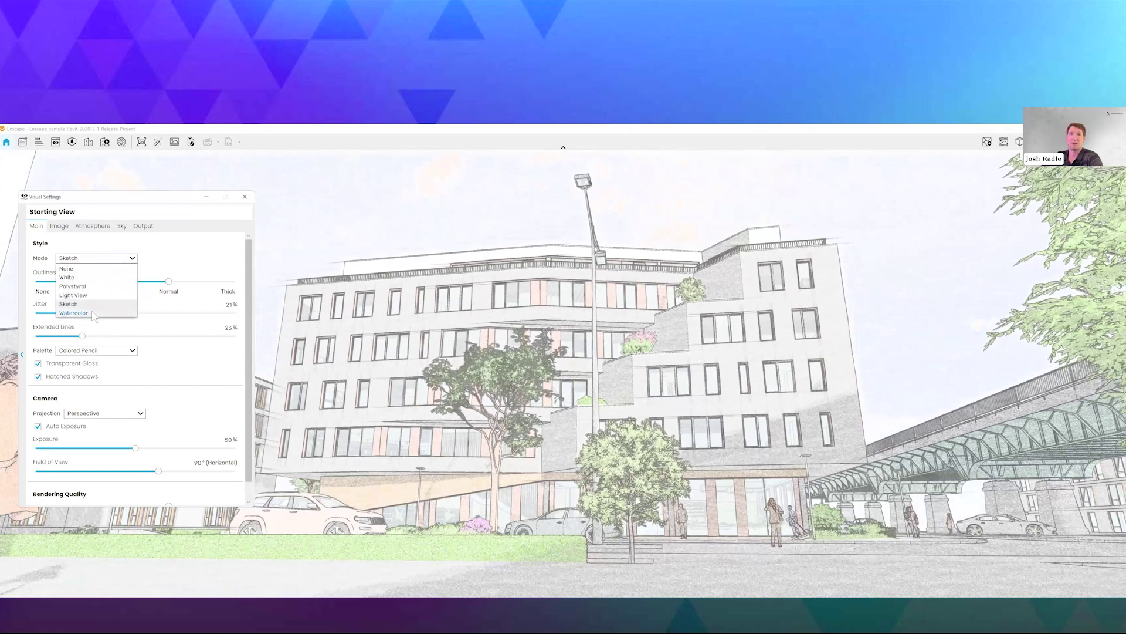
left_click(92, 311)
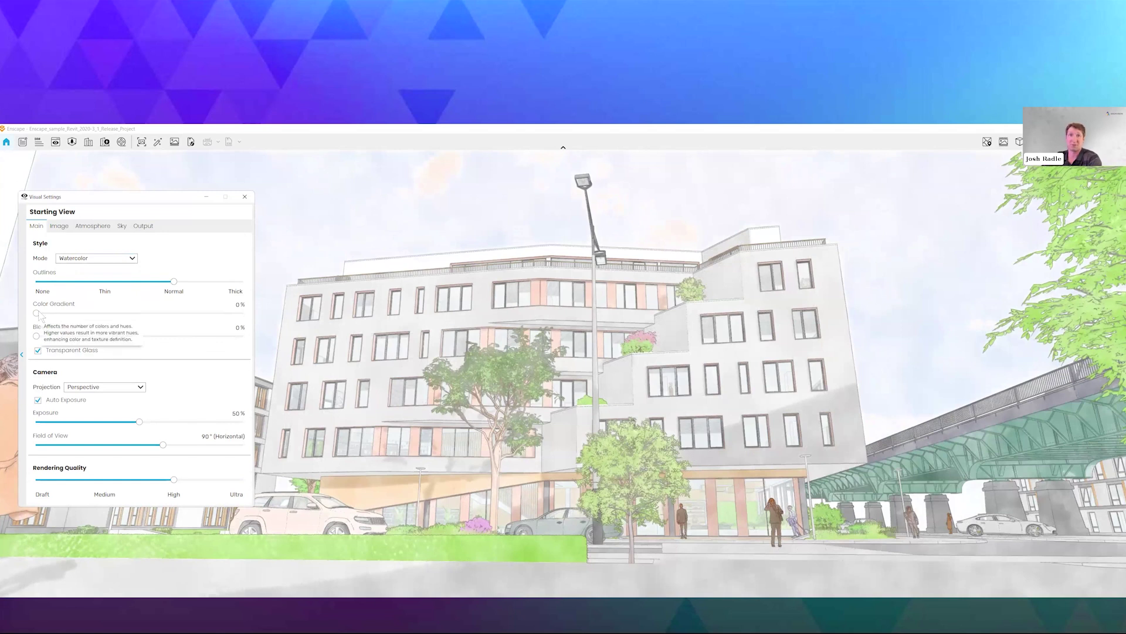
Step: Set the watercolor's color gradient to 7% and bleeding effect to 42%, and toggle transparent glass off and on
left_click_drag(36, 314, 109, 312)
left_click(112, 316)
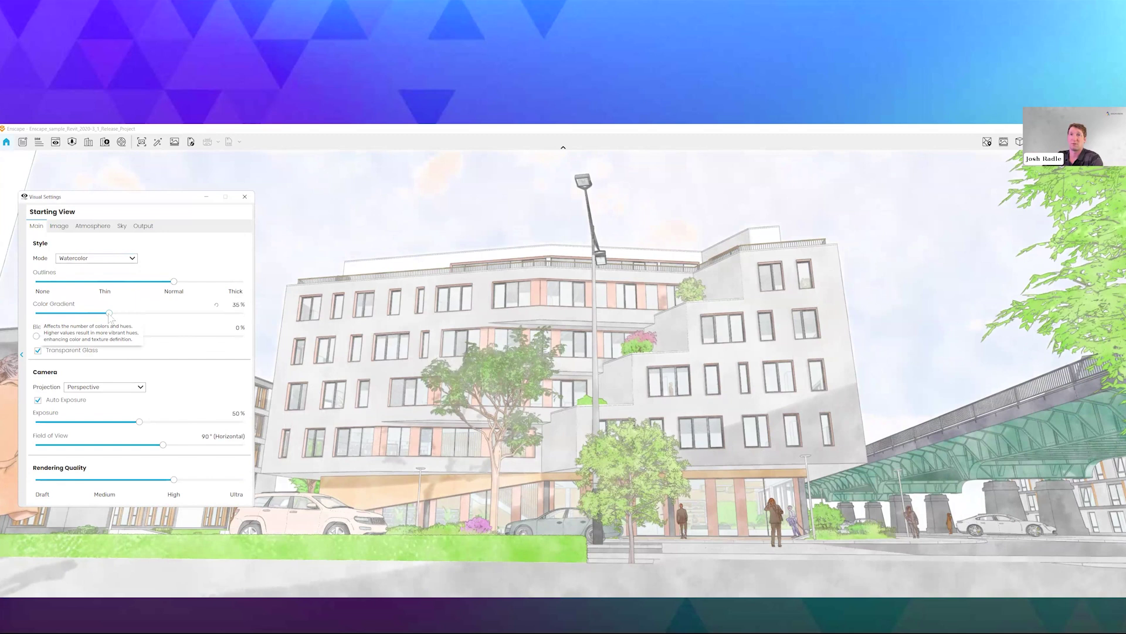
left_click_drag(109, 316, 122, 339)
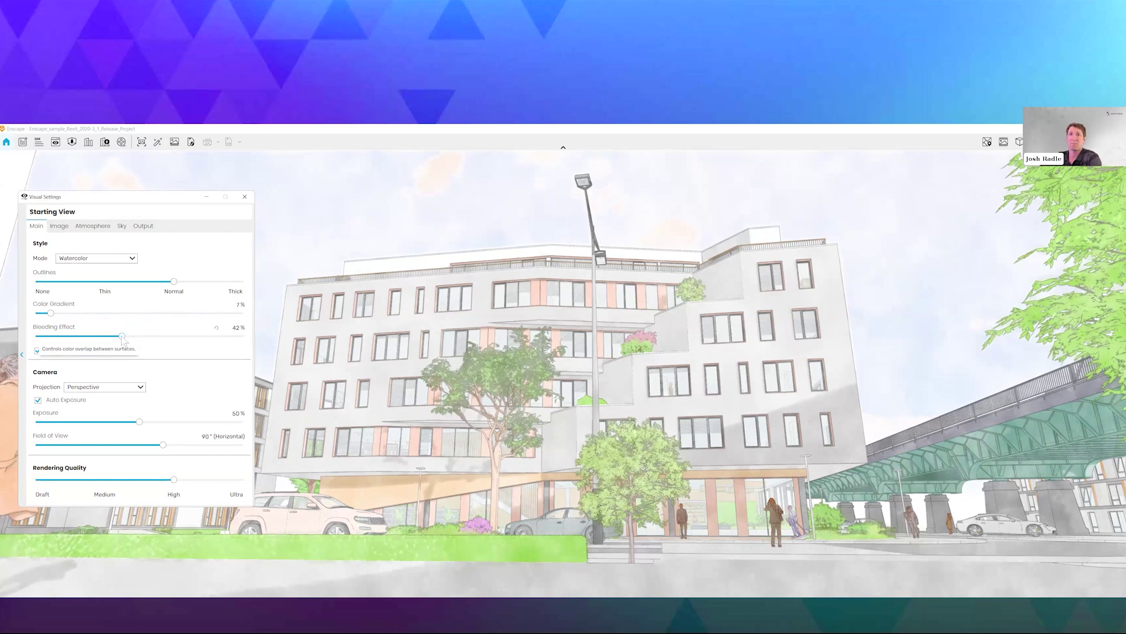
left_click(38, 351)
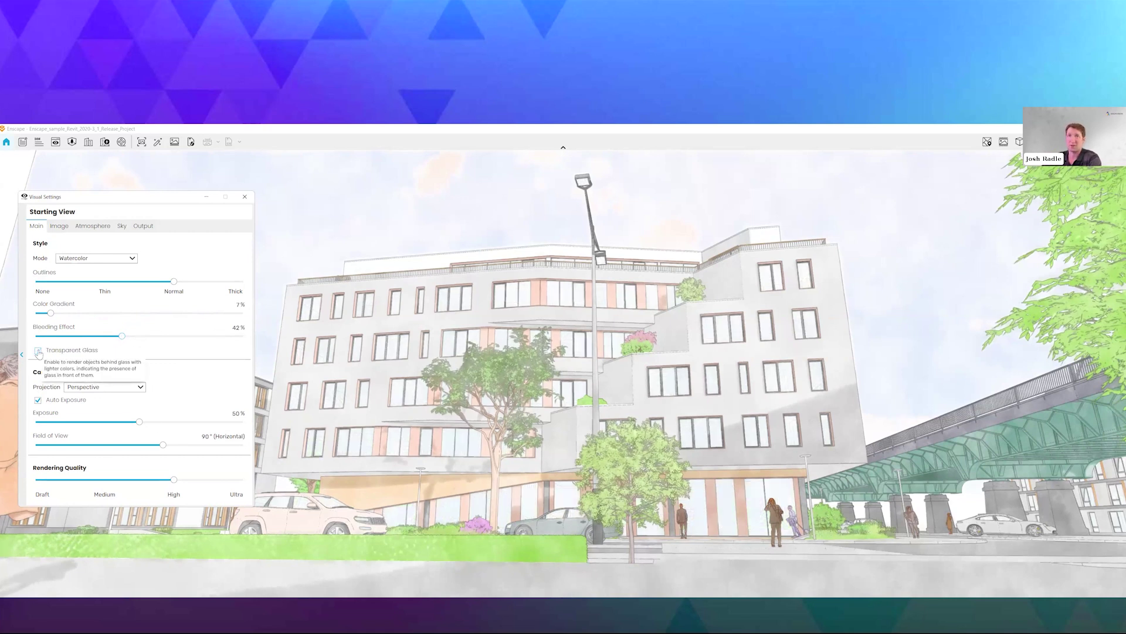
left_click(37, 351)
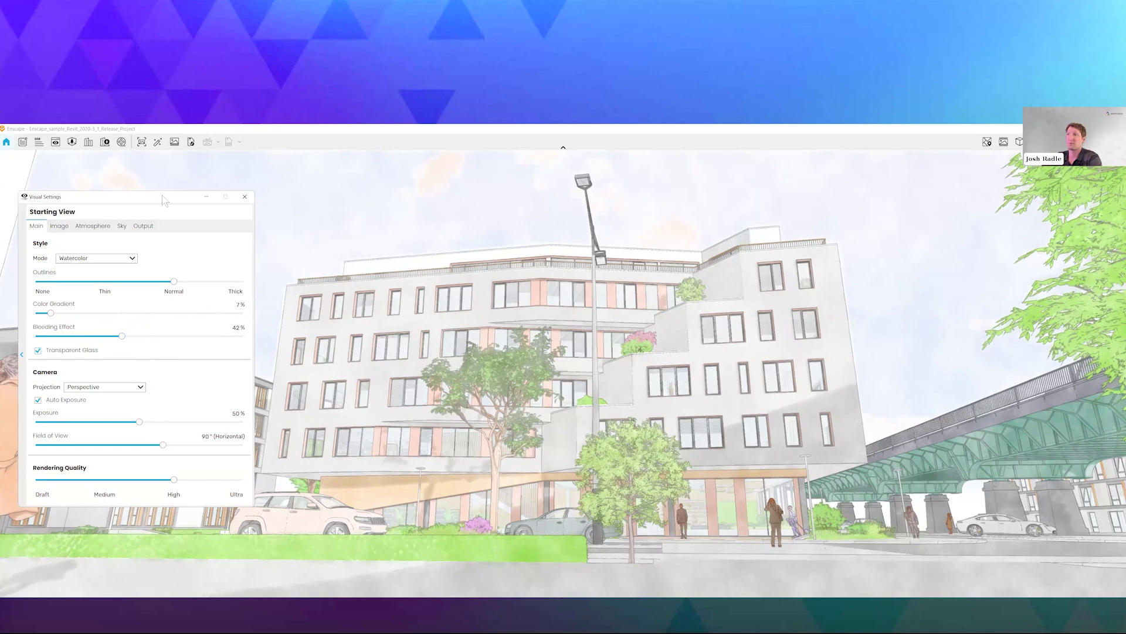
Step: Show the visual settings presets and the saved views list, and close both
left_click_drag(162, 195, 395, 180)
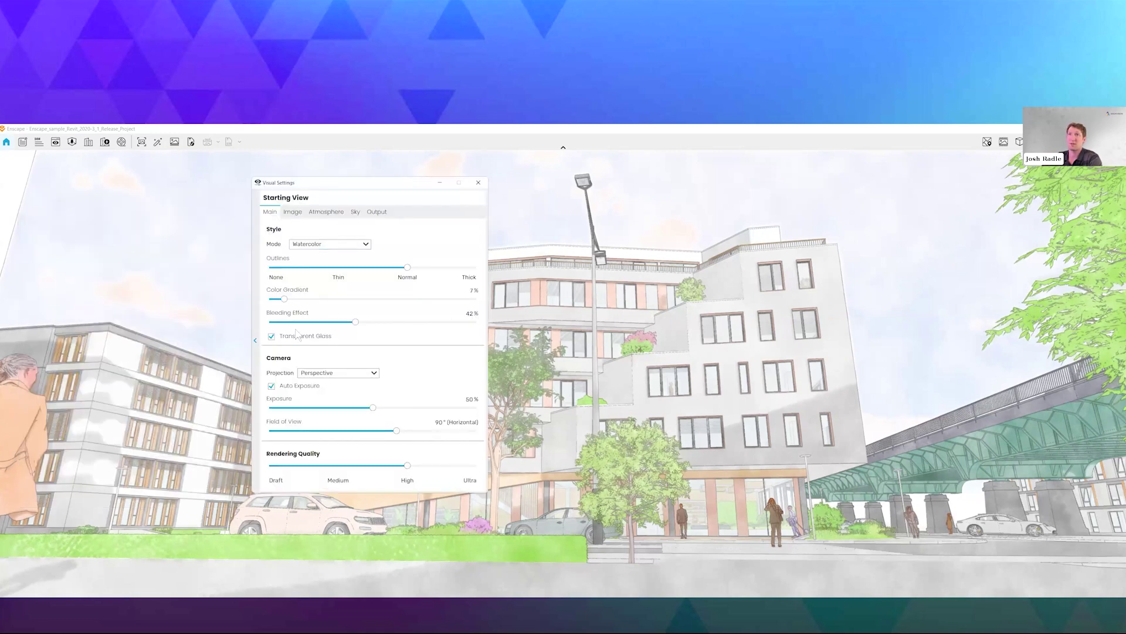
left_click(255, 341)
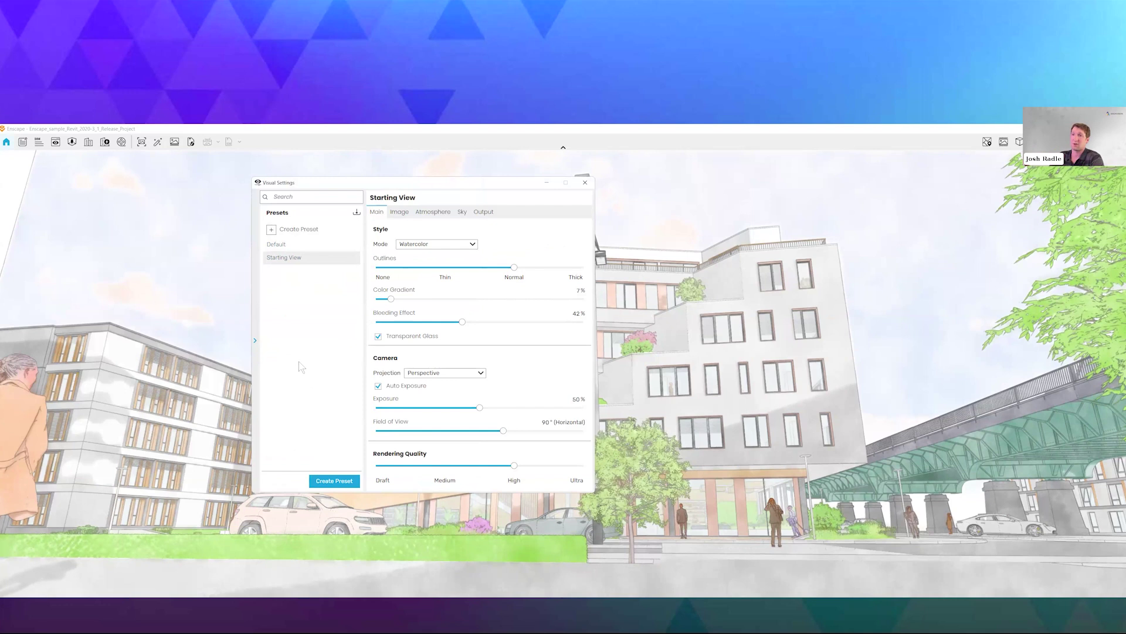
left_click(55, 142)
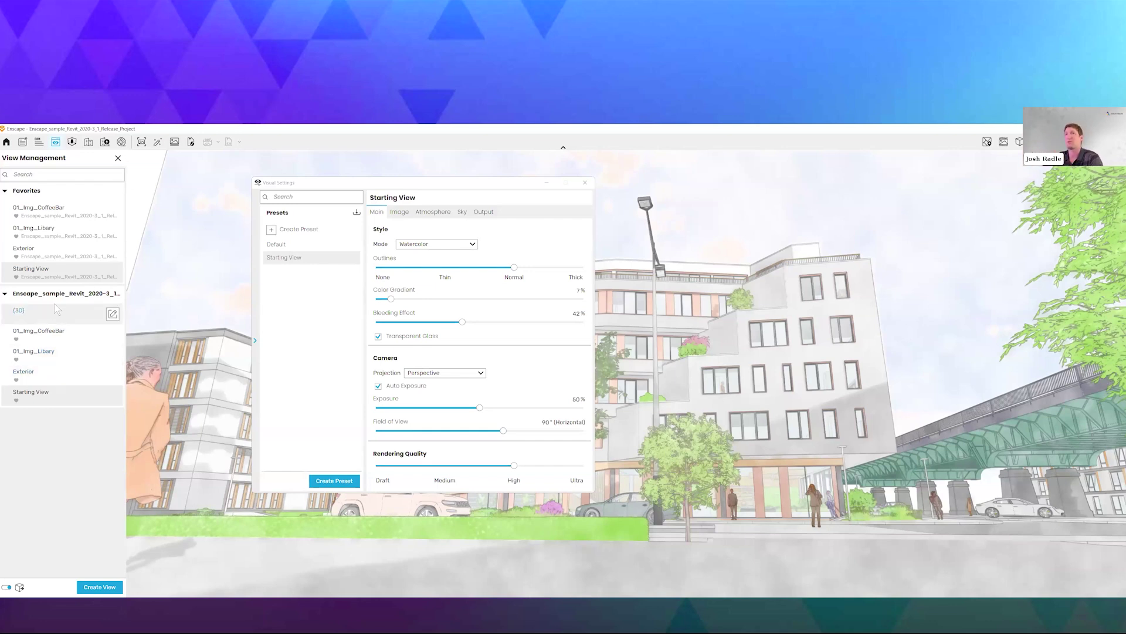
left_click(118, 159)
left_click(585, 182)
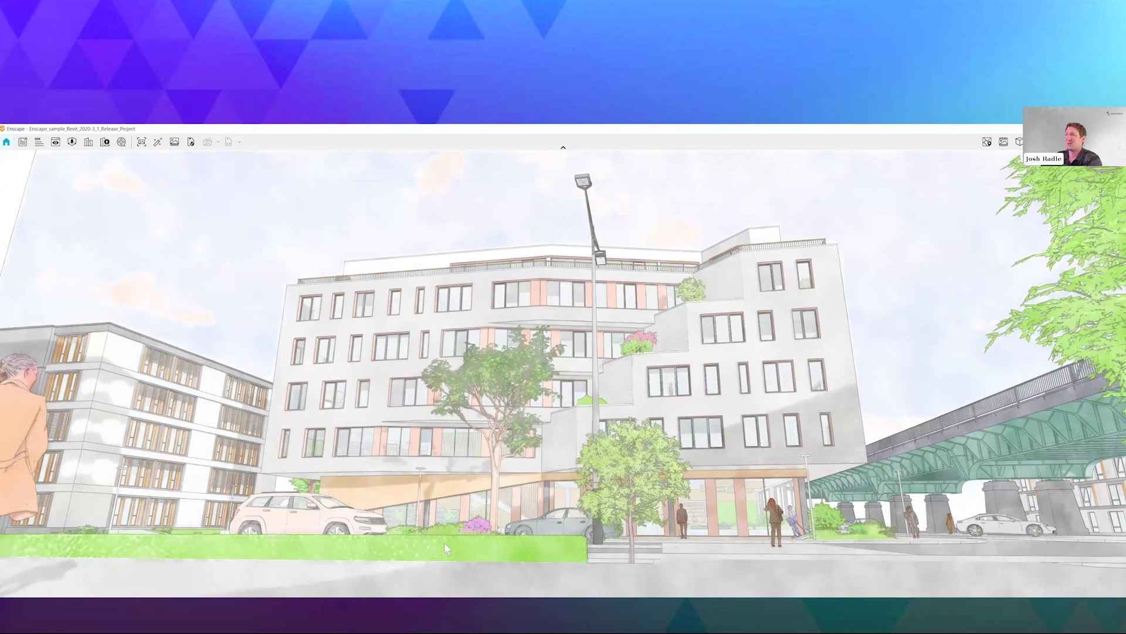
Step: Look around the street in the watercolor view, from the elevated bridge to the neighbouring buildings
right_click_drag(646, 488, 851, 512)
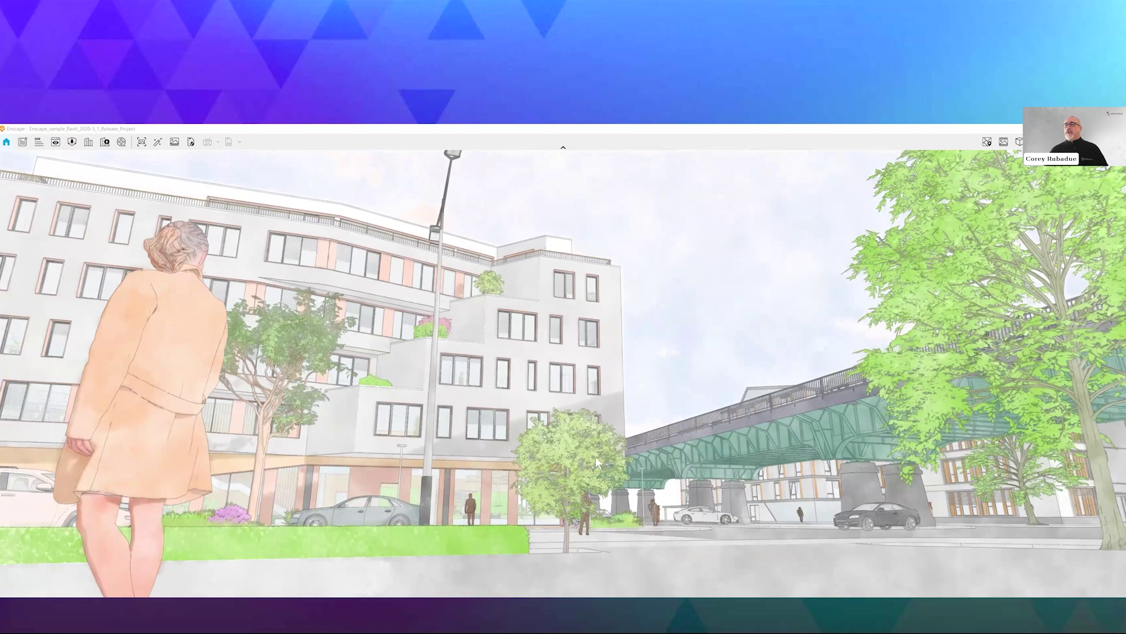
right_click_drag(596, 456, 176, 456)
right_click_drag(246, 234, 153, 233)
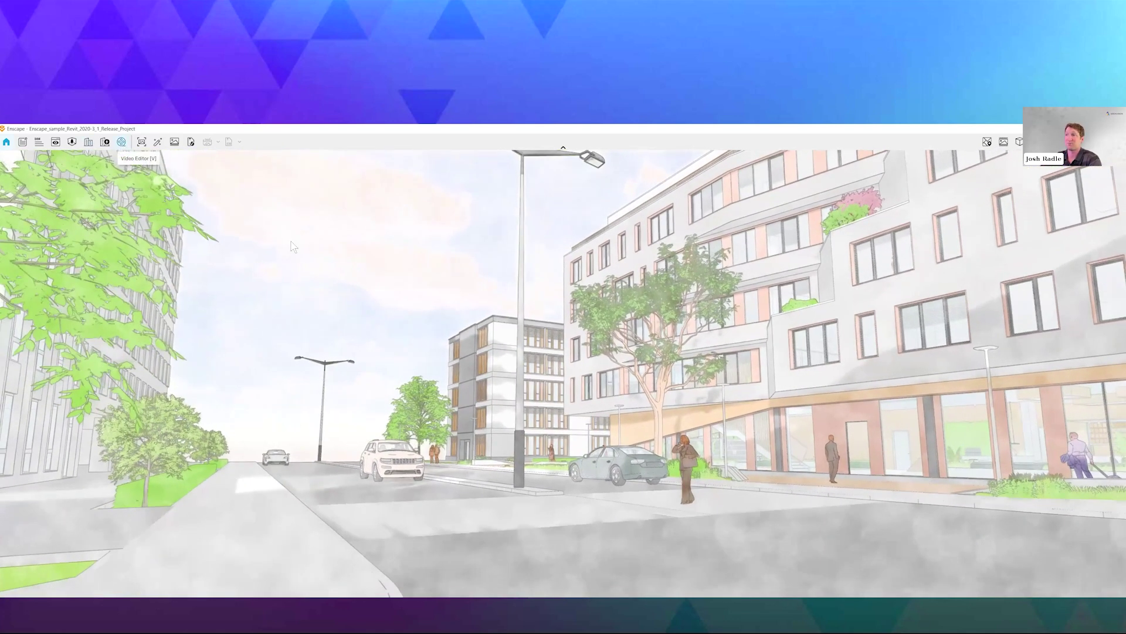
Step: Open the Video Editor and add a start keyframe facing the stepped building's street front
key("v")
right_click_drag(622, 352, 519, 382)
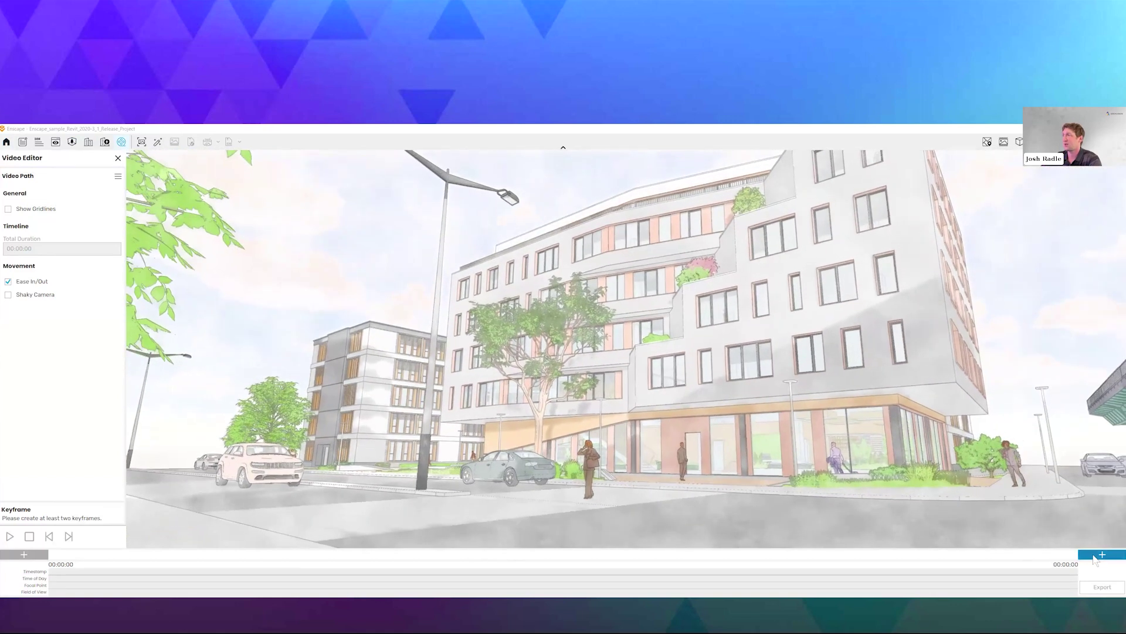
left_click(1094, 557)
Step: Move around to the corner with the overhanging wooden soffit and add an end keyframe to the video path
left_click_drag(622, 381, 335, 381)
key("a")
key("a")
key("s")
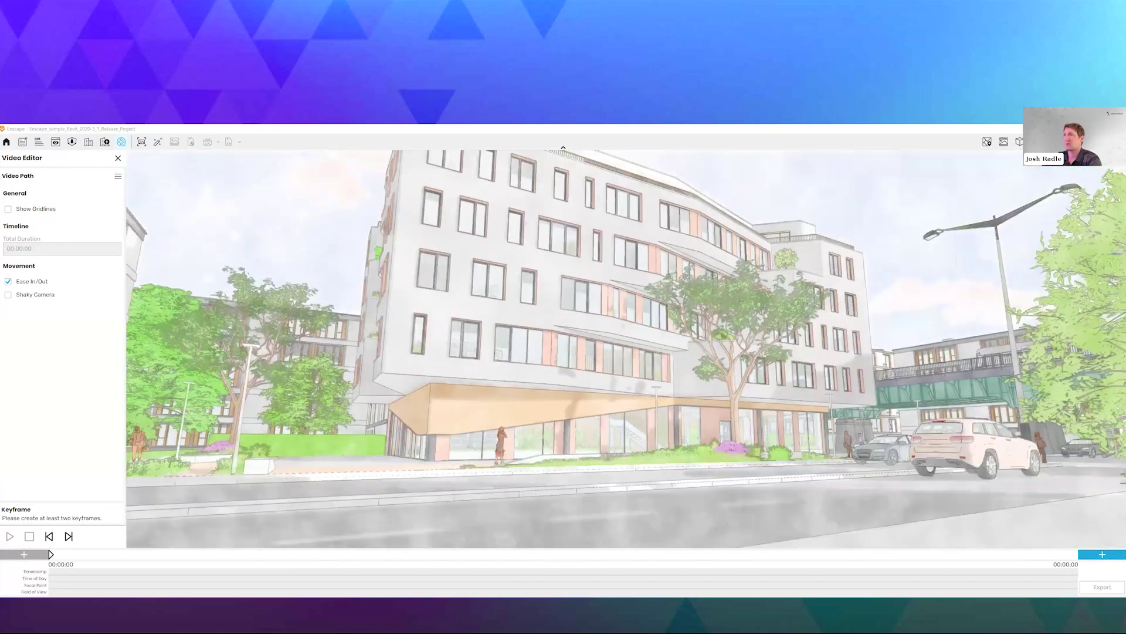
key("a")
left_click_drag(906, 515, 889, 535)
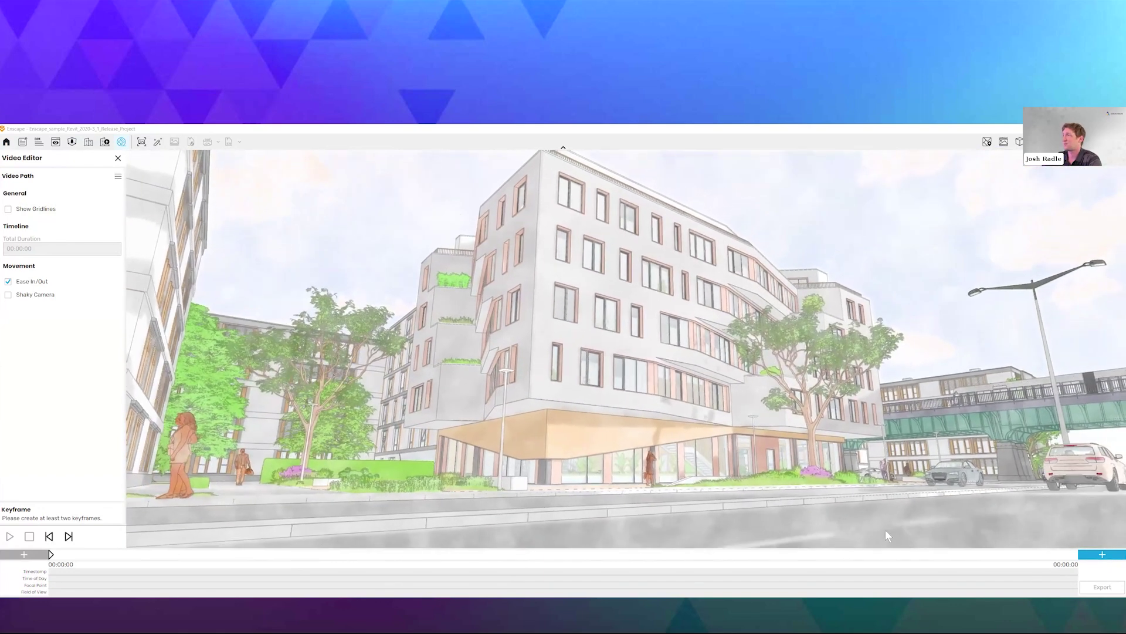
left_click(1092, 556)
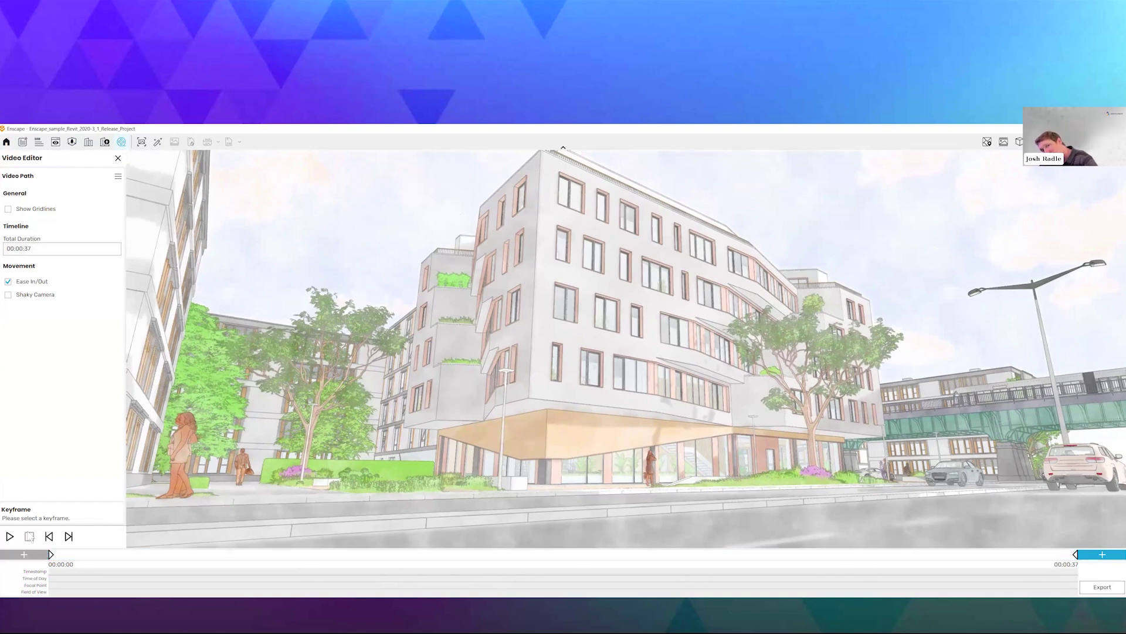
Step: Preview the watercolor video path, stop the playback and close the Video Editor
left_click(9, 535)
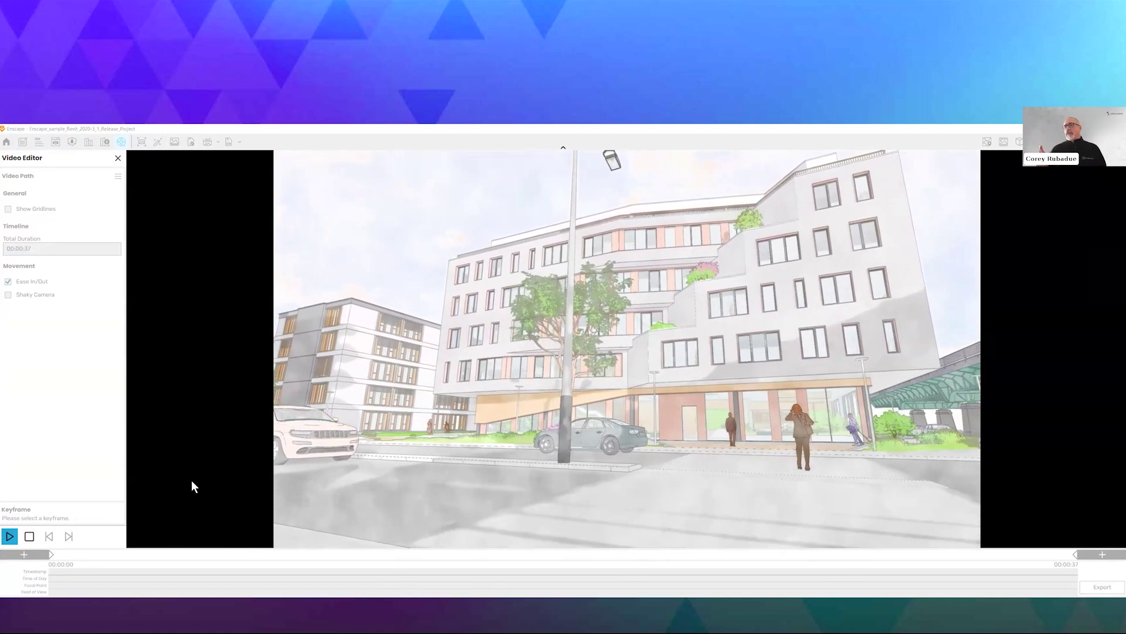
left_click(29, 536)
left_click(118, 159)
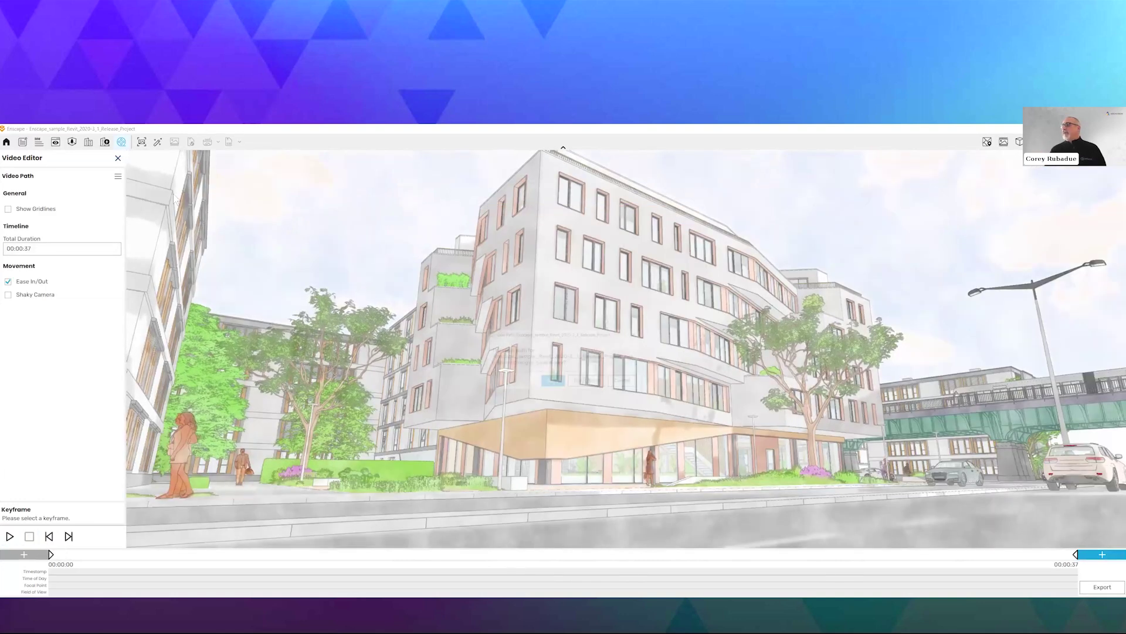
left_click(607, 384)
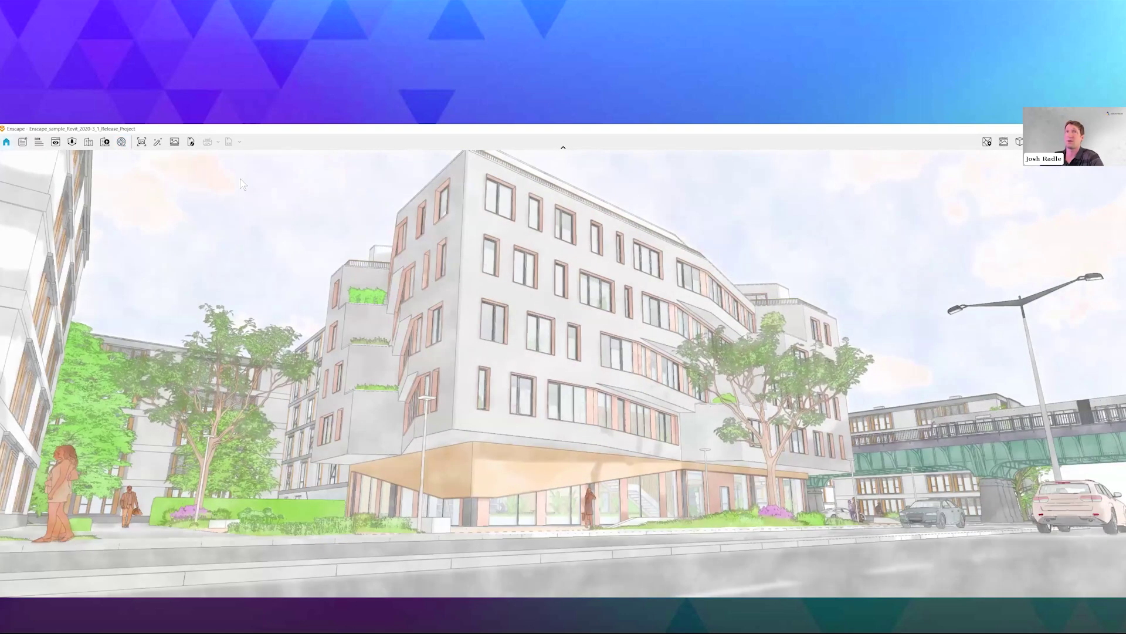
Step: Create a visual settings preset named Watercolor and set its style mode to Watercolor
left_click(1086, 142)
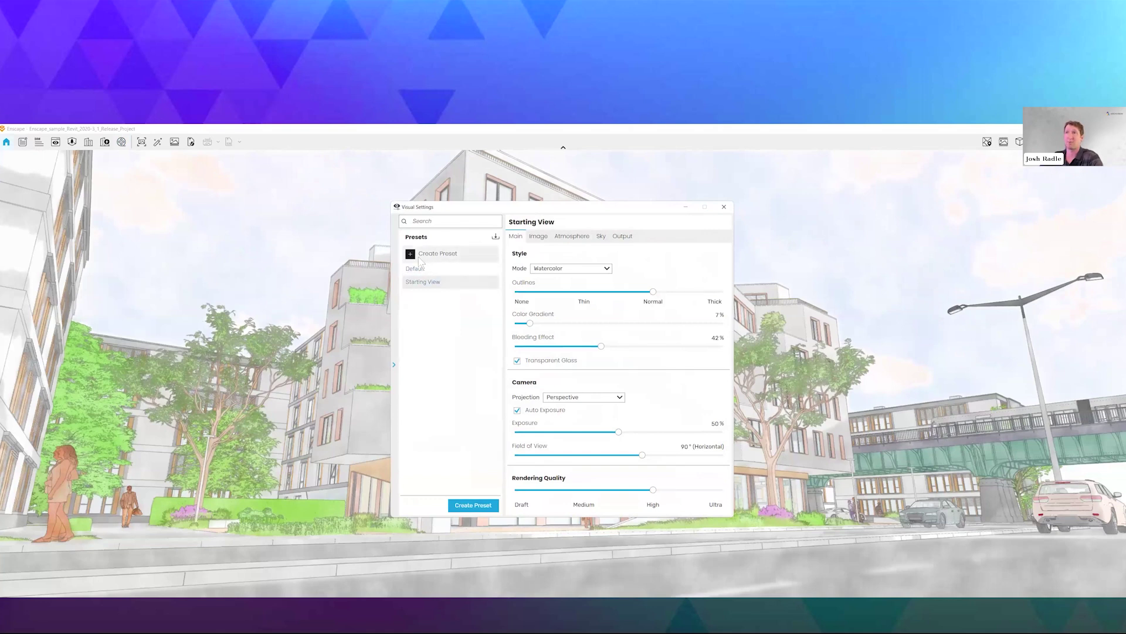
left_click(457, 256)
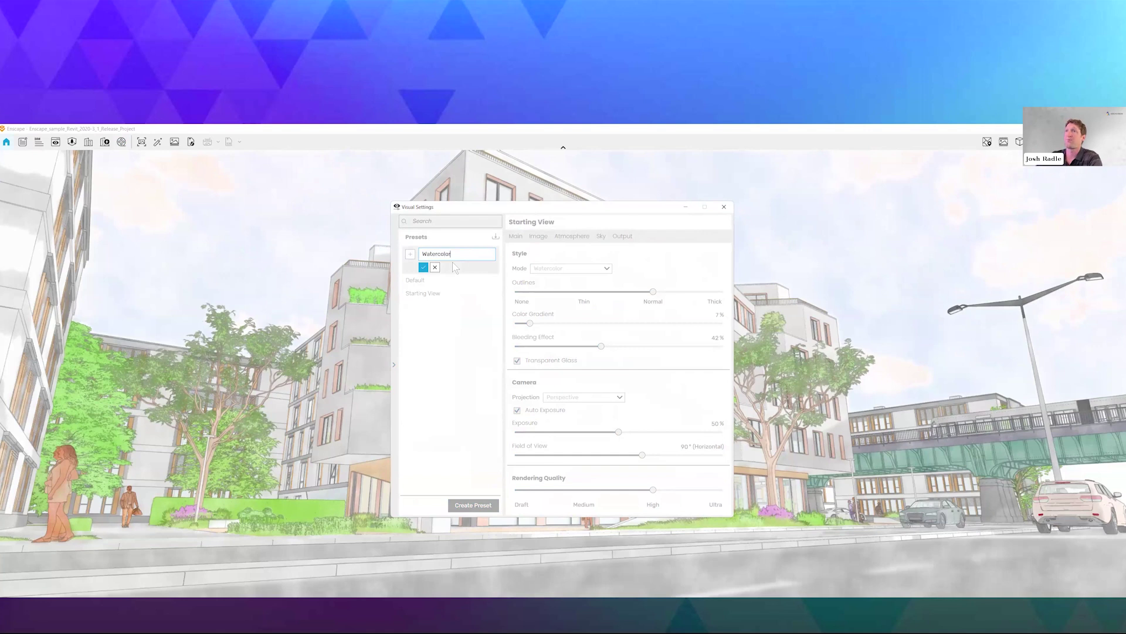
left_click(424, 267)
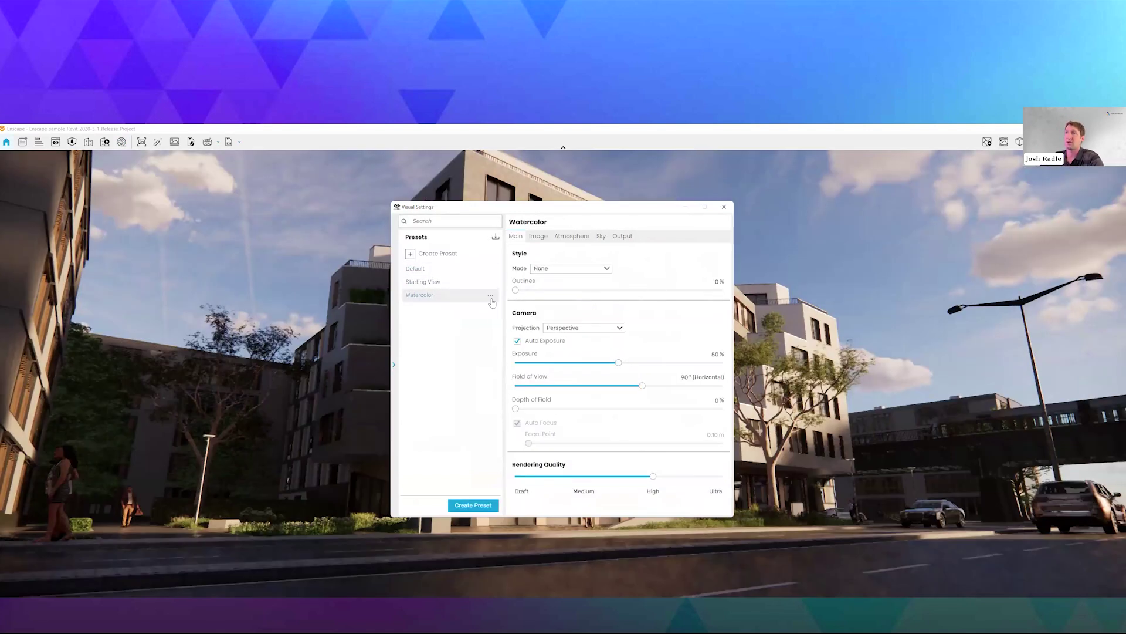
left_click(491, 298)
left_click(581, 270)
left_click(583, 322)
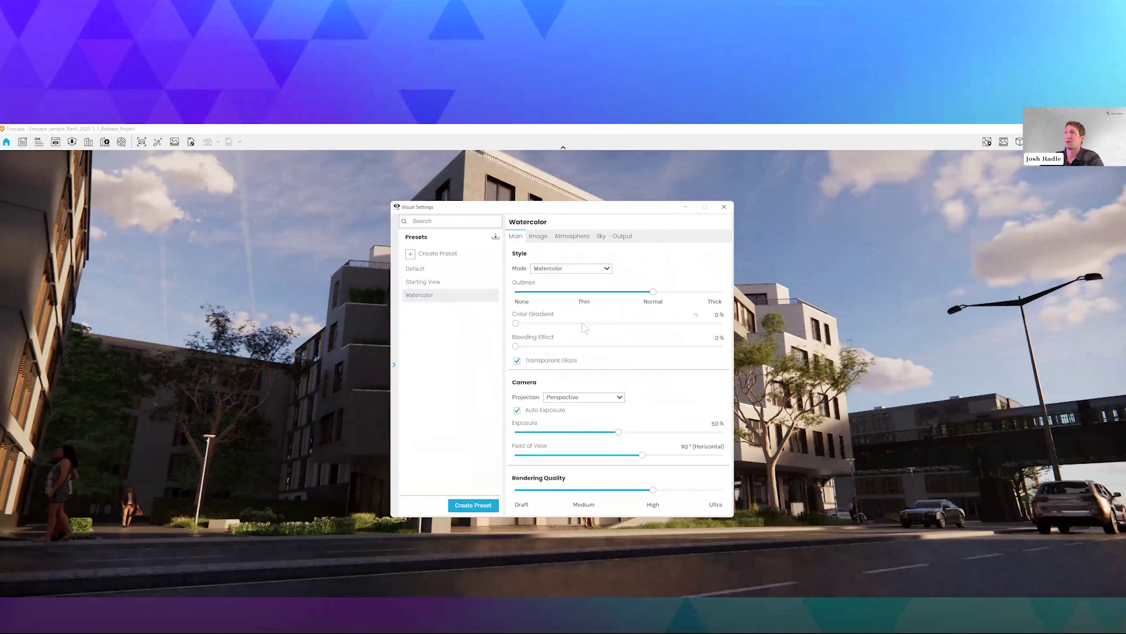
Step: Show the Watercolor preset's options for saving it as a file and the command for importing presets
mouse_move(491, 299)
left_click(491, 298)
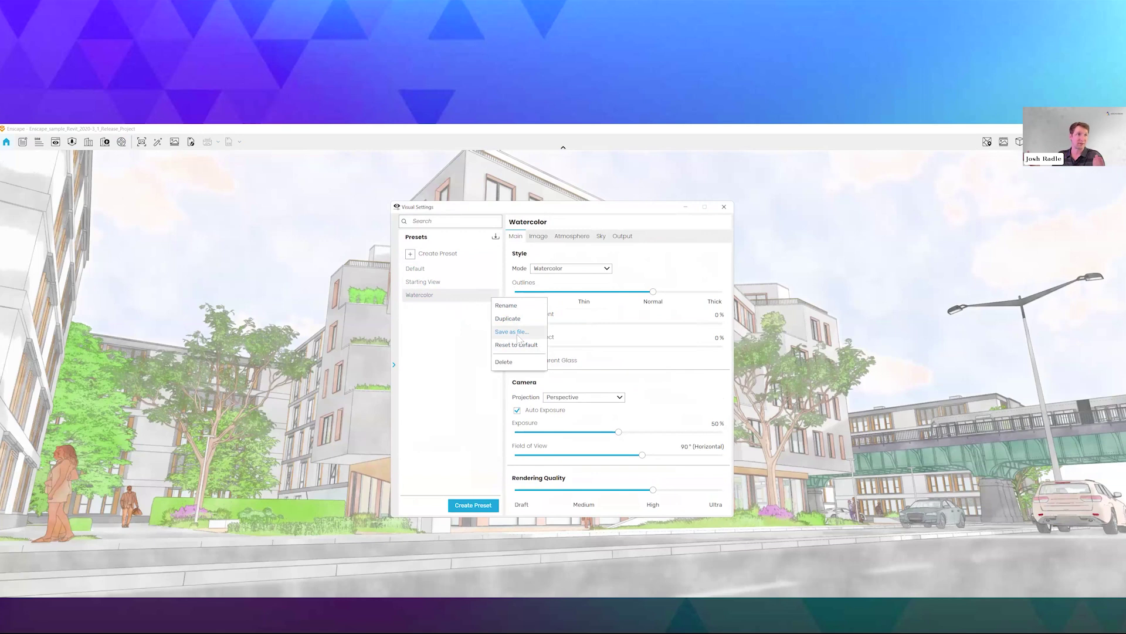
left_click(449, 360)
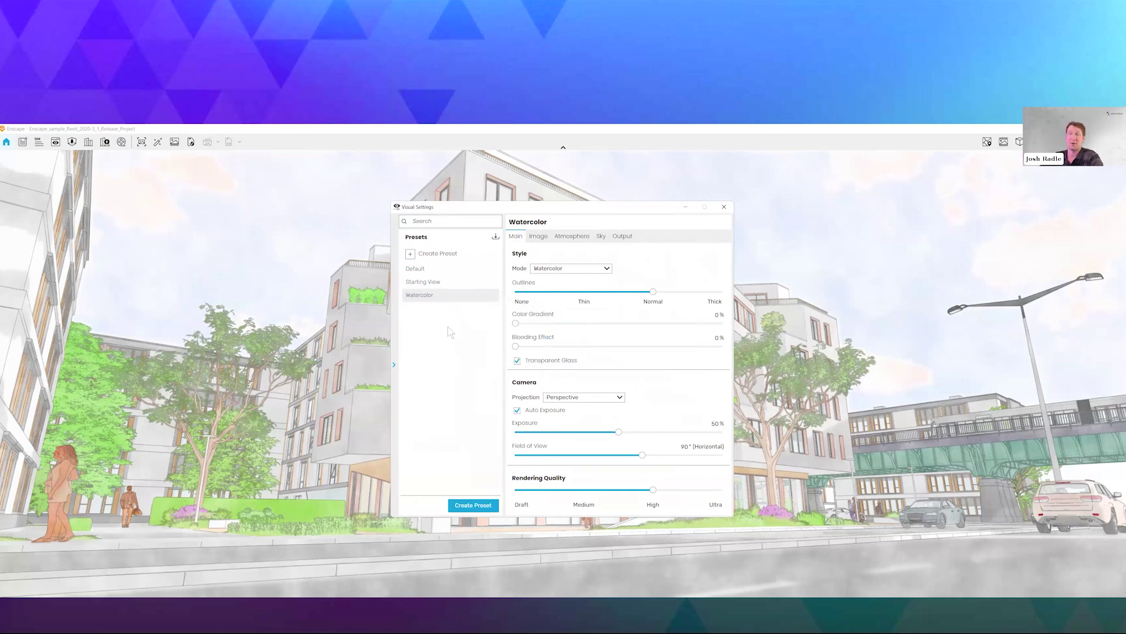
left_click(496, 241)
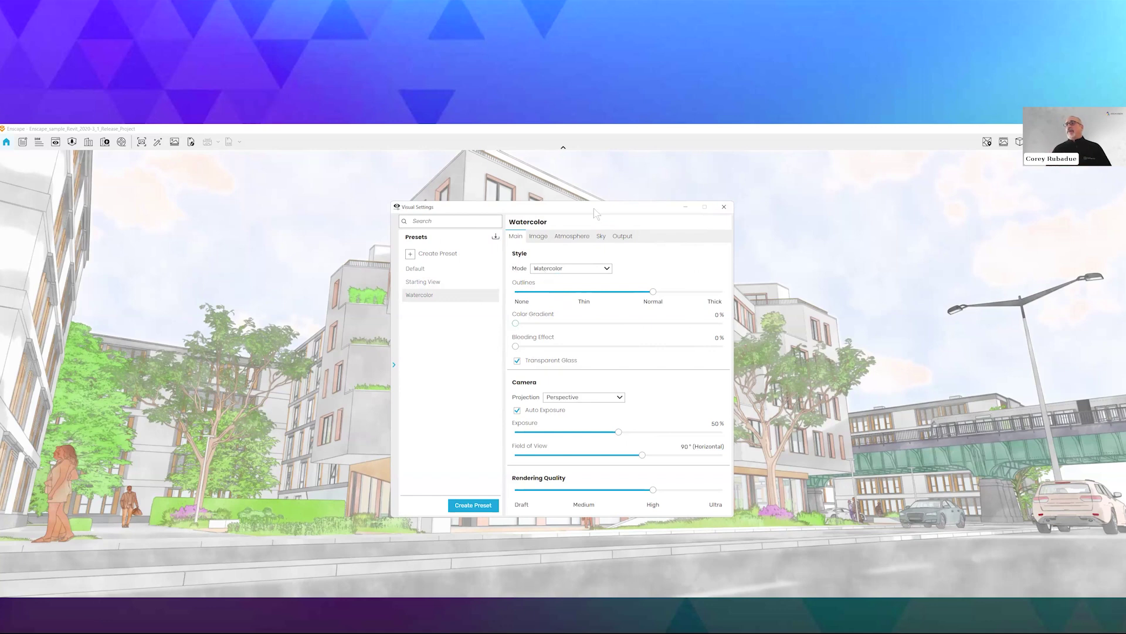
Step: Move the Visual Settings window away from the building's centre and advance the time of day to about 14:00
left_click_drag(595, 212, 325, 220)
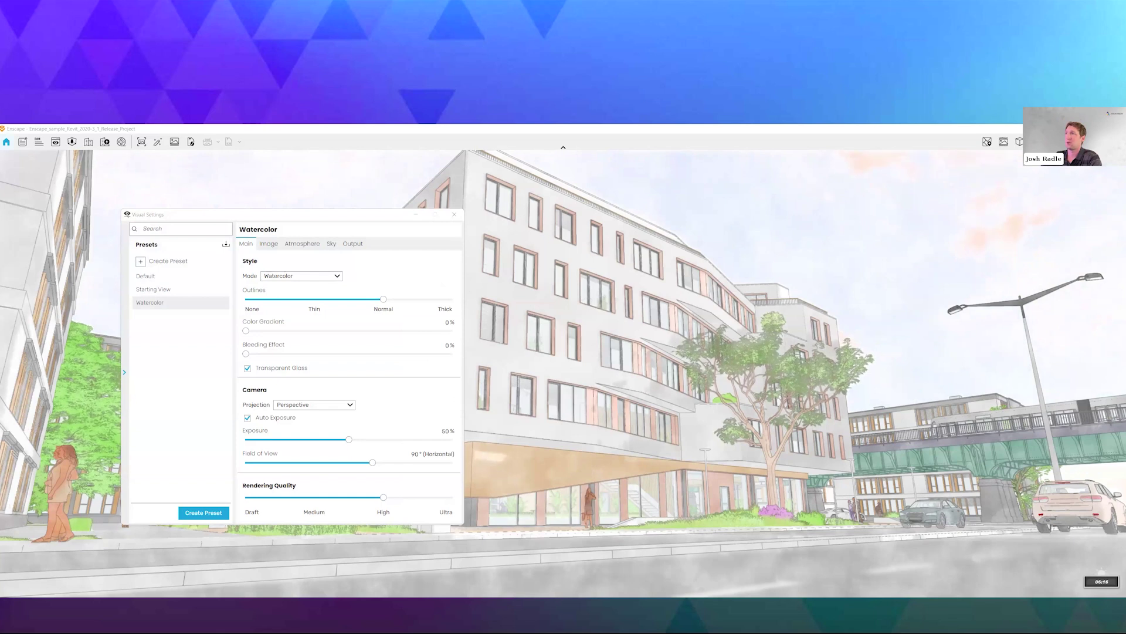
key("i")
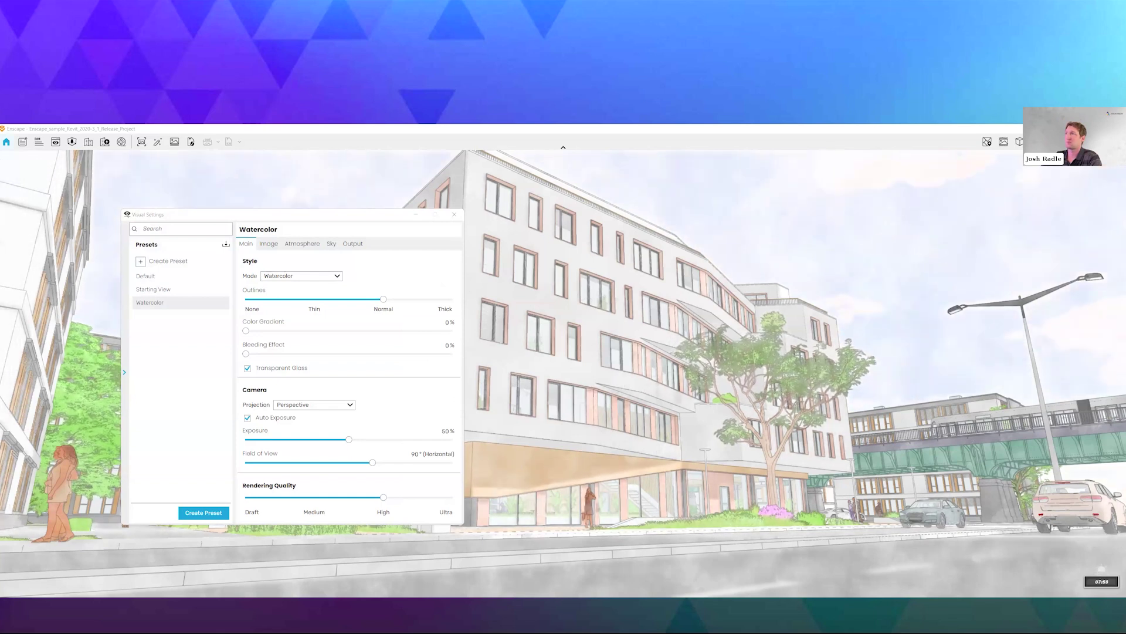
key("i")
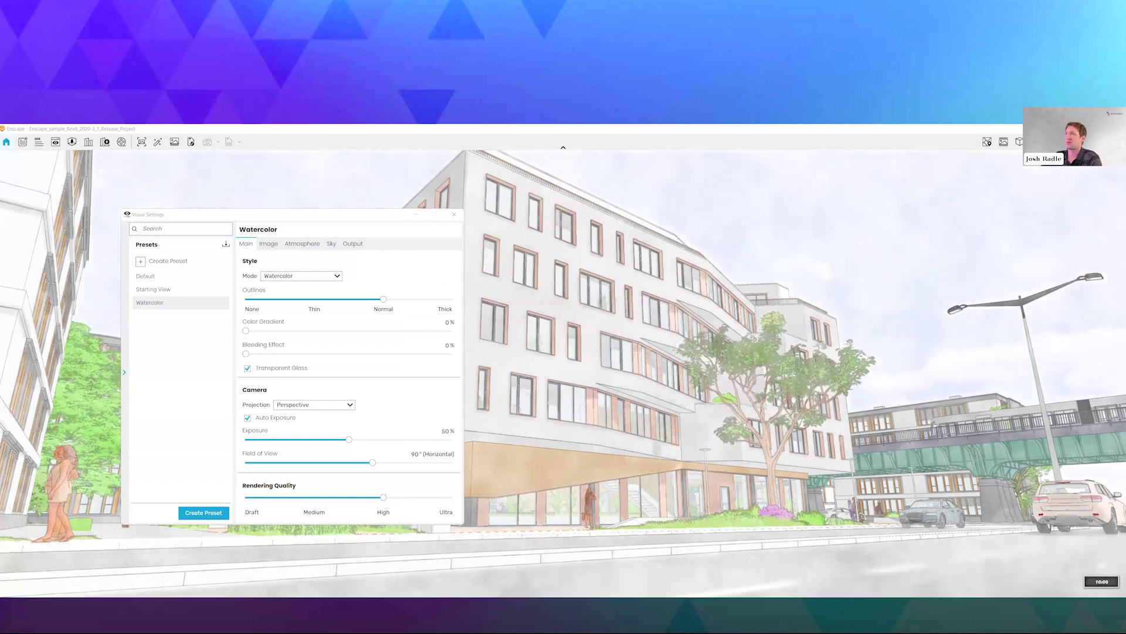
key("i")
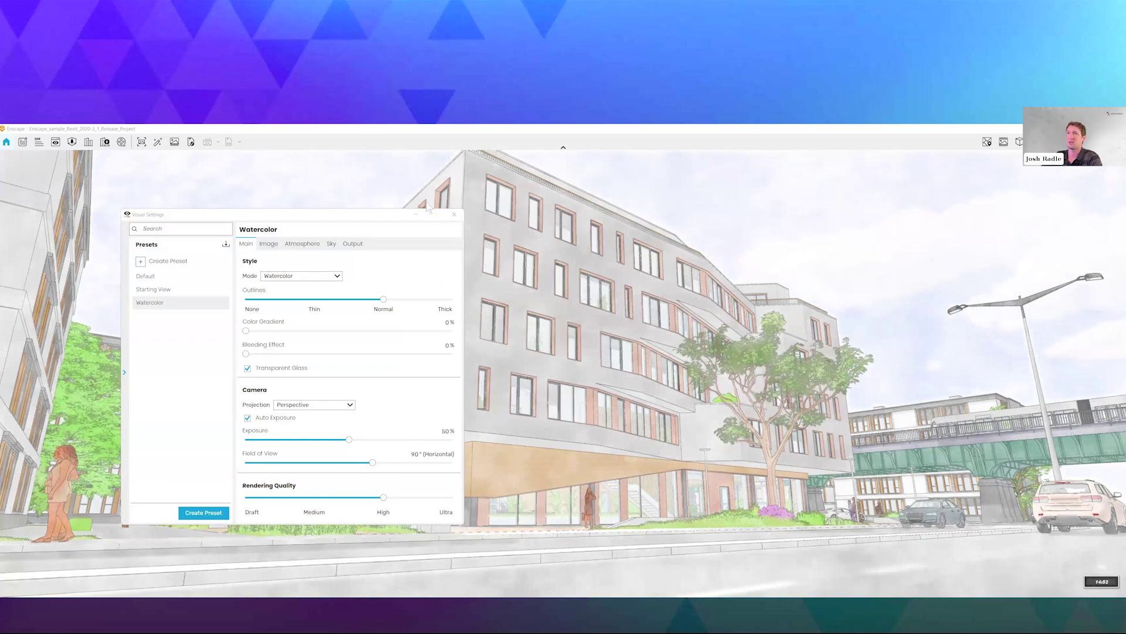
Step: Set the Watercolor preset's cloud density, variety, cirrus amount, contrails, longitude and latitude all to 0
left_click(318, 244)
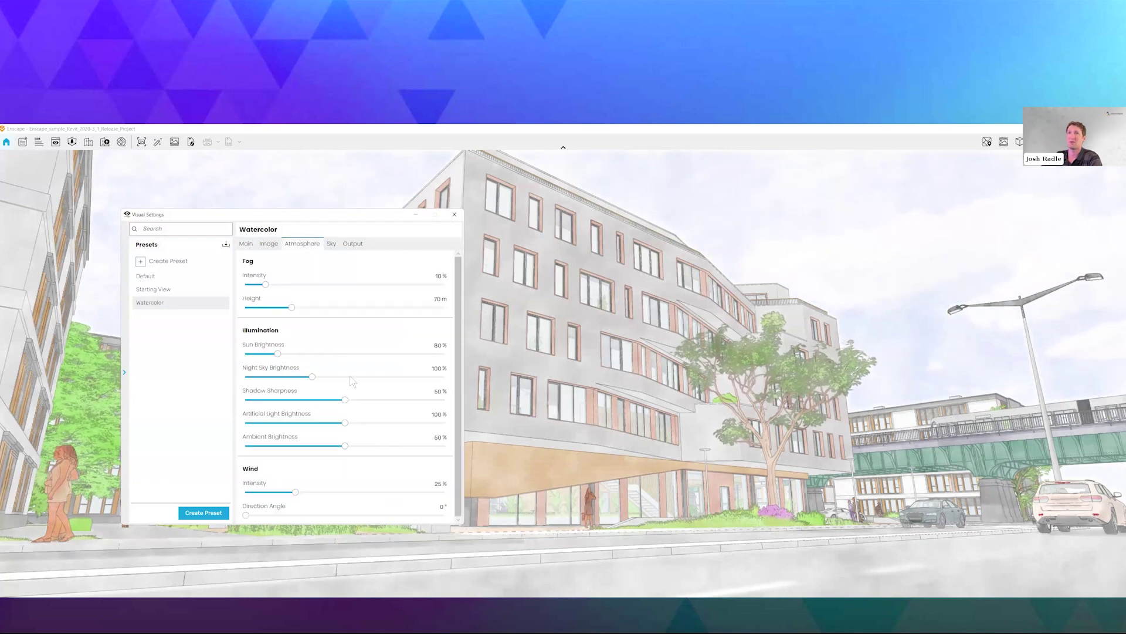
left_click(331, 243)
left_click_drag(349, 385, 242, 387)
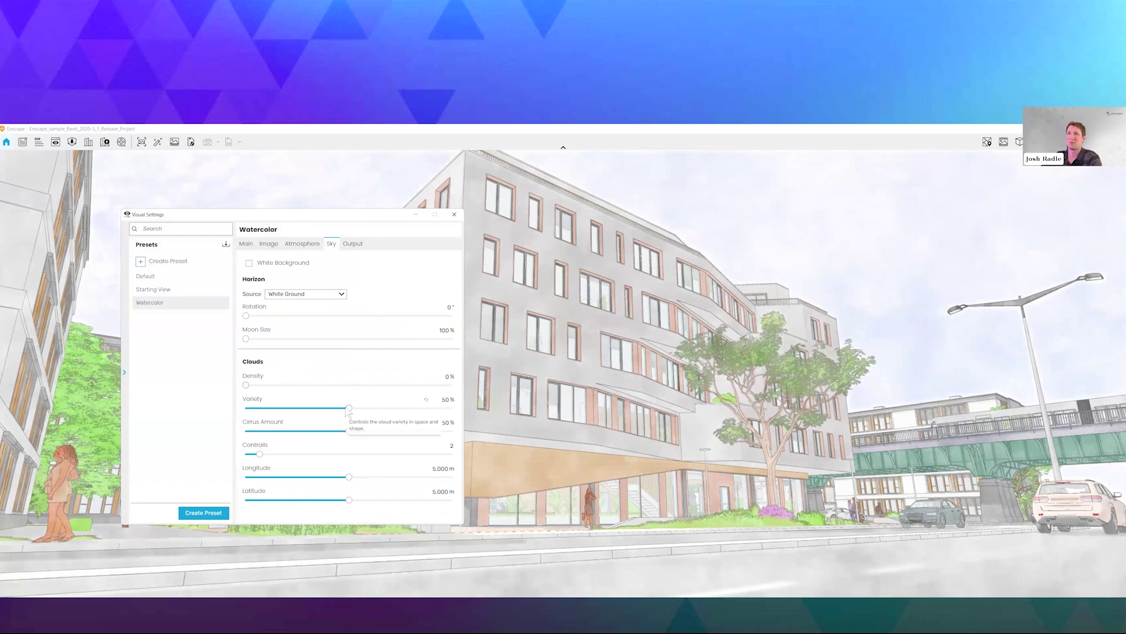
mouse_move(246, 386)
left_mouse_down()
mouse_move(345, 384)
mouse_move(434, 408)
mouse_move(246, 407)
left_mouse_up()
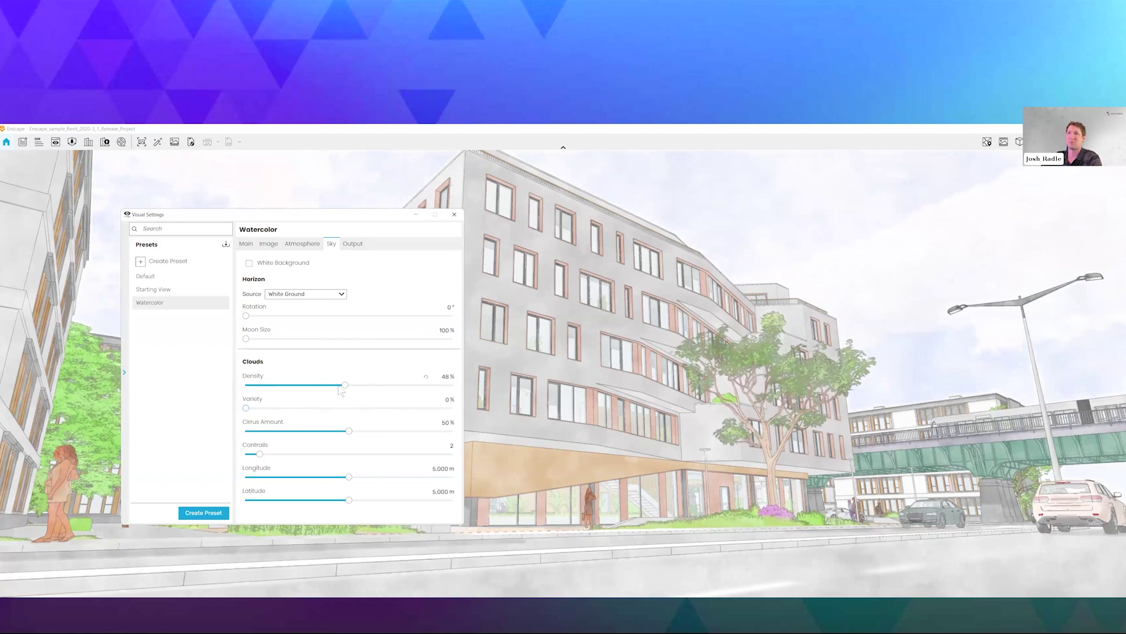
left_click_drag(345, 385, 246, 385)
left_click_drag(349, 431, 245, 454)
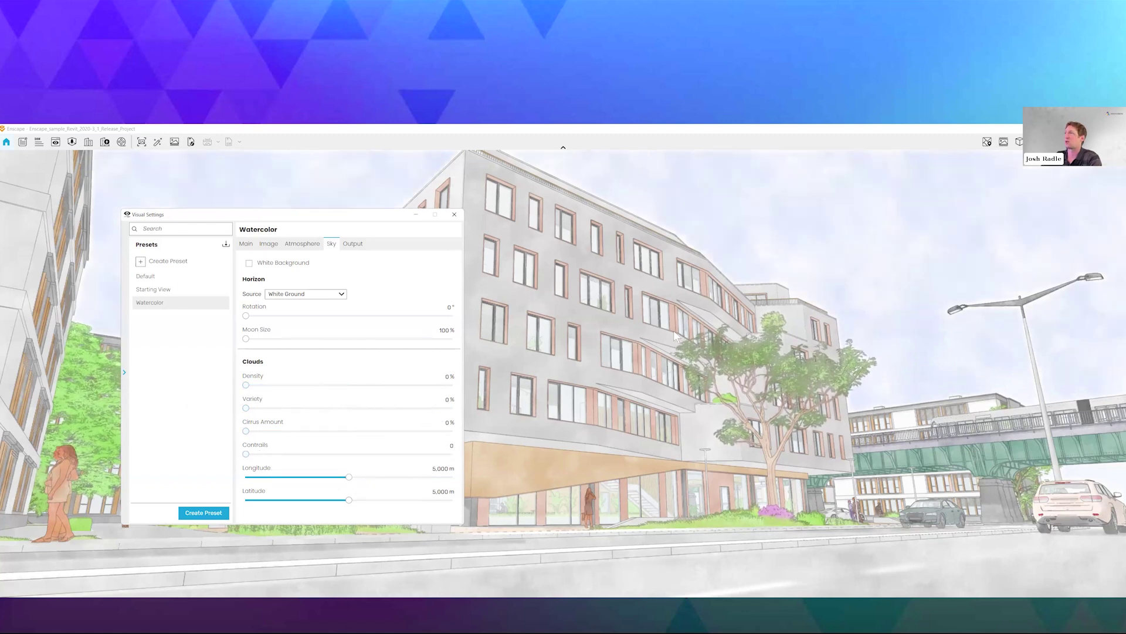
left_click_drag(349, 476, 246, 476)
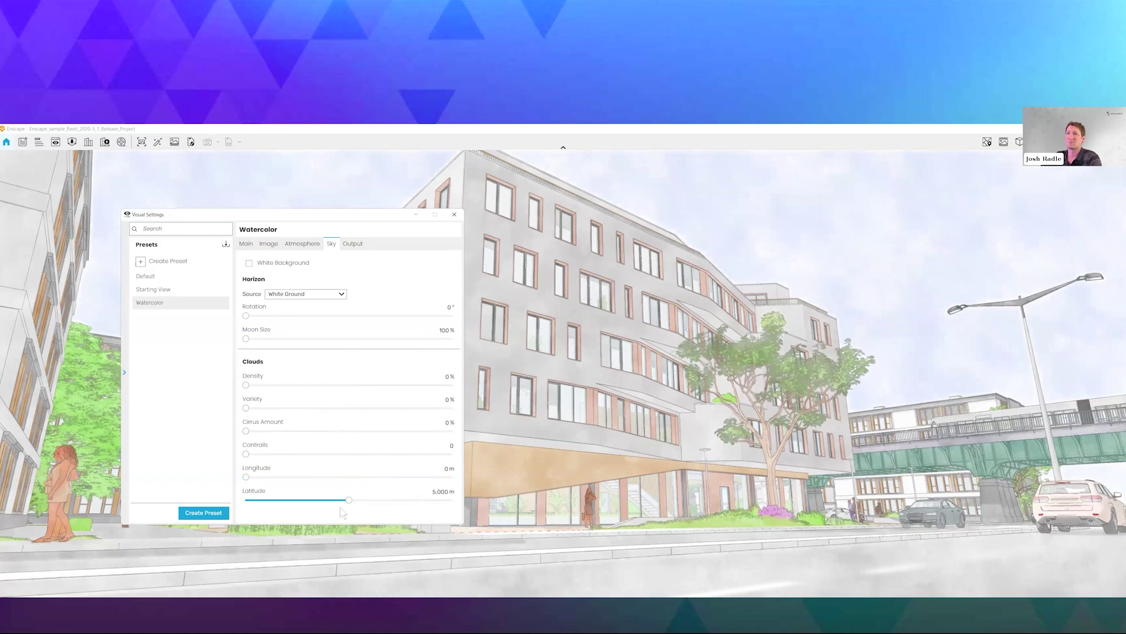
left_click_drag(349, 500, 246, 499)
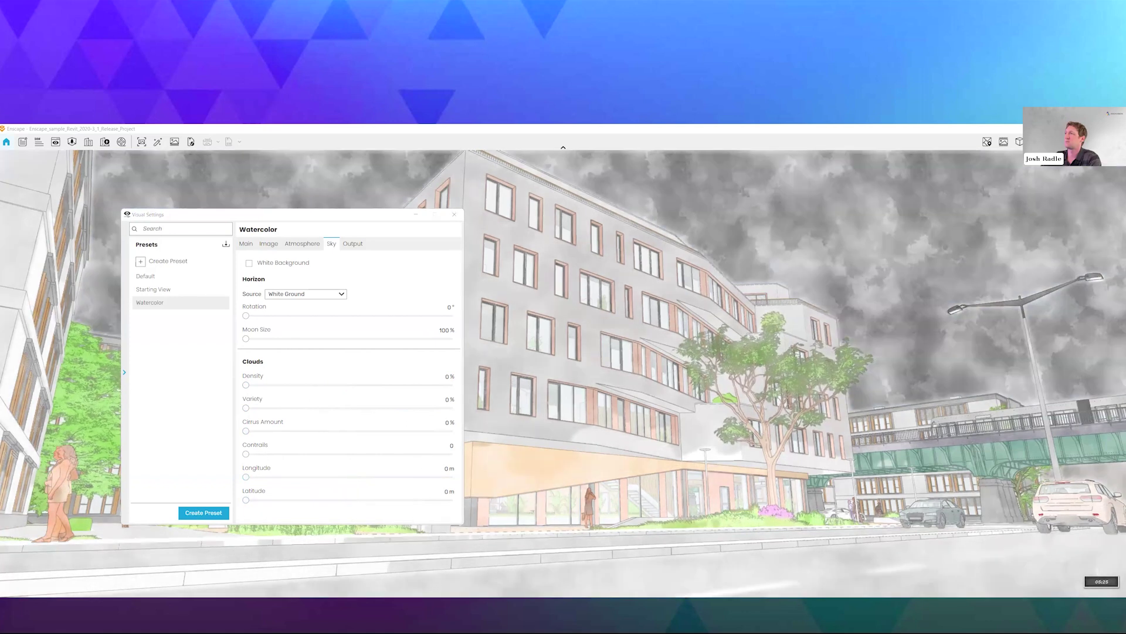
Step: Close the visual settings and shift the time of day from the dark sky to daylight
left_click(455, 215)
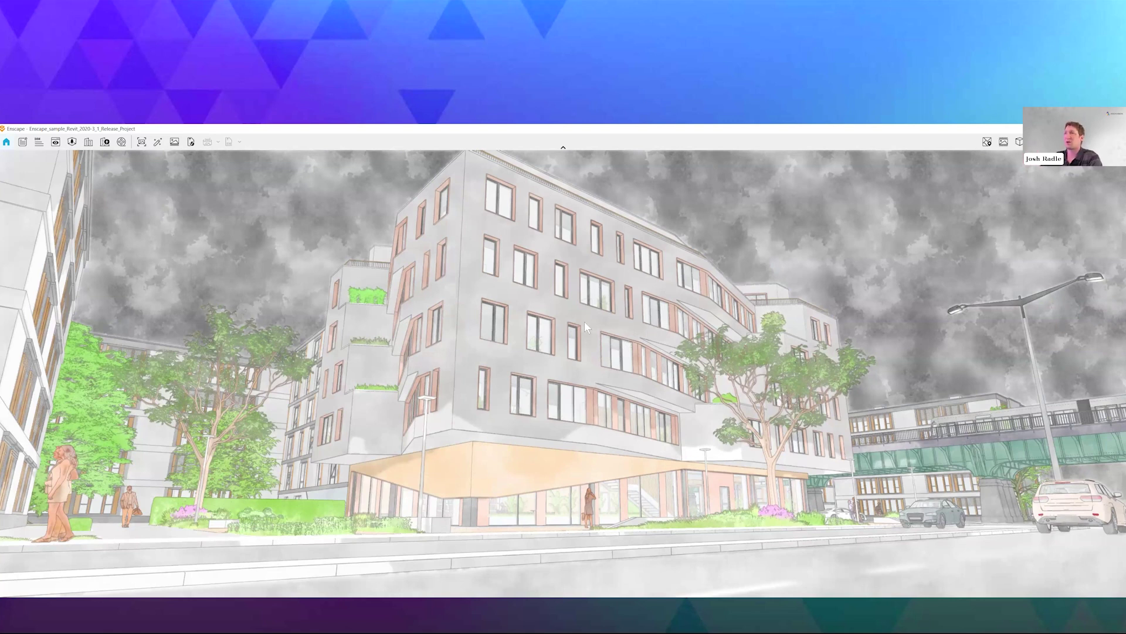
right_click_drag(589, 380, 684, 381, "shift")
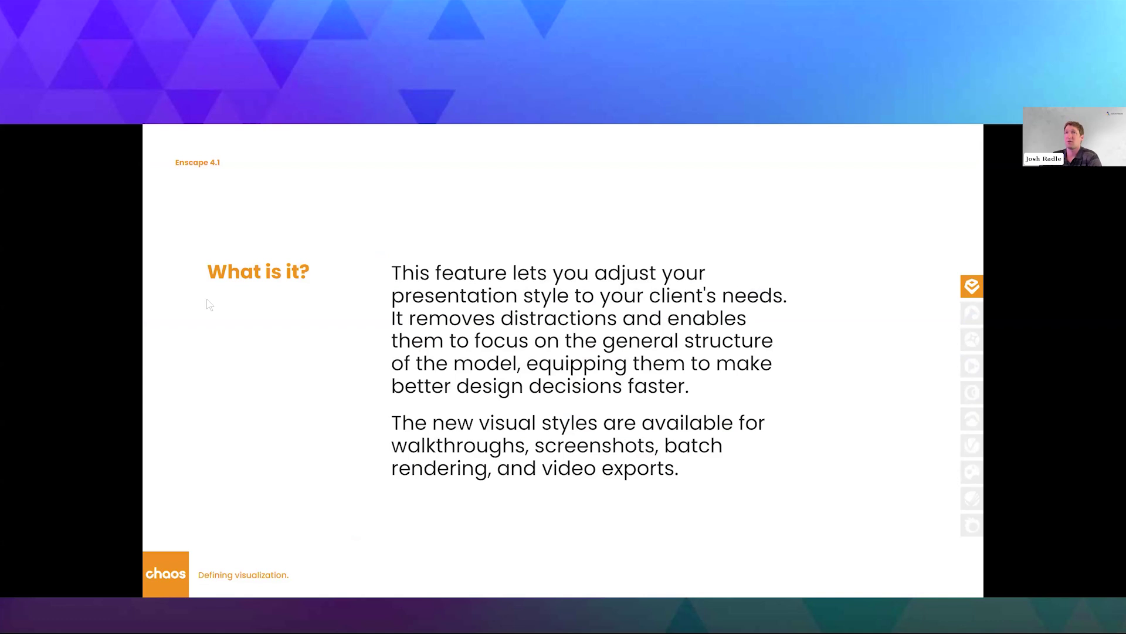
left_click(207, 299)
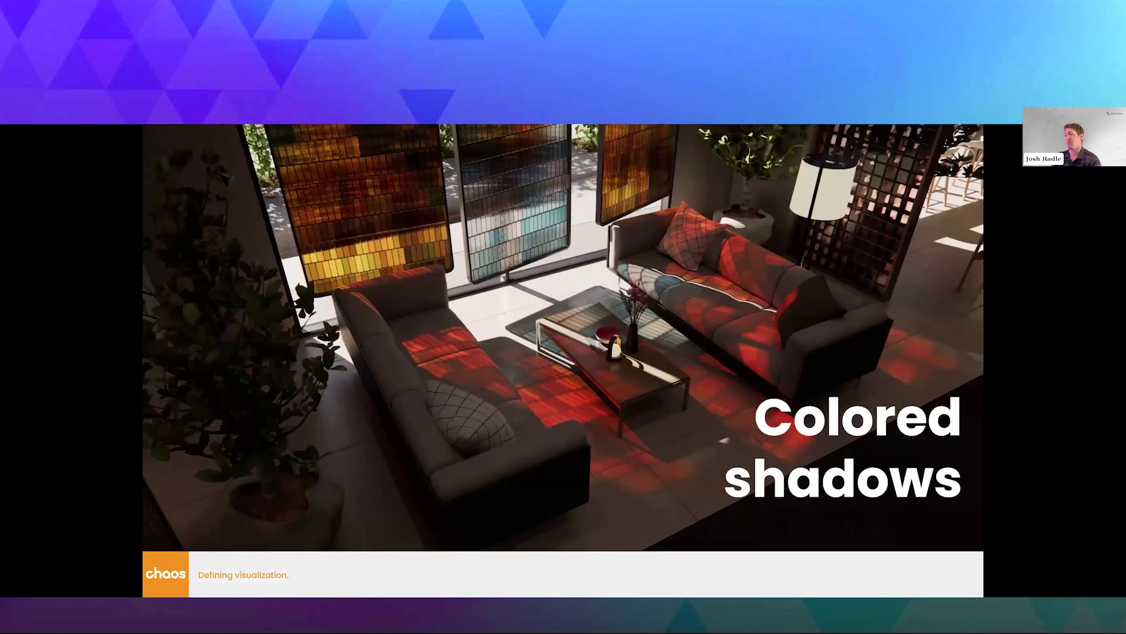
key("Right")
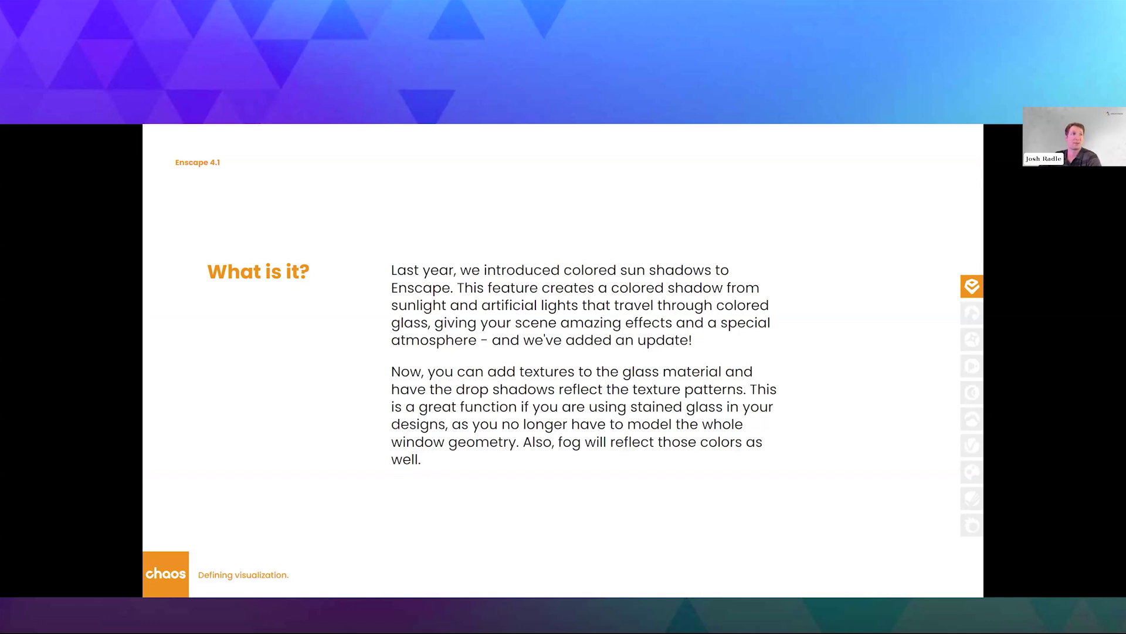
Step: Switch back to Enscape, set the Watercolor preset's style mode to None and close the visual settings
key("alt+Tab")
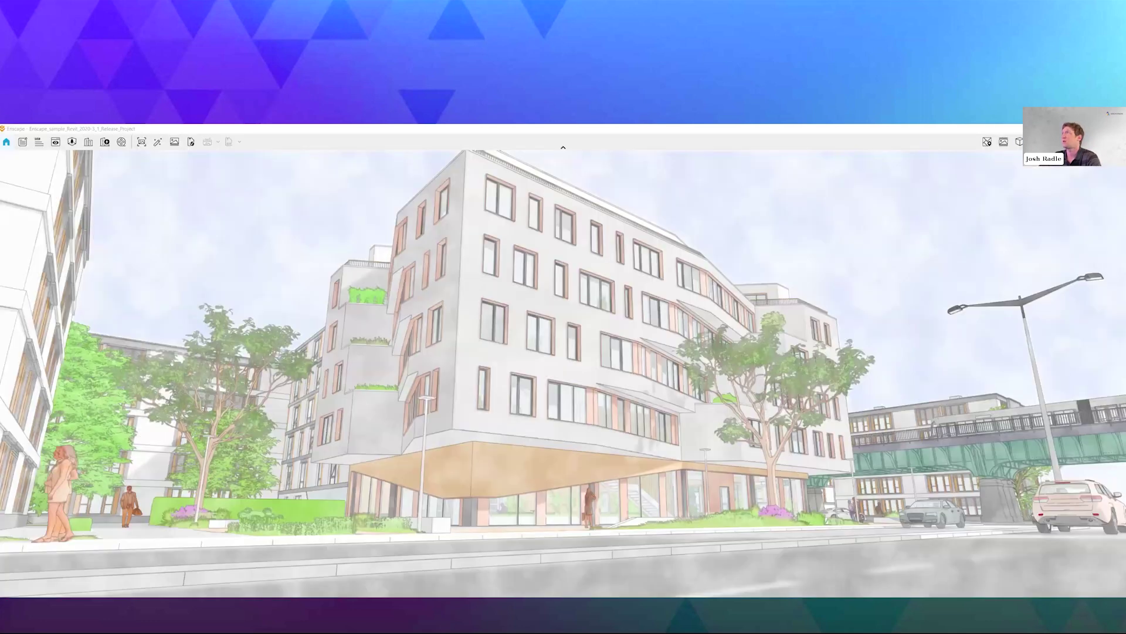
left_click(1085, 142)
left_click(589, 270)
left_click(599, 278)
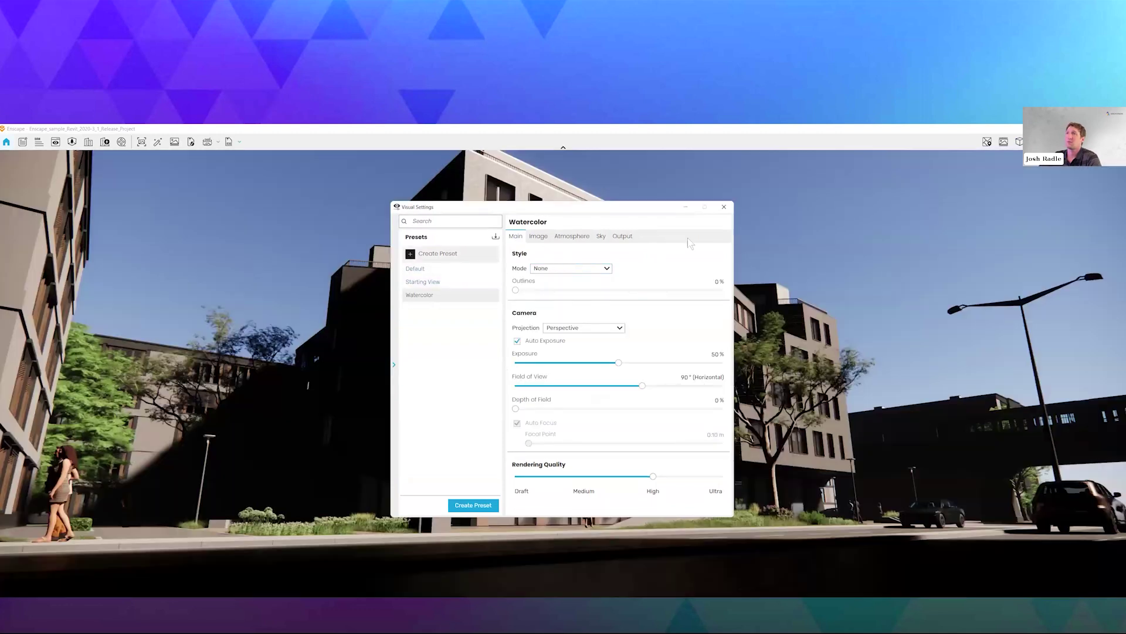
left_click(725, 207)
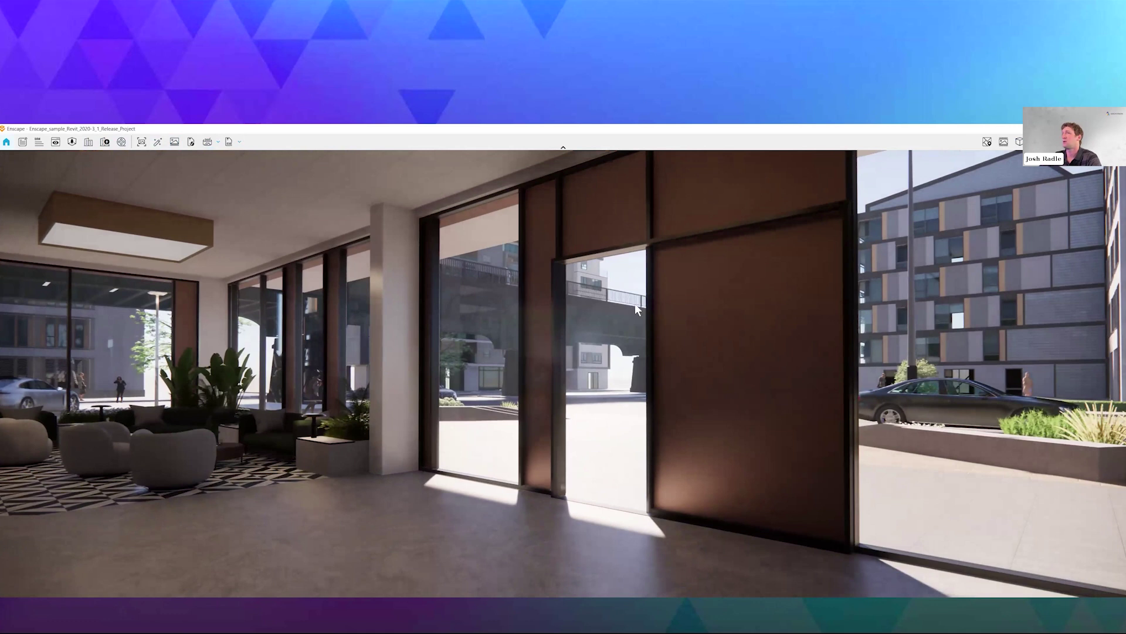
Step: Place the Enscape window beside Revit and show the Colored Glass material's type options in the Enscape Material Editor
key("super+Right")
left_click(92, 311)
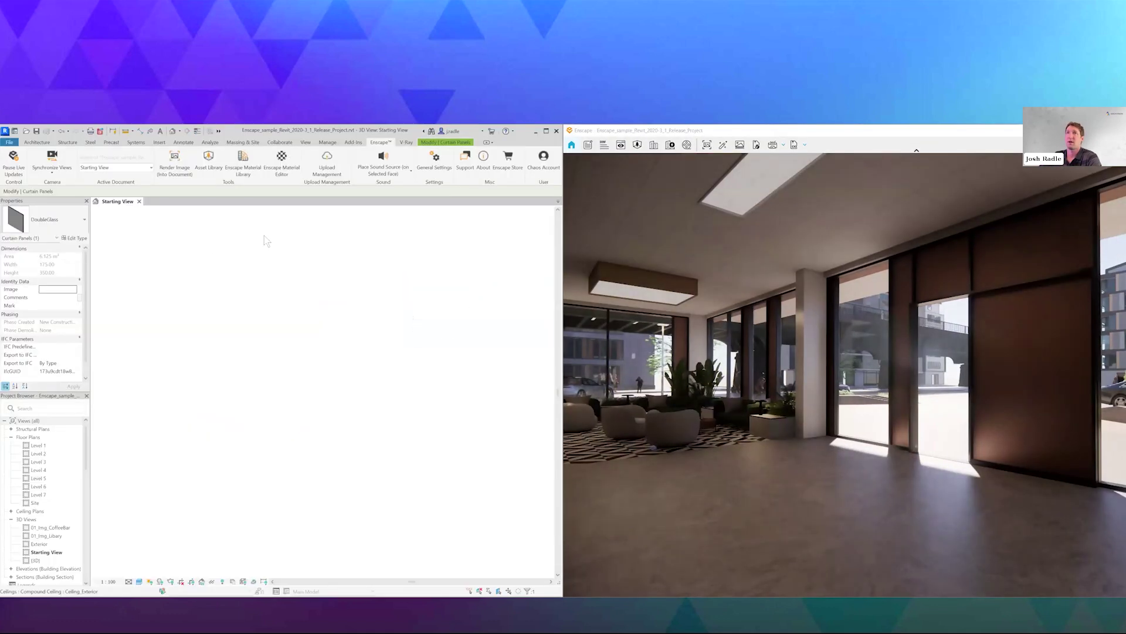
left_click(284, 165)
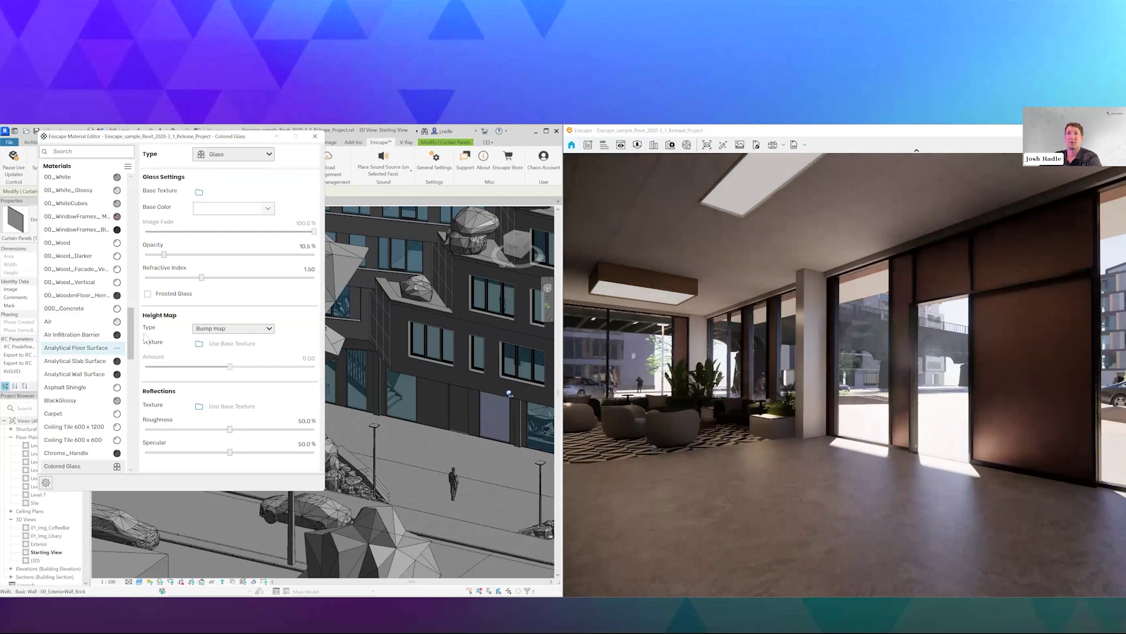
left_click(226, 155)
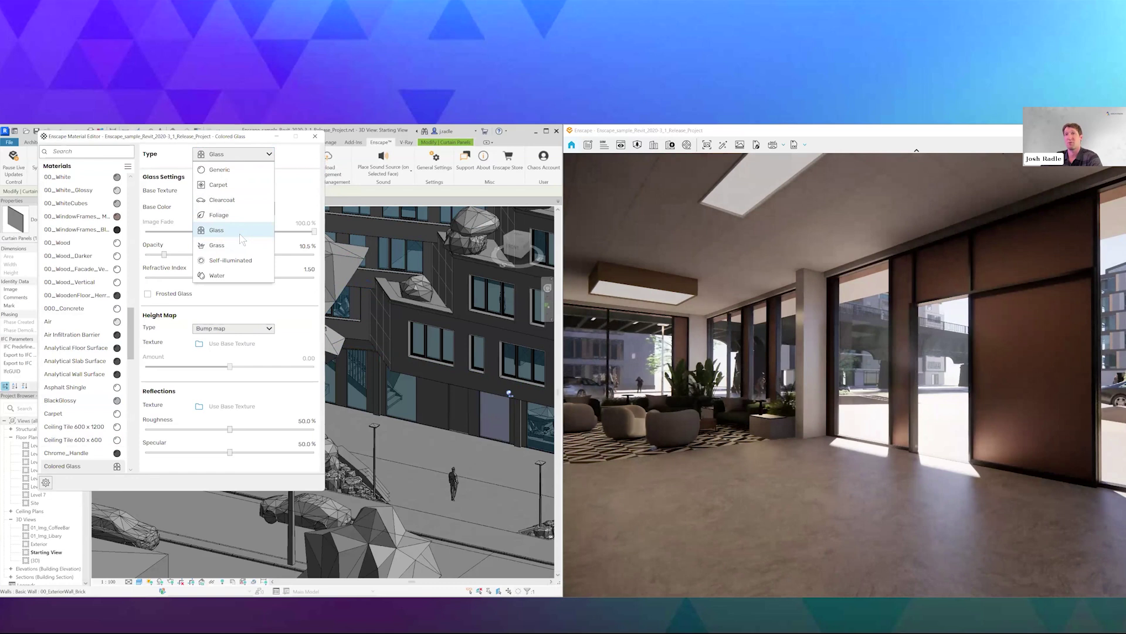
left_click(300, 195)
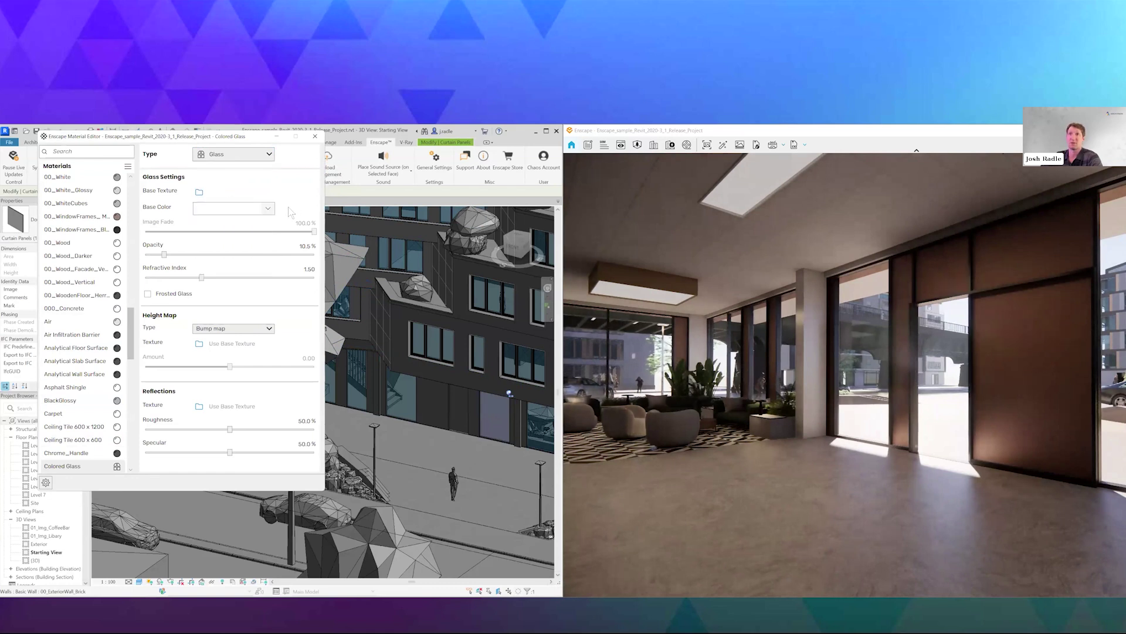
Step: Load HangingGlass_Panels.jpg from the Sample_Project_Hotel textures folder as the Colored Glass material's base texture
left_click(216, 198)
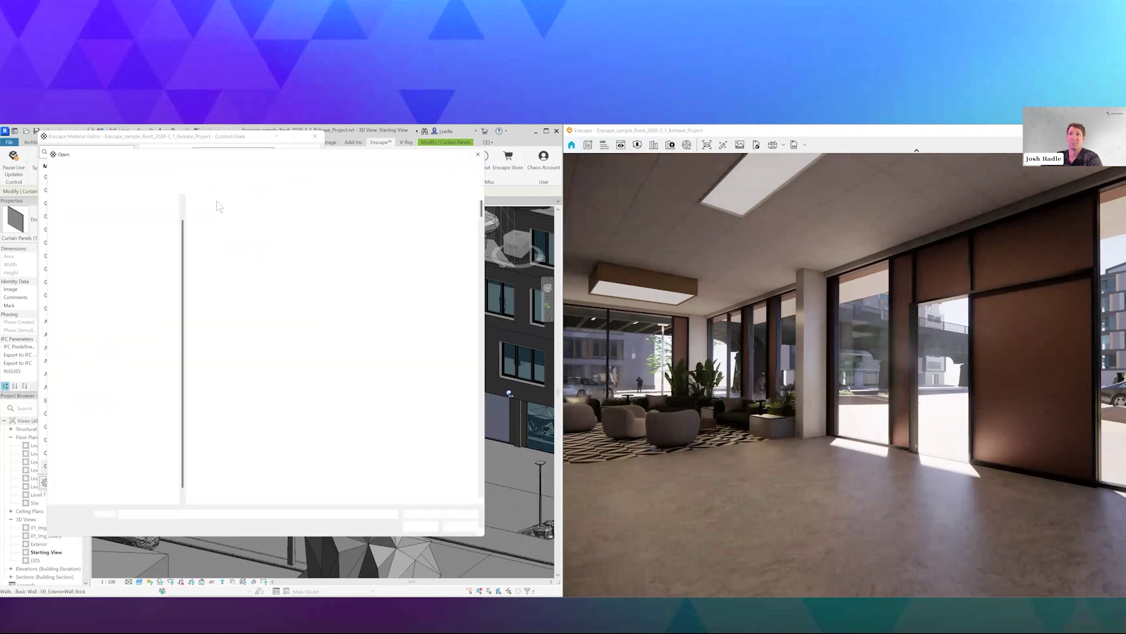
scroll(355, 364, "down", 10)
scroll(356, 368, "down", 15)
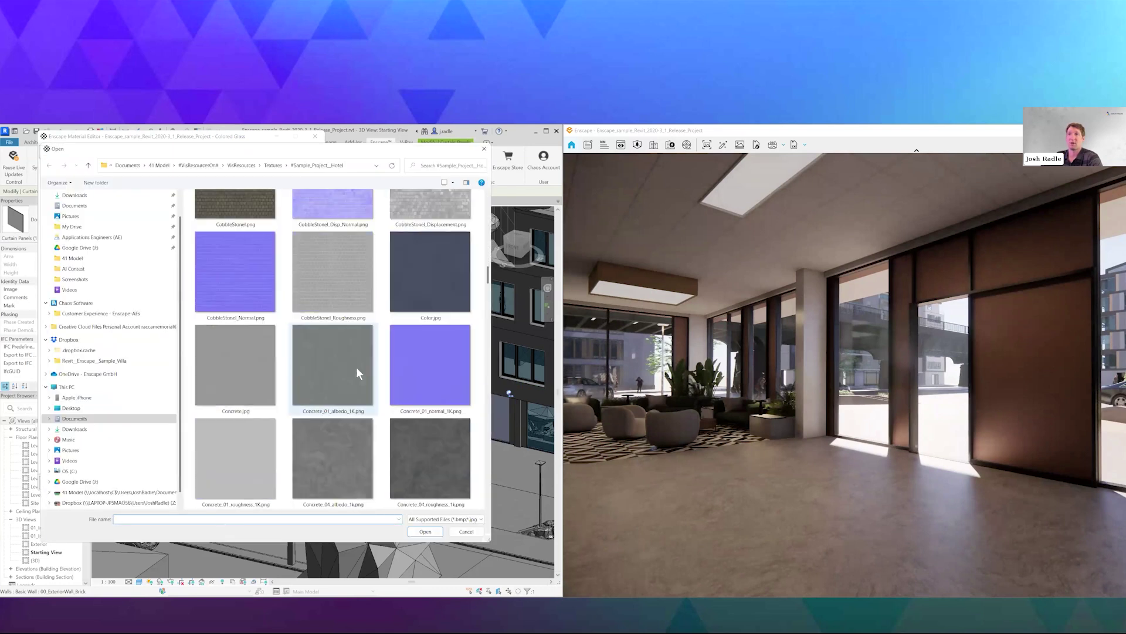
scroll(357, 367, "down", 5)
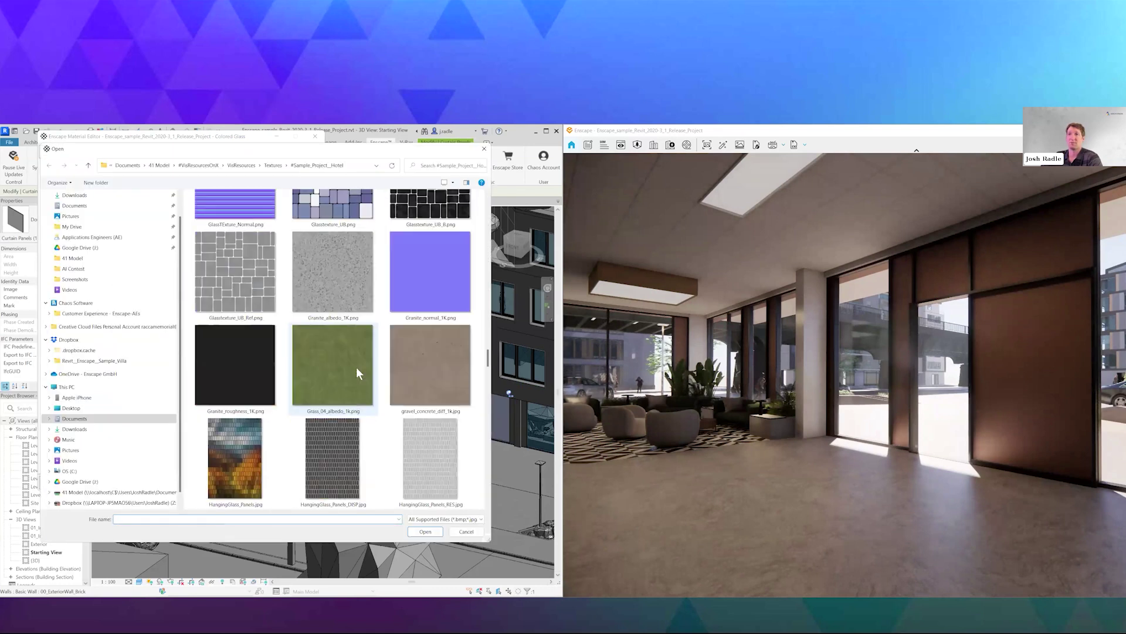
left_click(235, 265)
left_click(424, 531)
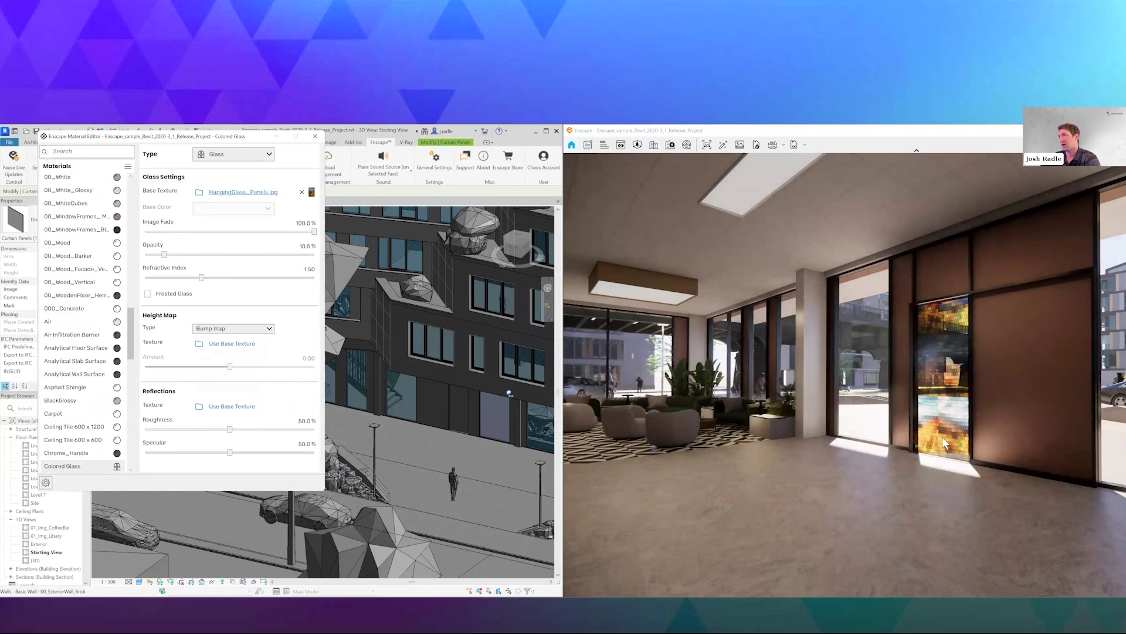
Step: Adjust the time of day and move closer to the textured glass panel so its colored shadow falls across the lobby floor
left_click(944, 487)
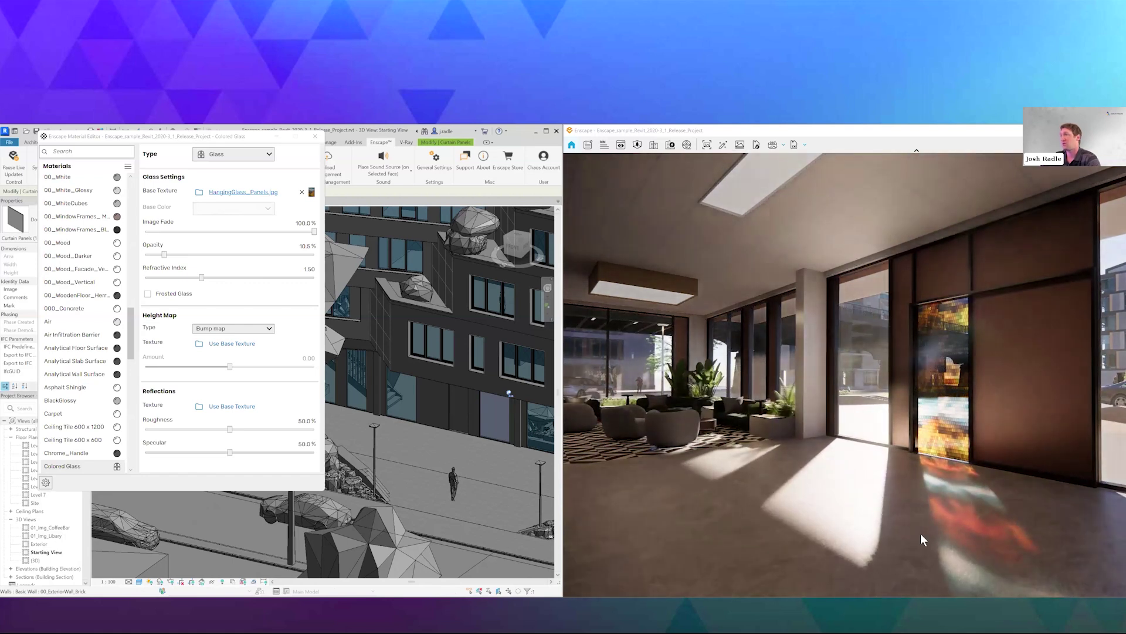
key("w")
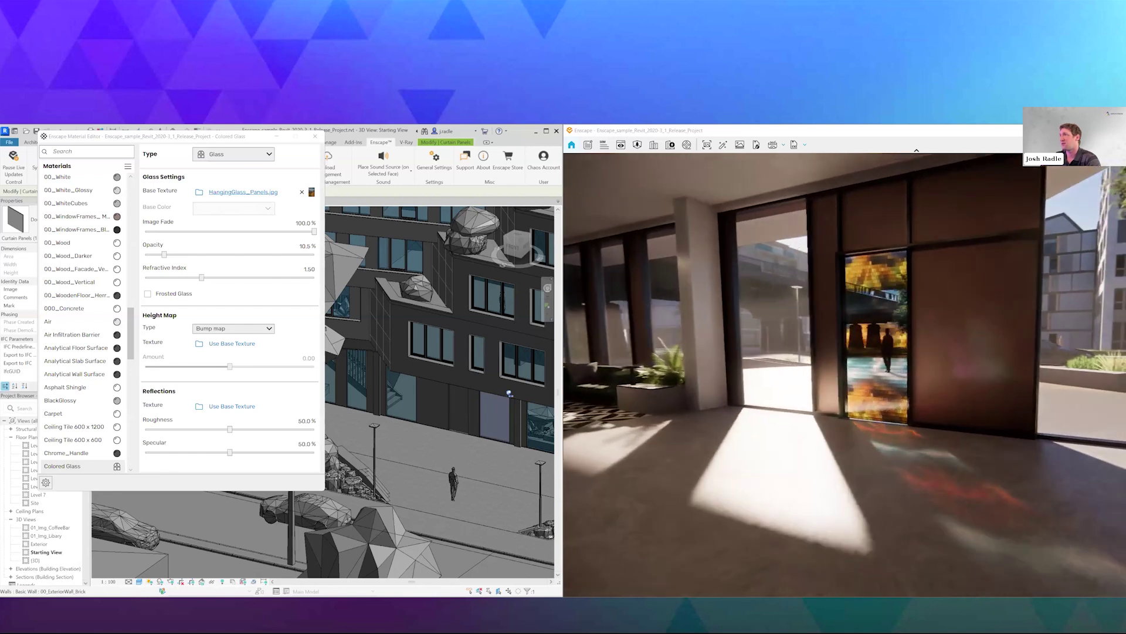
key("s")
left_click_drag(931, 506, 886, 505)
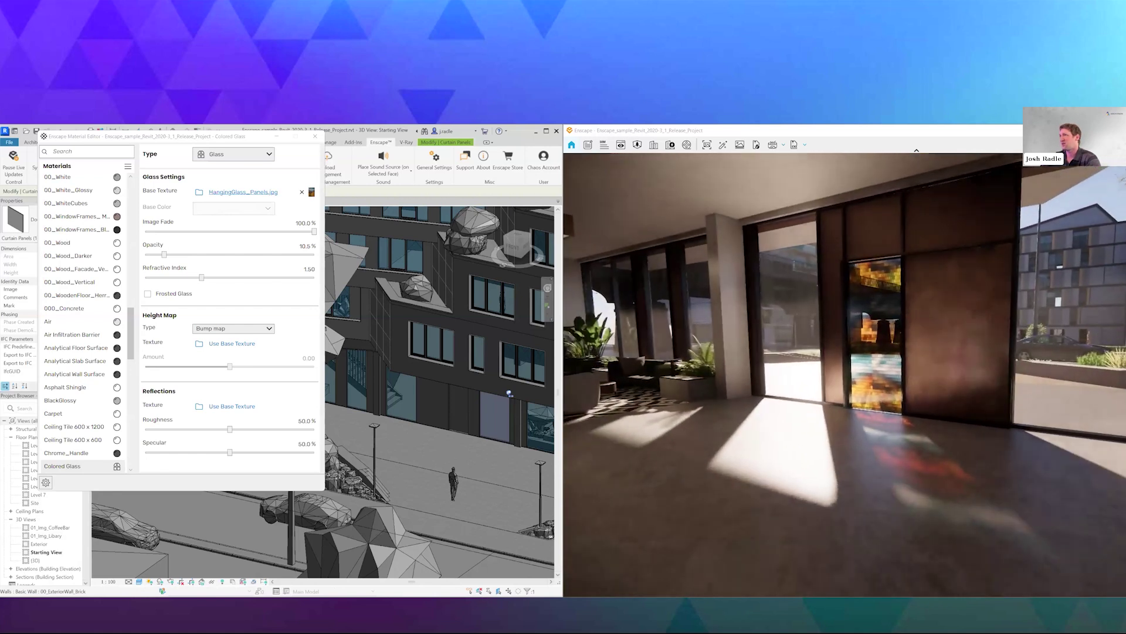
key("u")
key("i")
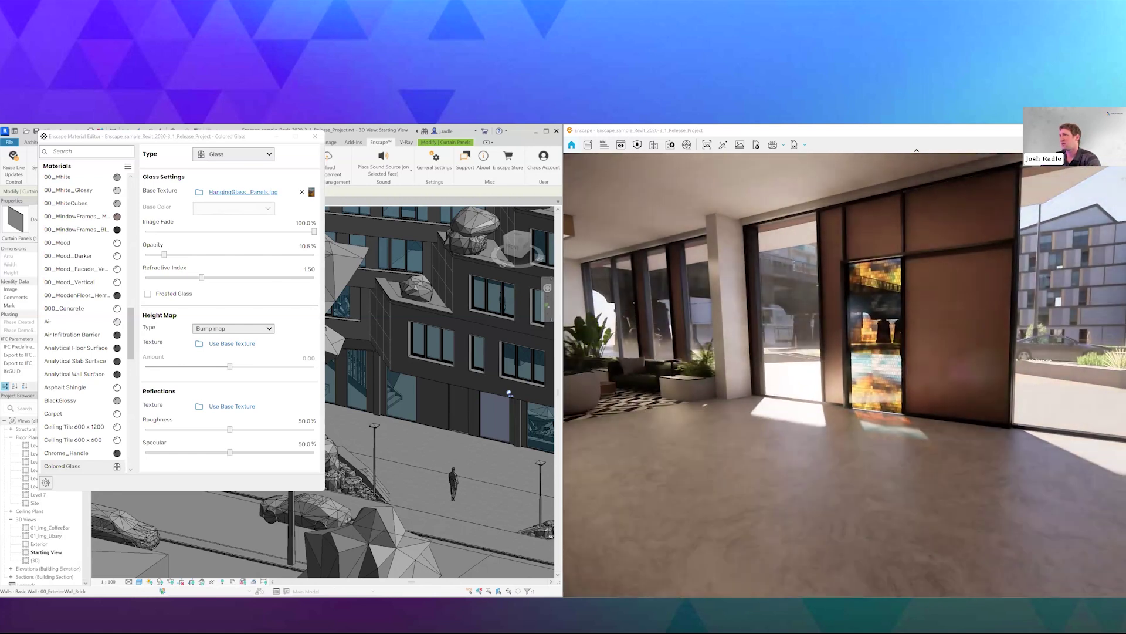
key("u")
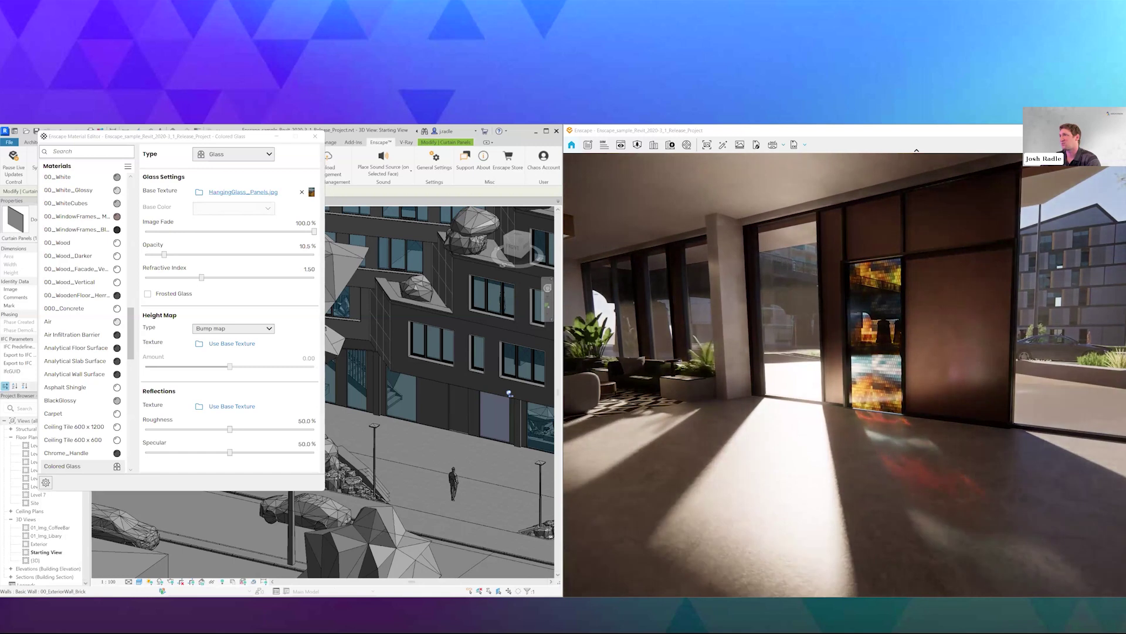
key("i")
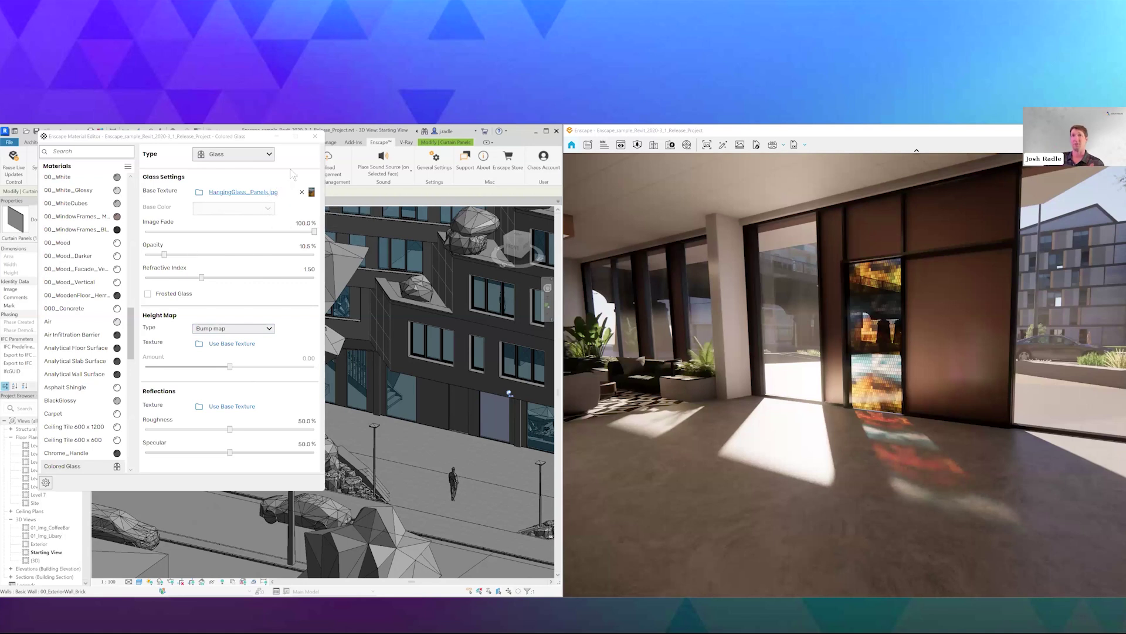
Step: Review the Colored Glass material's base texture settings in the Enscape Material Editor and close the editor
left_click_drag(250, 141, 372, 181)
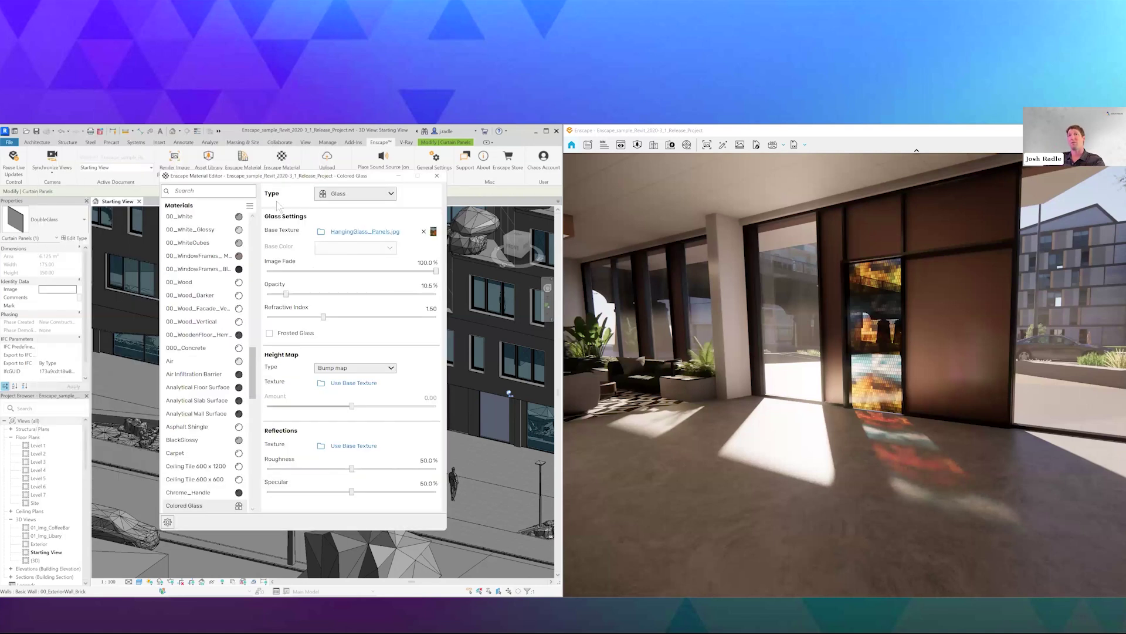
left_click(355, 251)
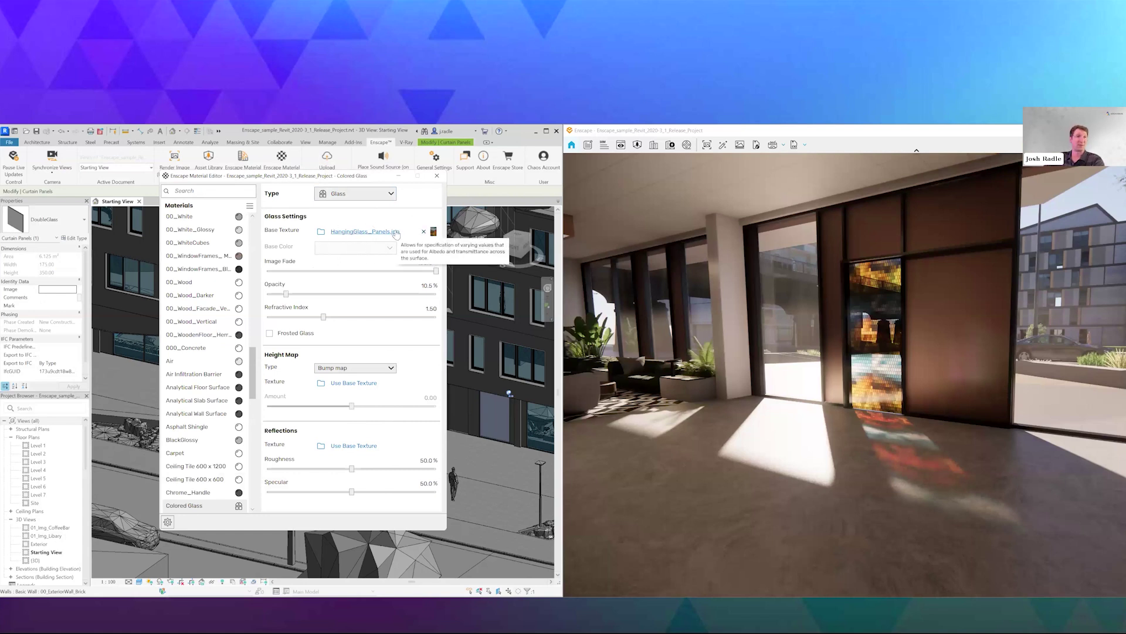
left_click(436, 176)
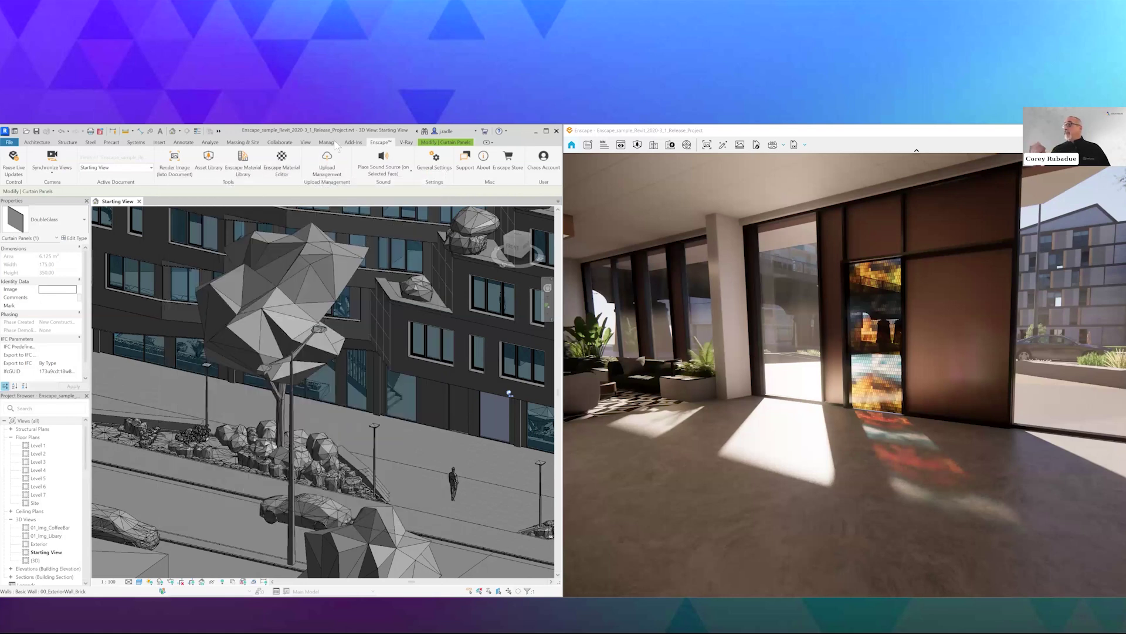
Step: Open Revit's Material Browser beside the Enscape view and show the Colored Glass material's appearance
left_click(328, 142)
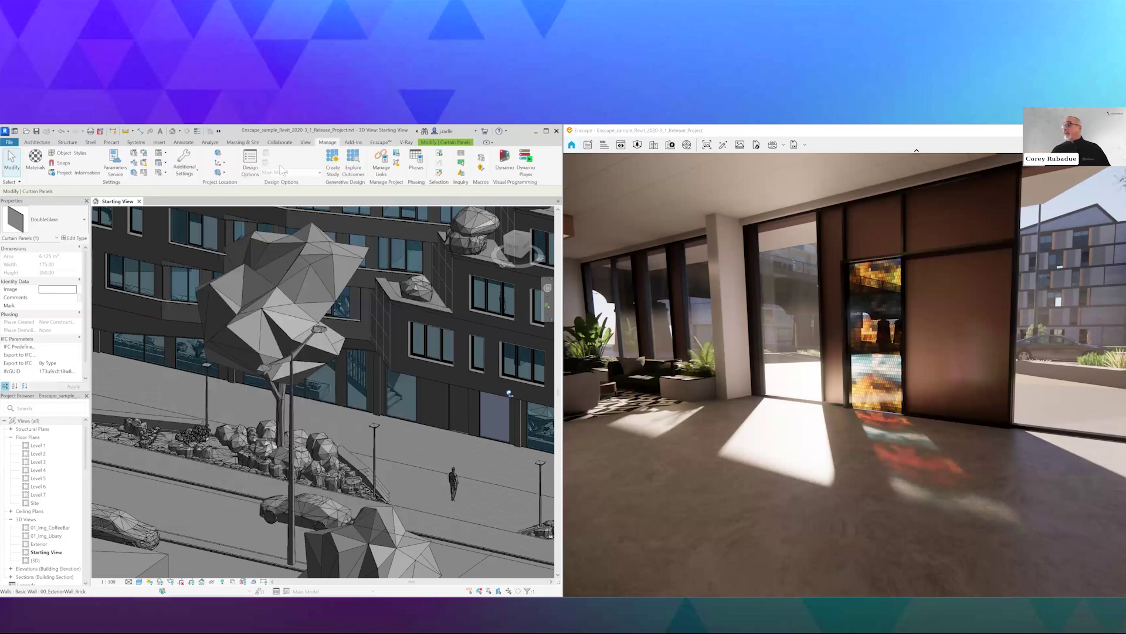
left_click(35, 160)
left_click(626, 293)
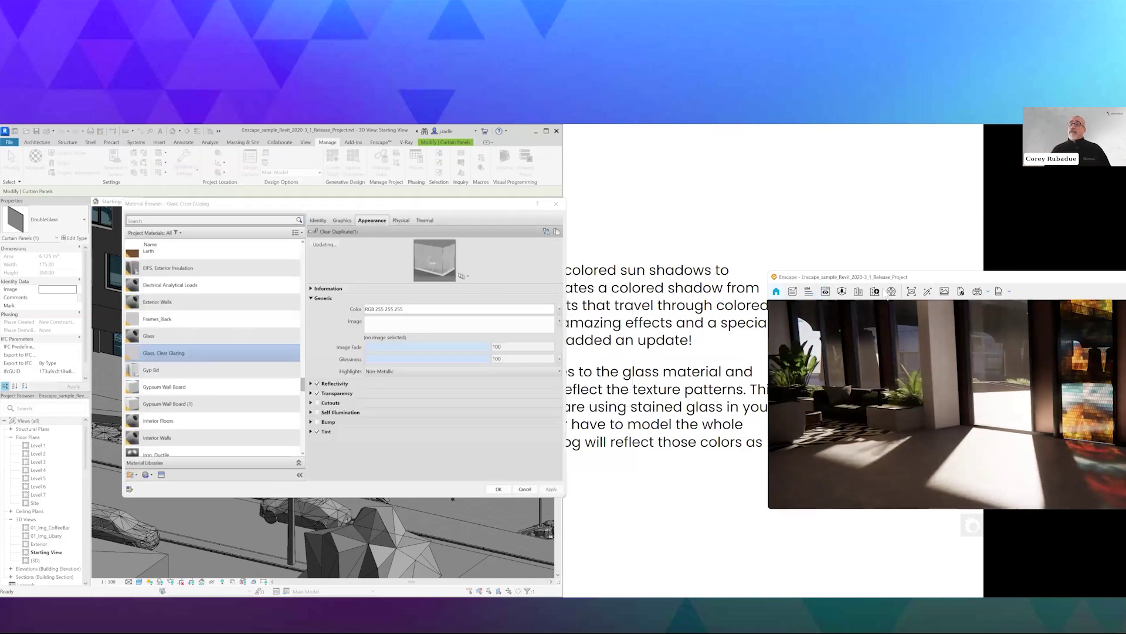
left_click_drag(884, 278, 1125, 334)
left_click(445, 206)
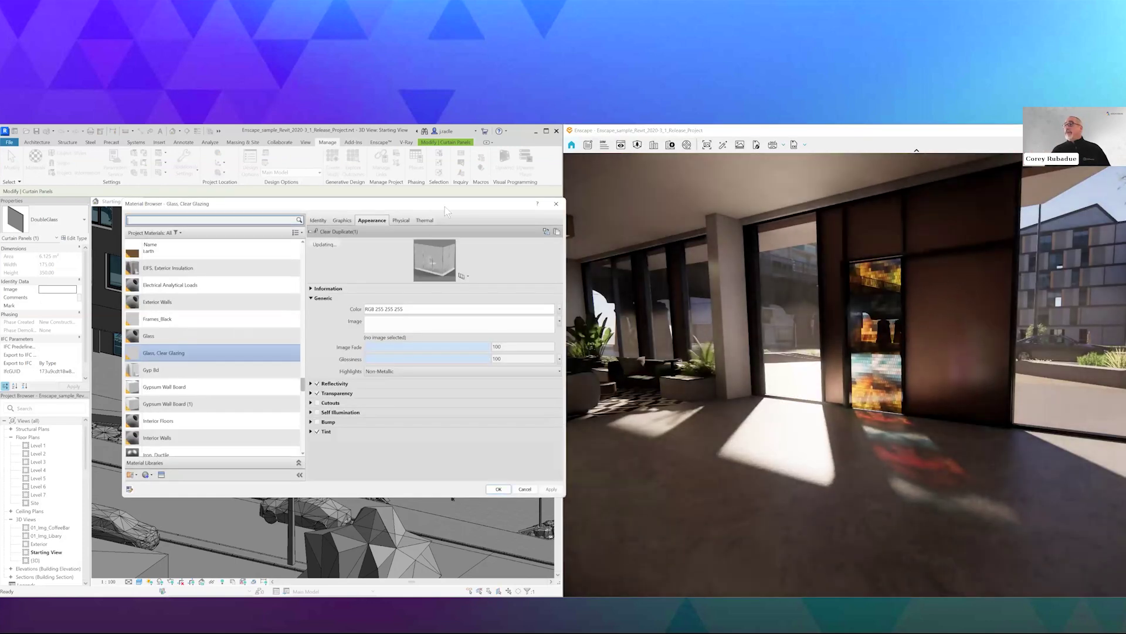
left_click_drag(421, 208, 371, 201)
scroll(130, 323, "up", 5)
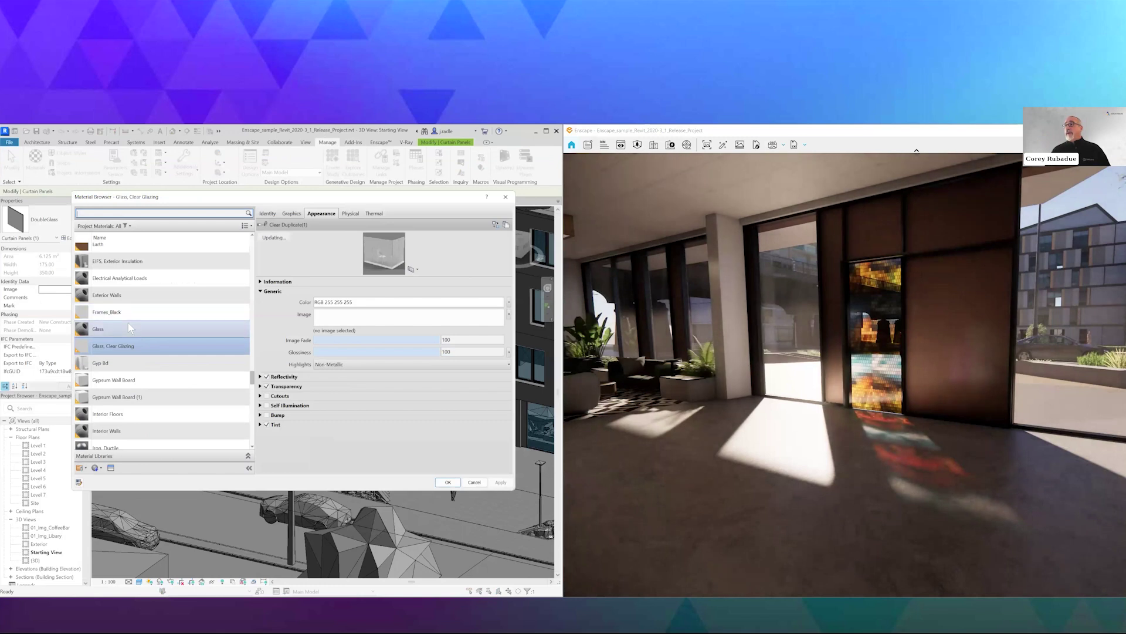
scroll(131, 324, "up", 2)
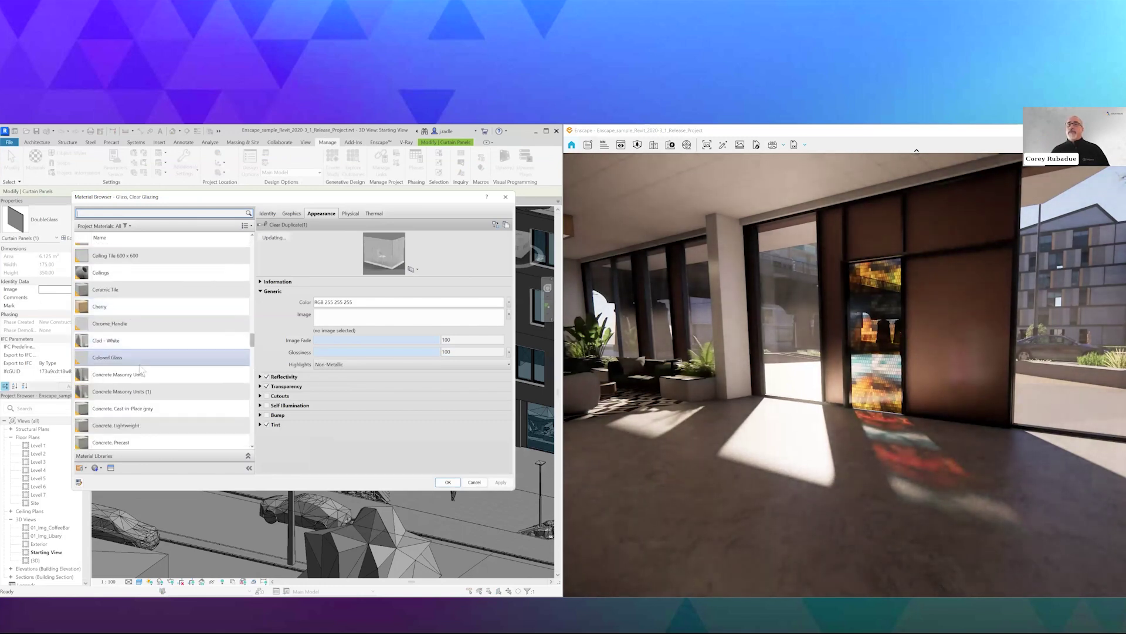
left_click(123, 357)
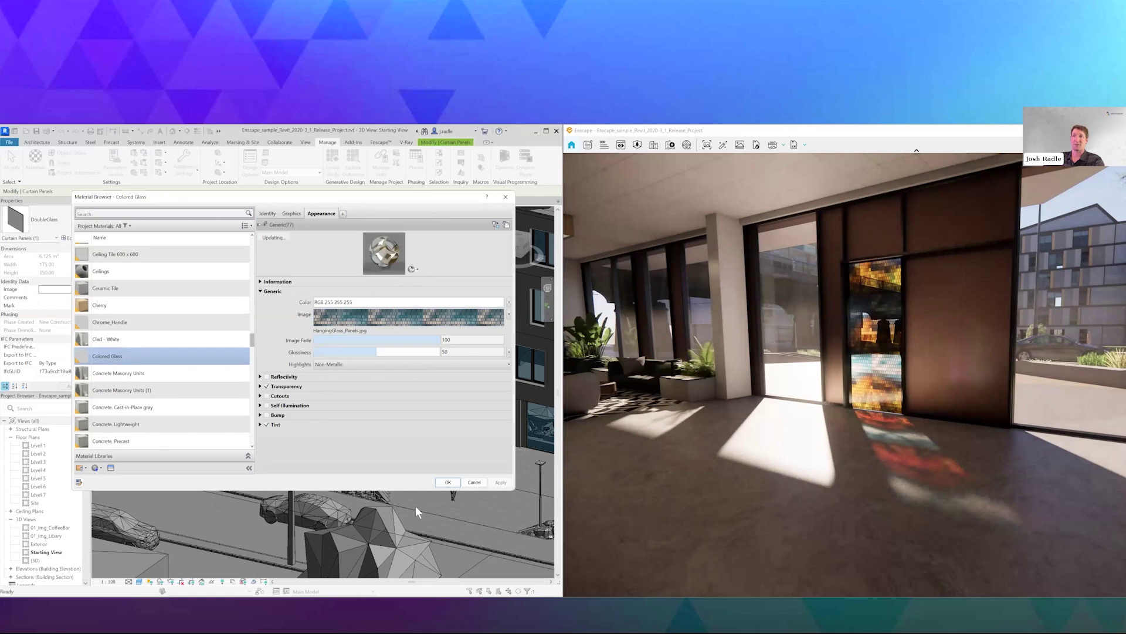
Step: Review the Colored Glass material's identity, graphics, transparency and tint settings, and close the Material Browser
left_click(274, 214)
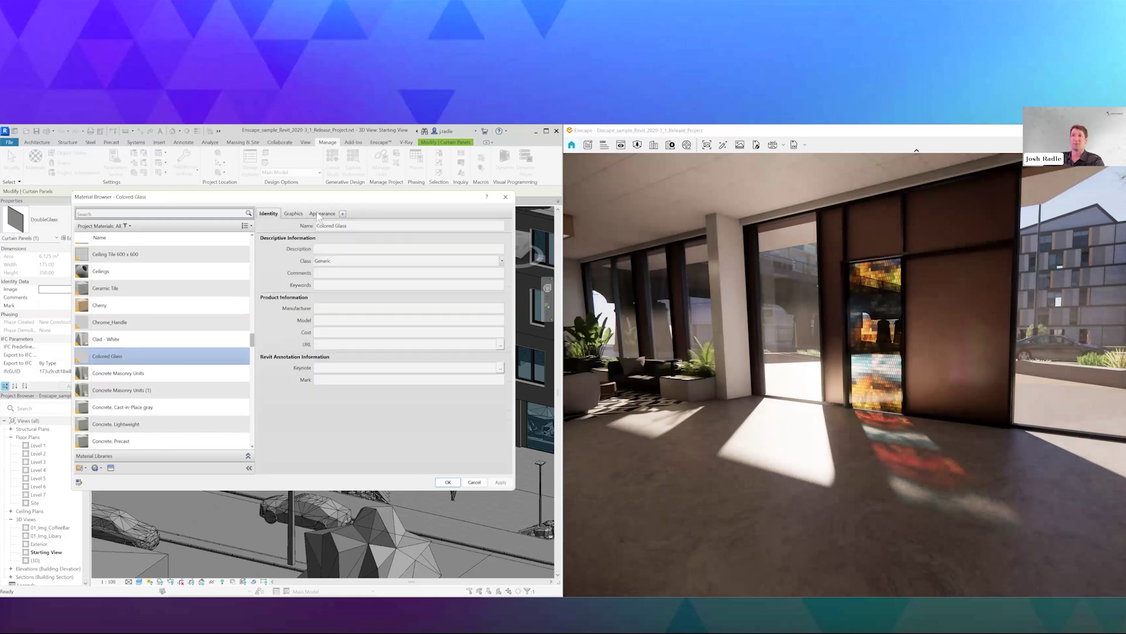
left_click(317, 214)
left_click(291, 214)
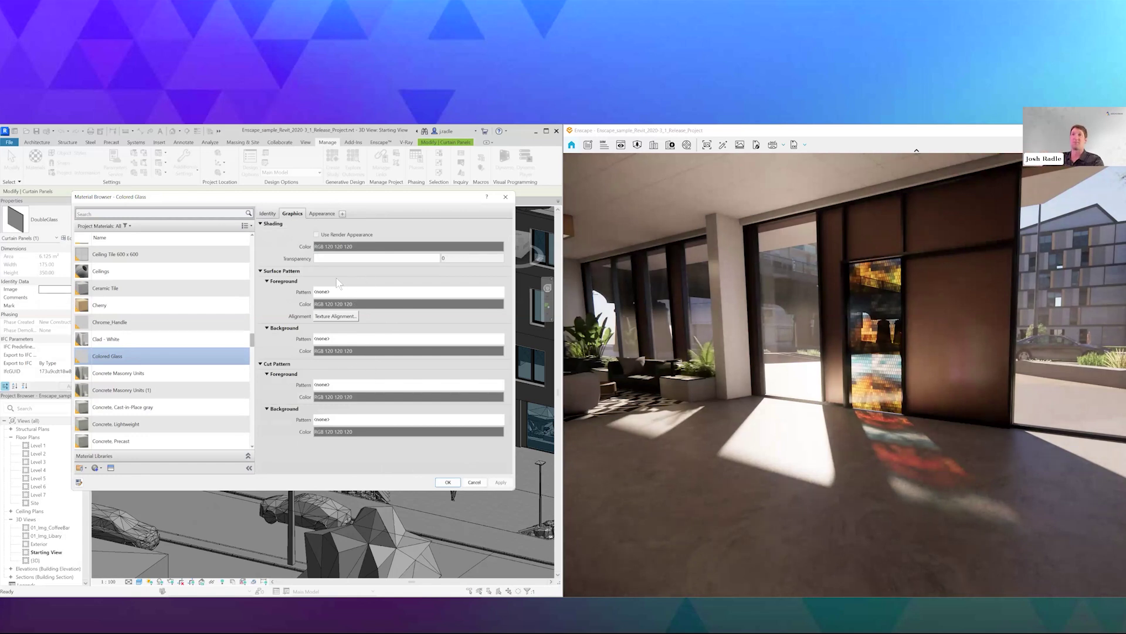
left_click(319, 214)
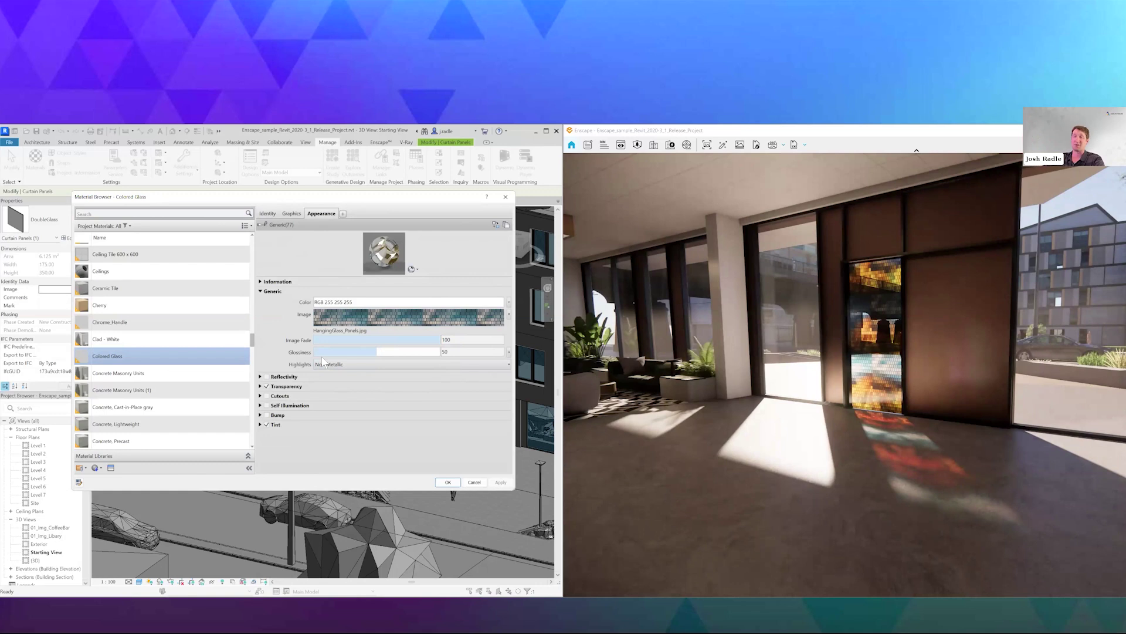
left_click(260, 386)
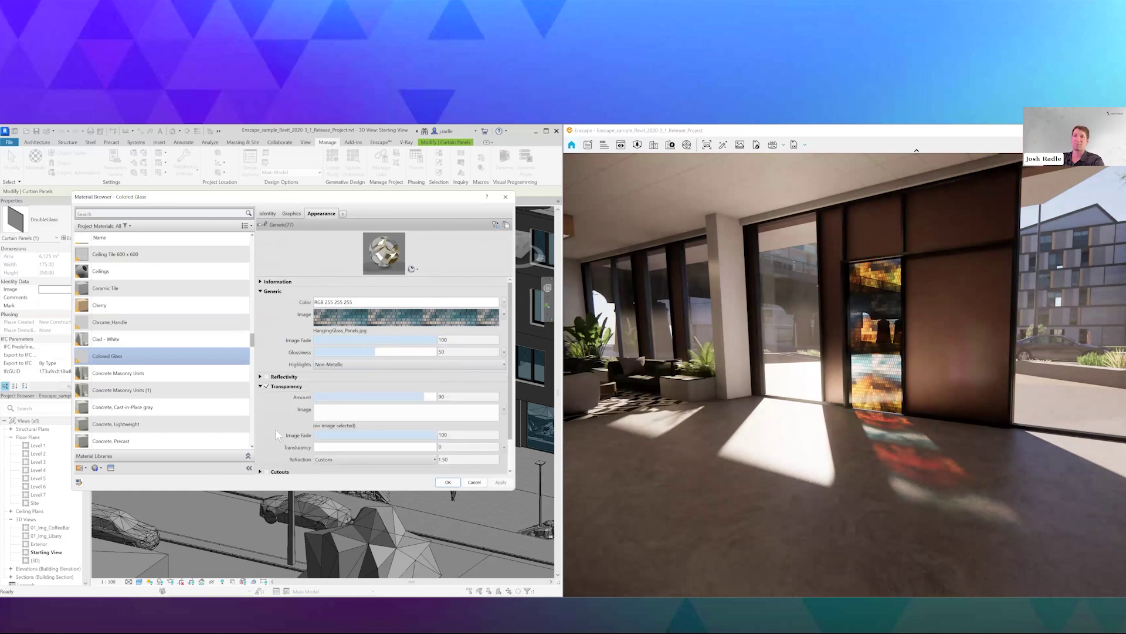
scroll(276, 430, "down", 2)
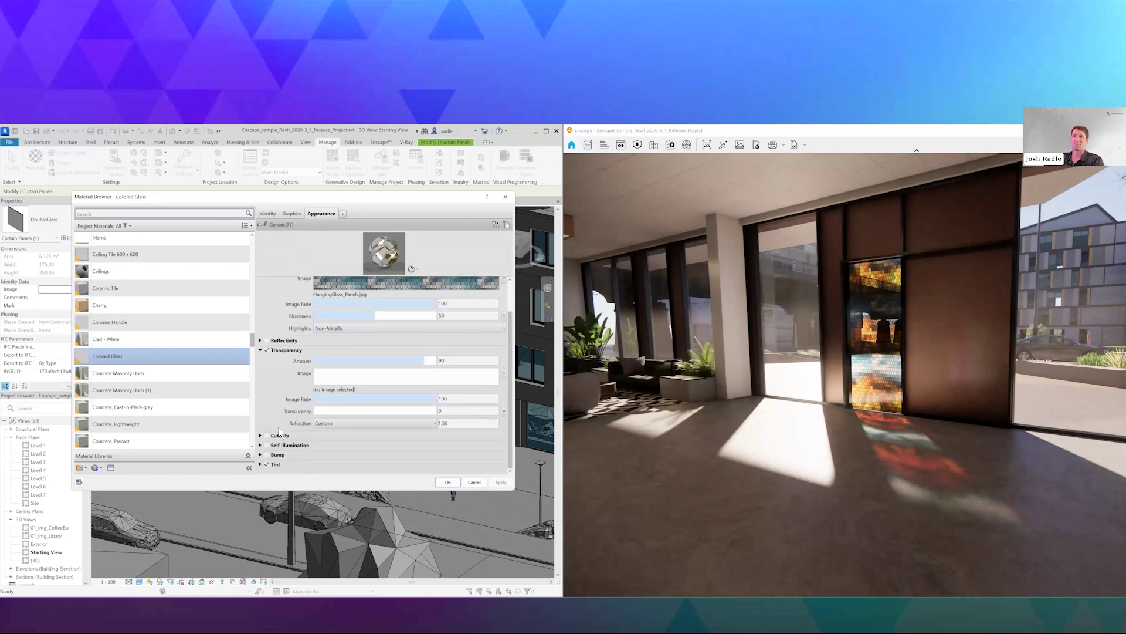
left_click(260, 464)
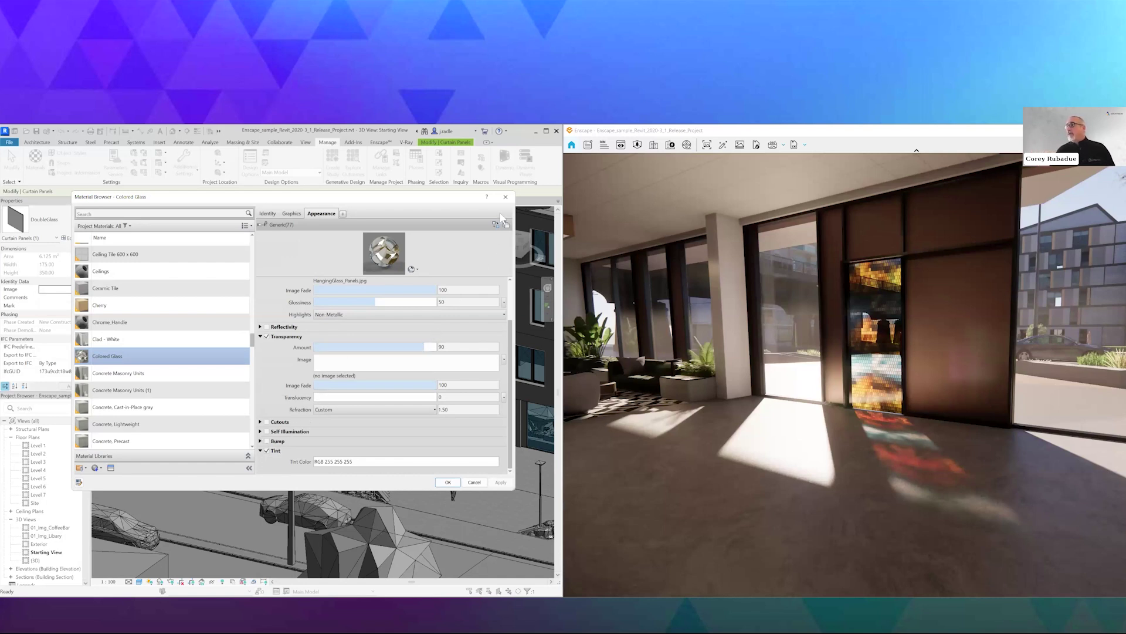
left_click(506, 197)
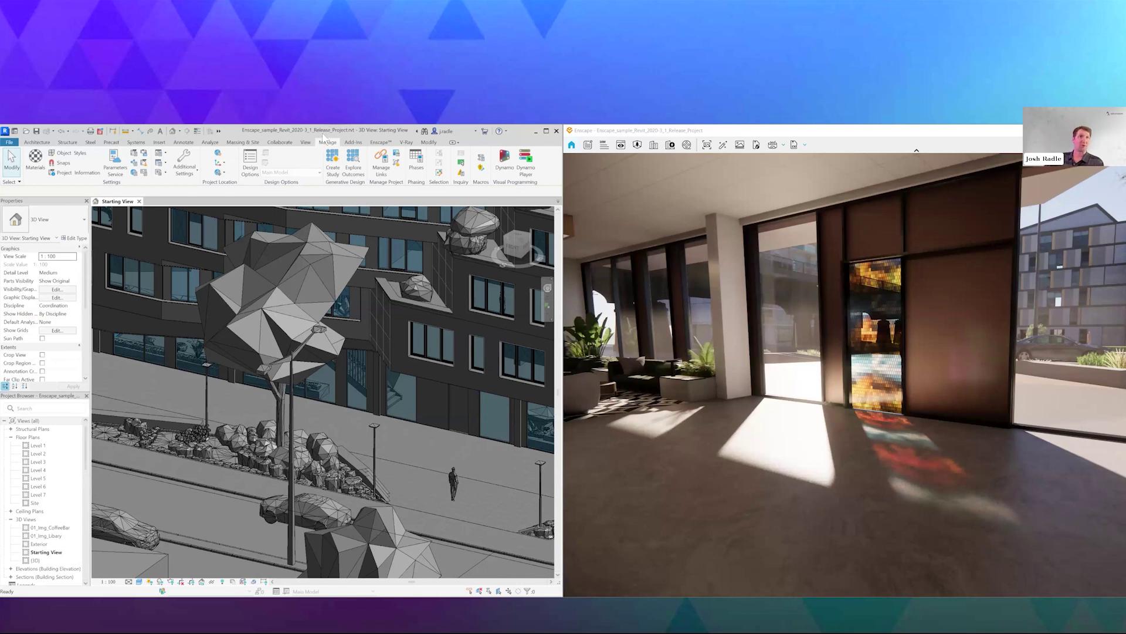
Step: Reopen the Enscape Material Editor to review the Colored Glass settings and its place in the materials list
left_click(378, 142)
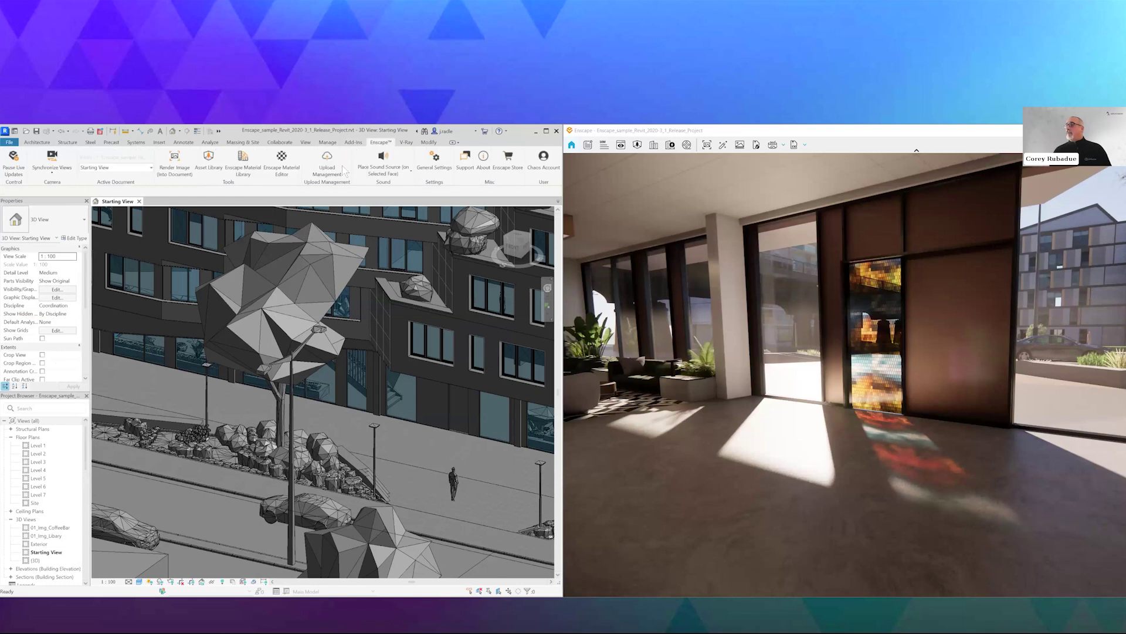
left_click(281, 169)
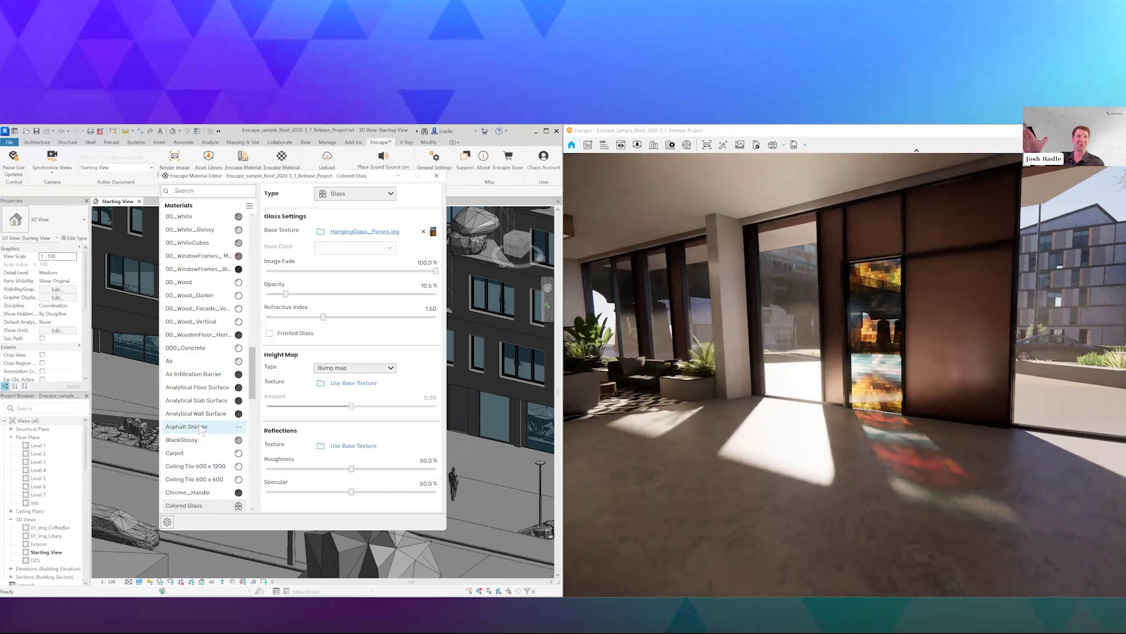
scroll(208, 431, "down", 1)
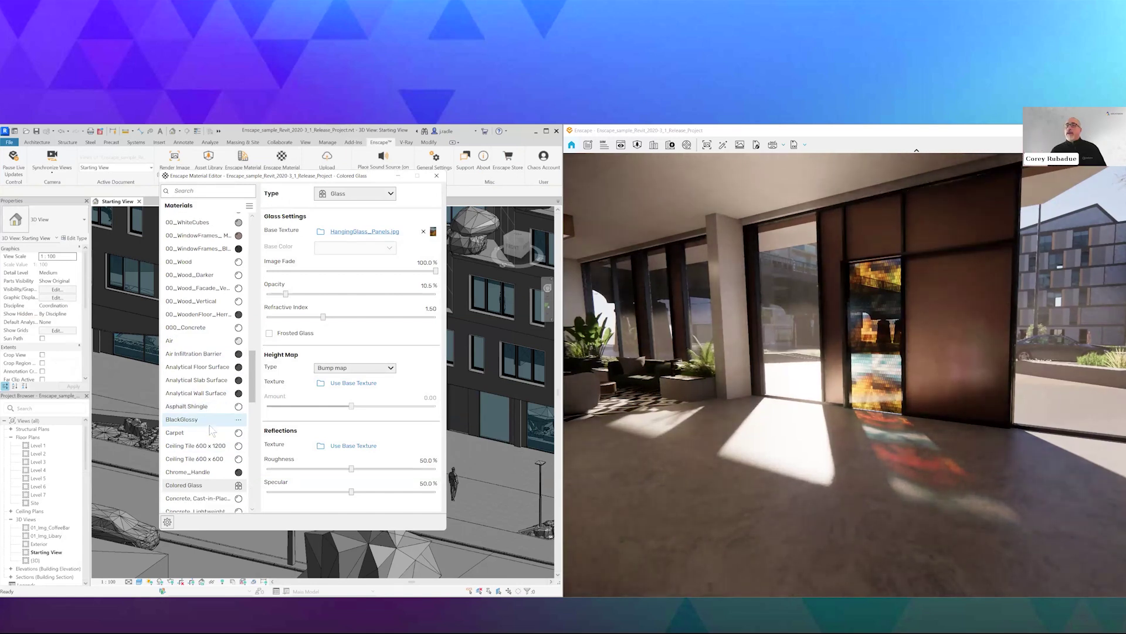
scroll(210, 431, "down", 1)
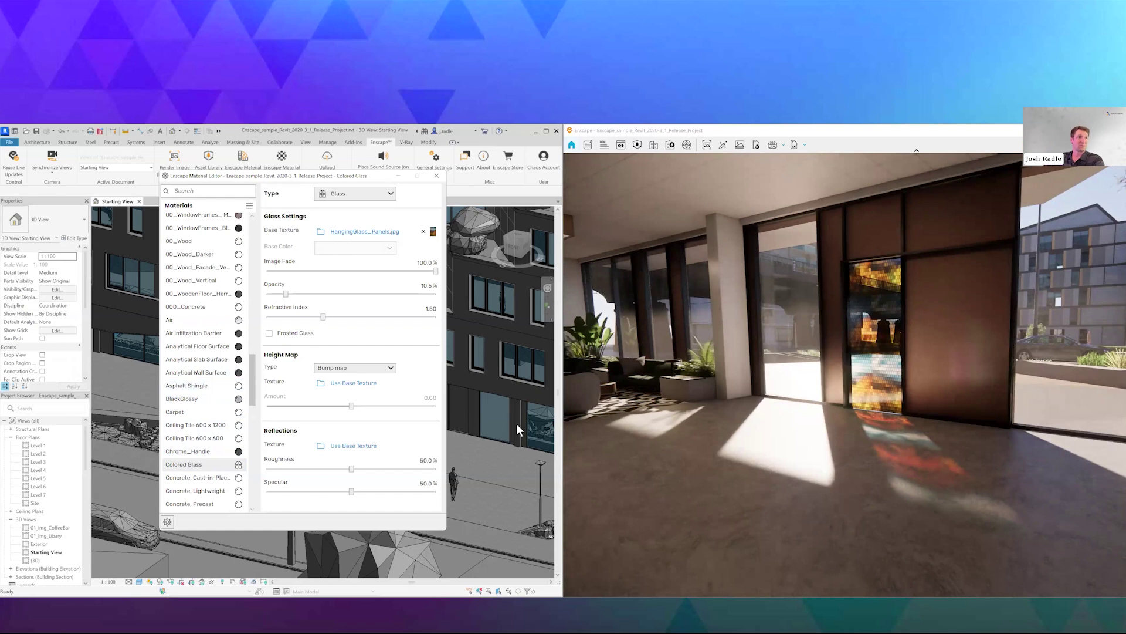
Step: Walk through the Enscape lobby to view the glass panel's colored shadow from other positions across the room
left_click_drag(823, 473, 862, 453)
key("d")
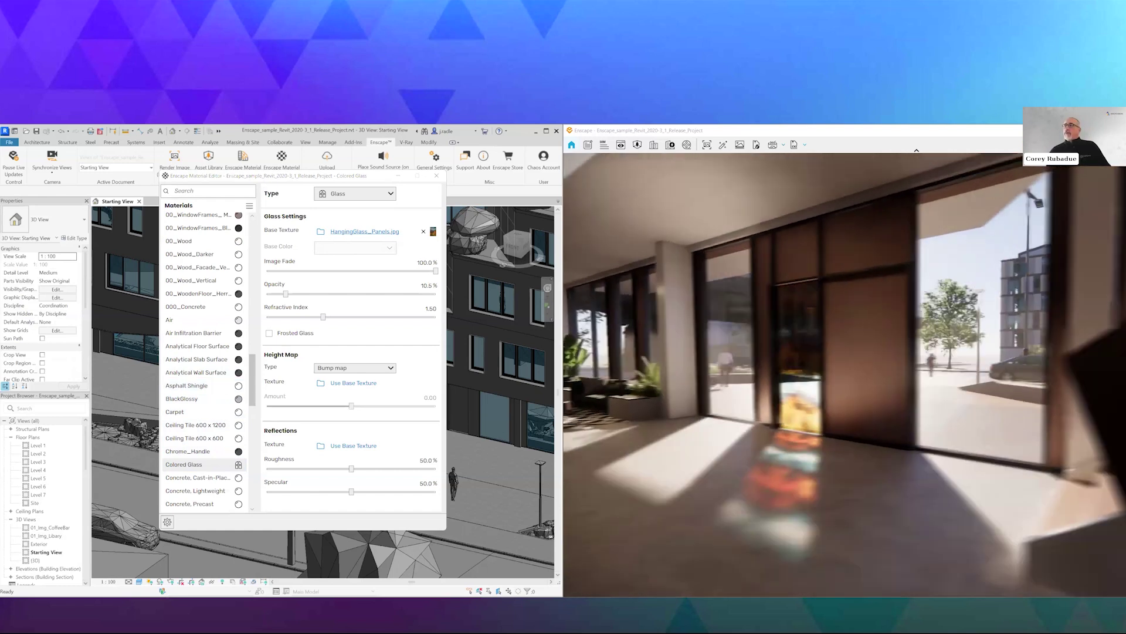
key("d")
key("w")
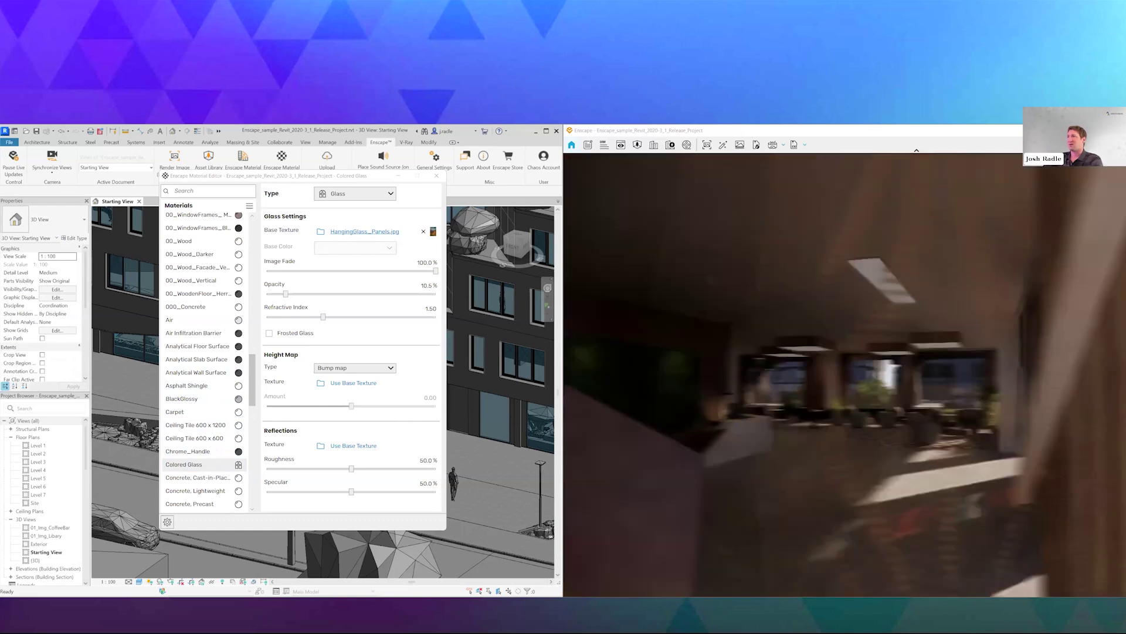
right_click_drag(783, 471, 827, 471)
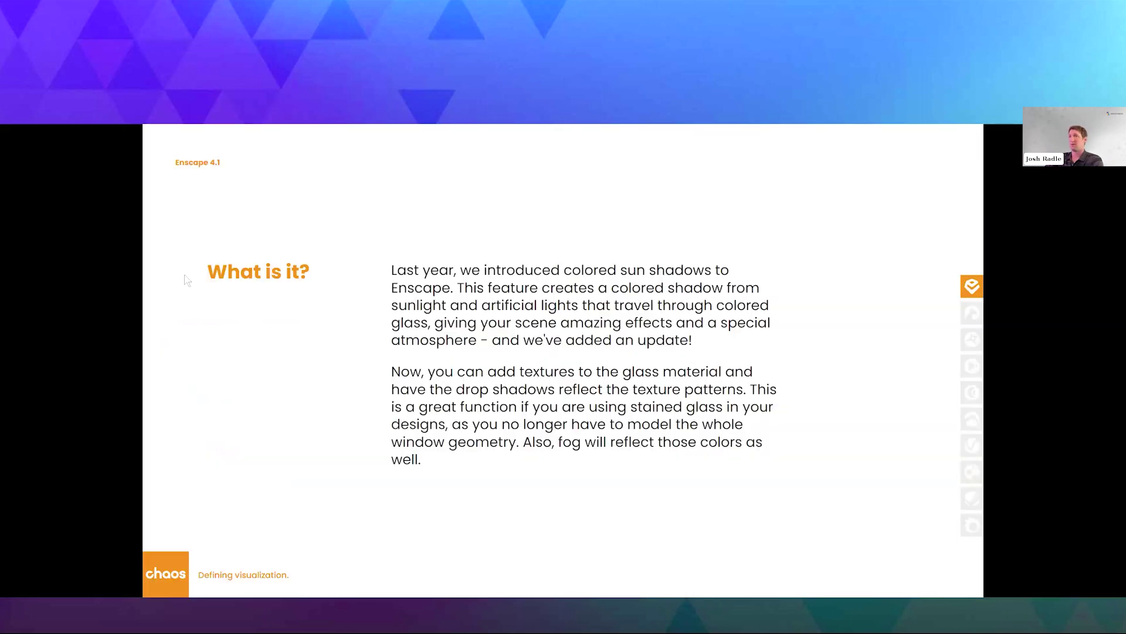
left_click(184, 275)
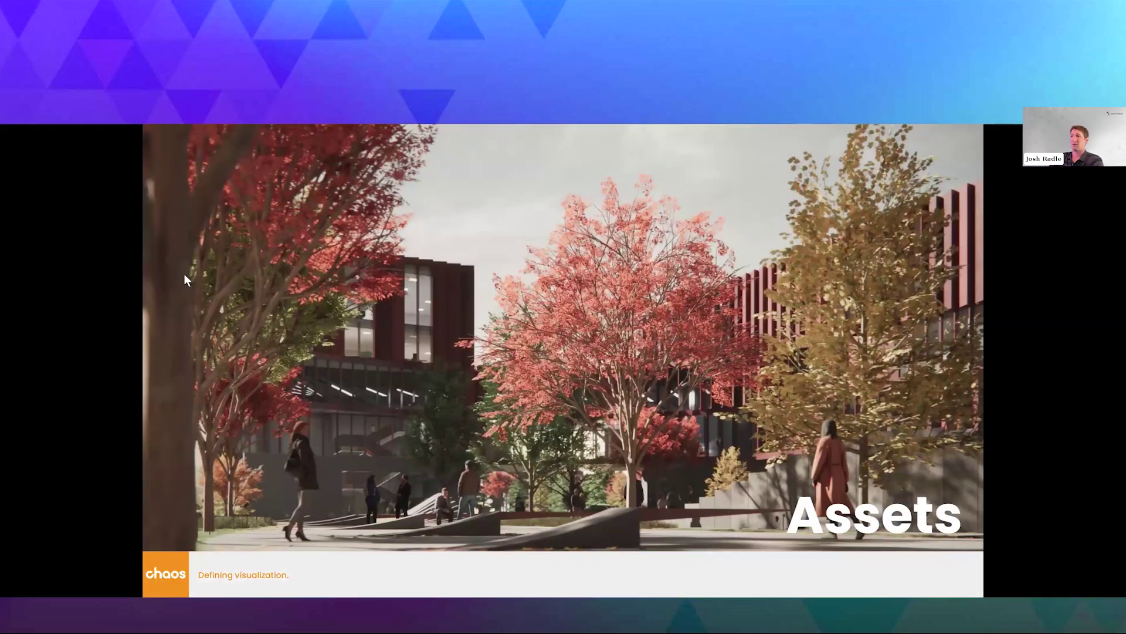
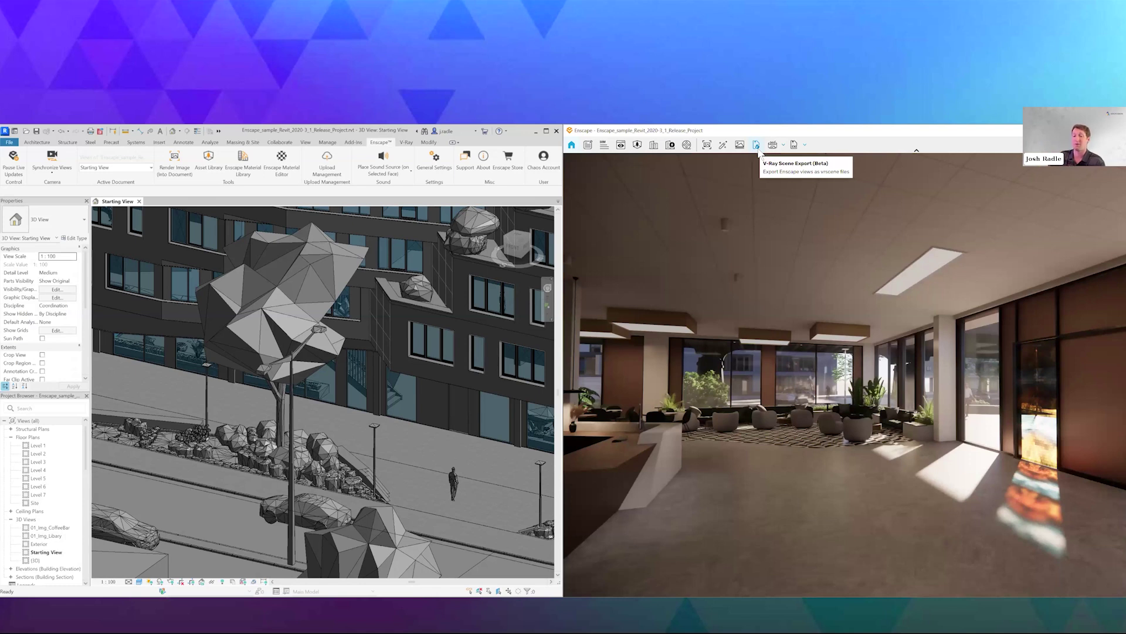
Step: Show the views available for V-Ray scene export, close the dialog without exporting, and maximize the Enscape view of the lobby
left_click(757, 146)
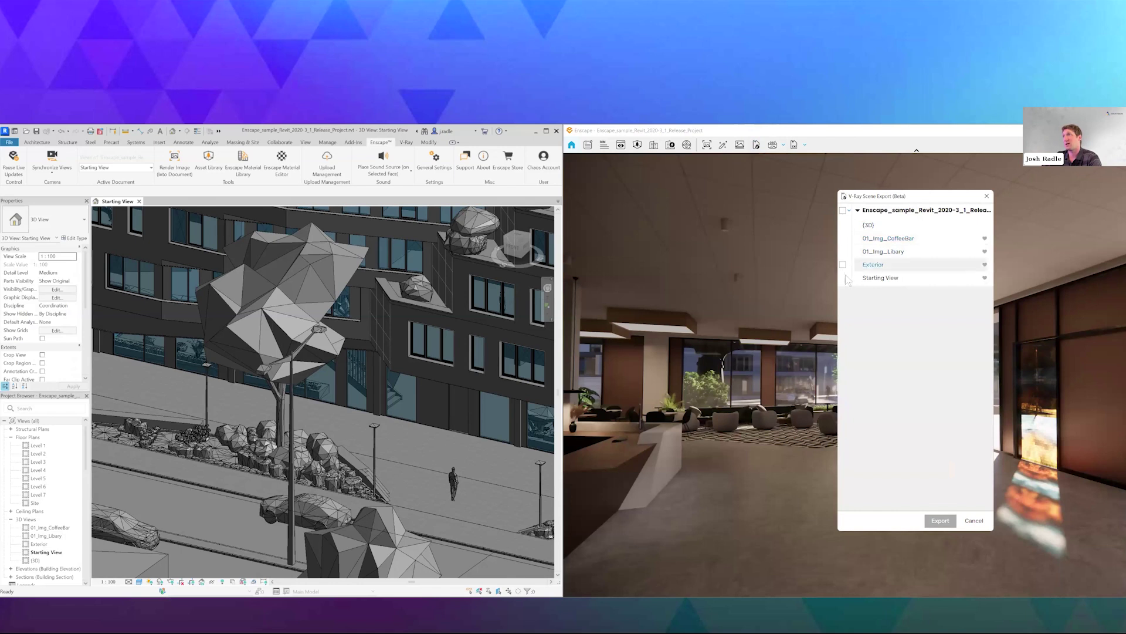
left_click(986, 197)
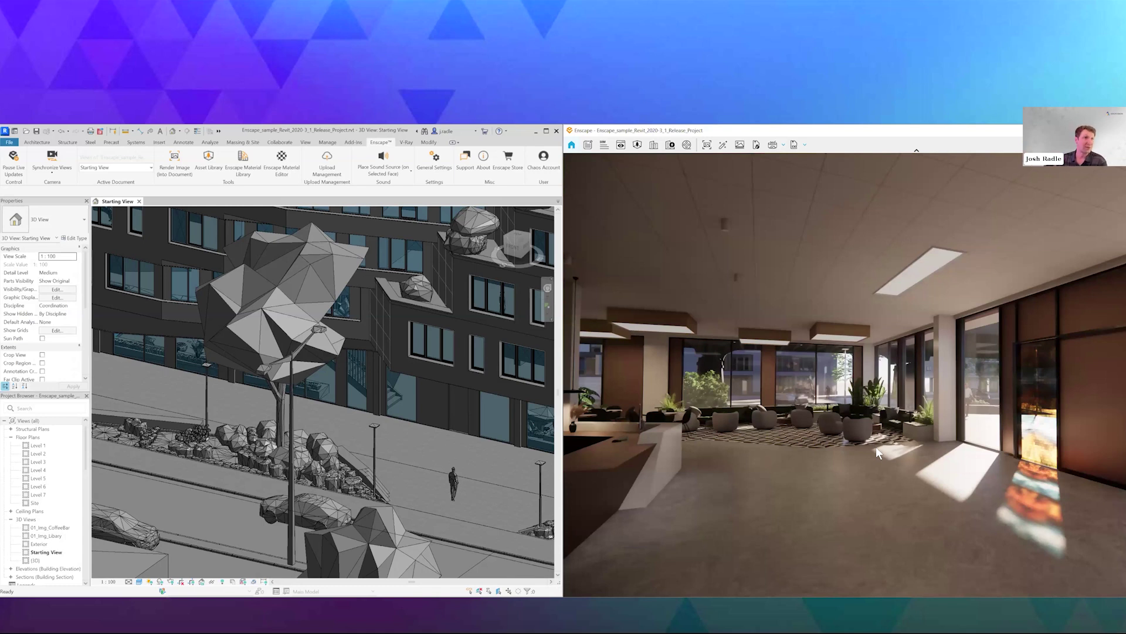
double_click(813, 132)
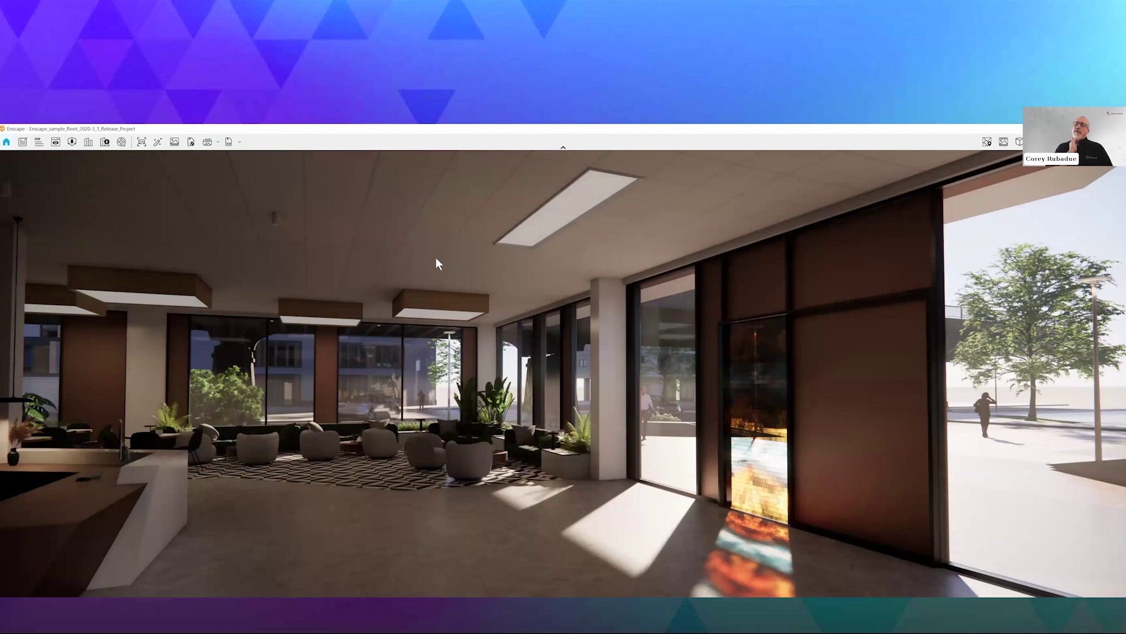
left_click_drag(466, 353, 640, 537)
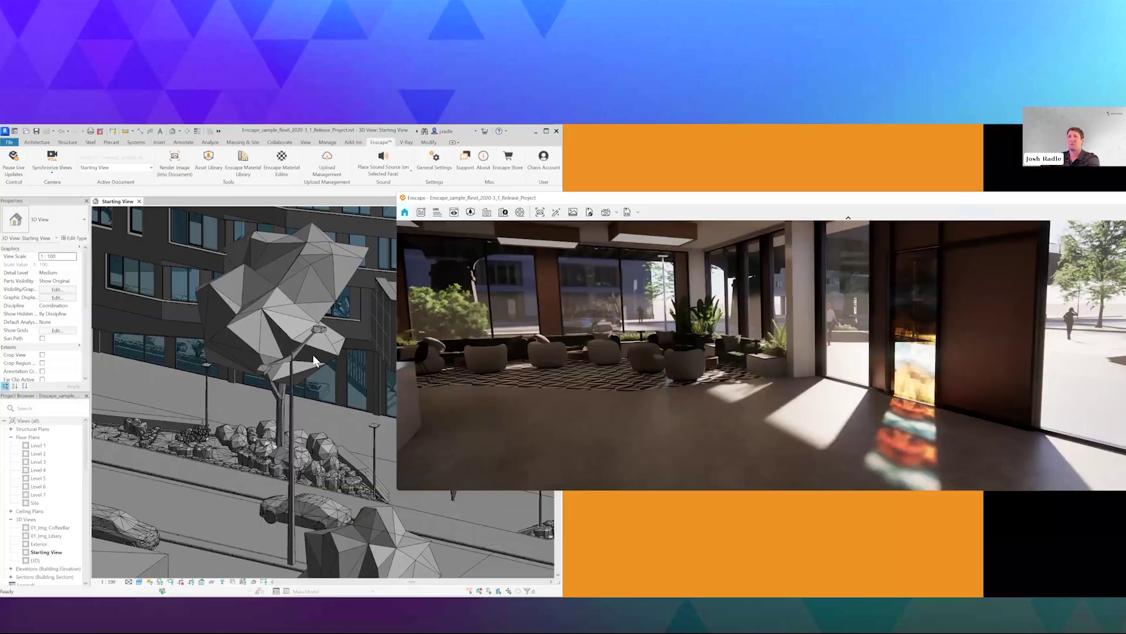
Step: In Revit's Starting View, select the Enscape office building assets surrounding the main building to show them as placeholder context
scroll(260, 357, "down", 1)
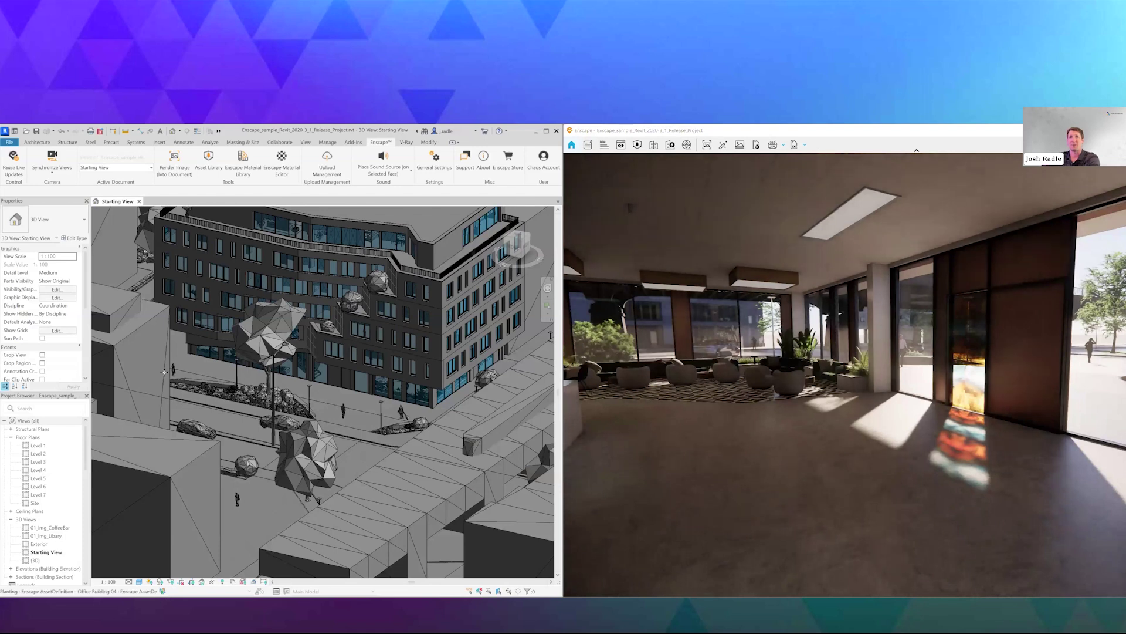
left_click(130, 352)
scroll(263, 367, "down", 3)
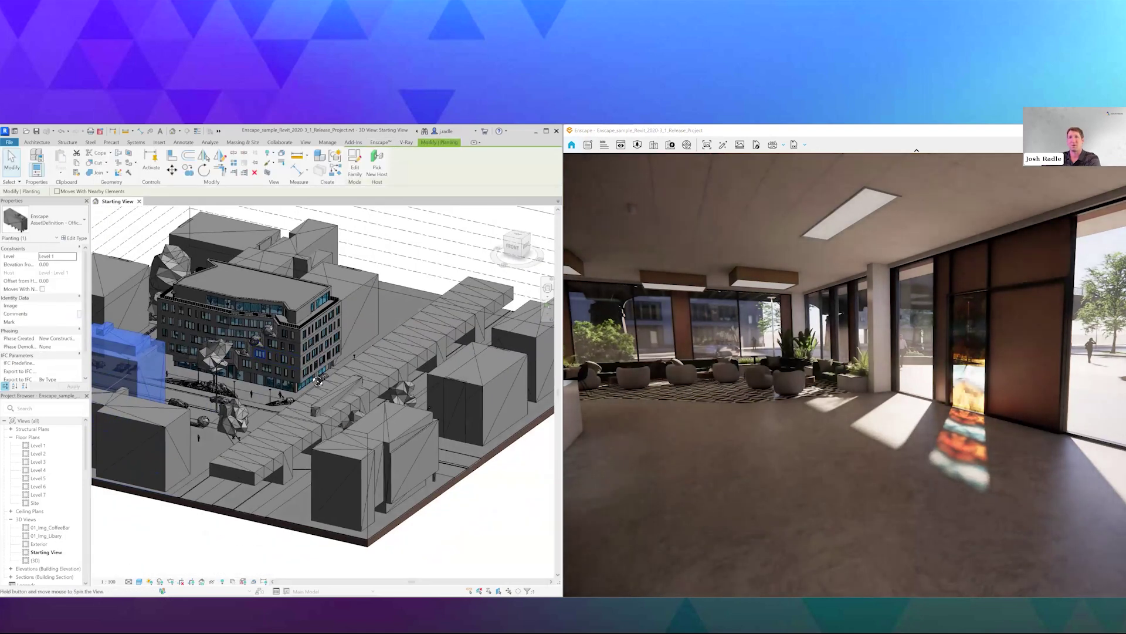
middle_click_drag(316, 378, 376, 405, "shift")
middle_click_drag(105, 293, 284, 413)
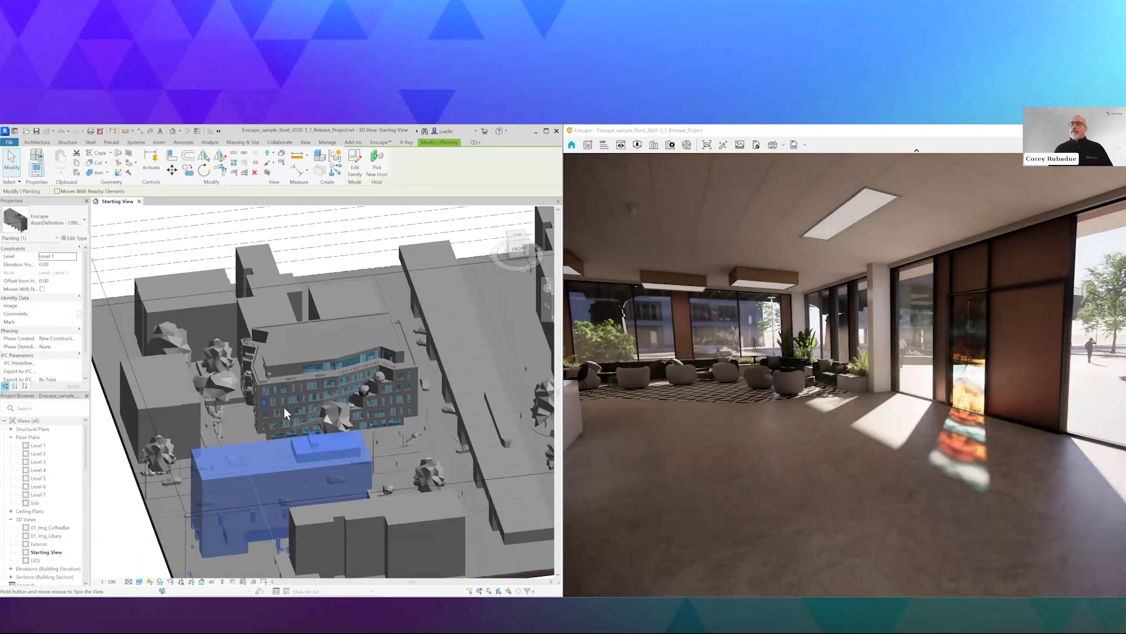
left_click(176, 418)
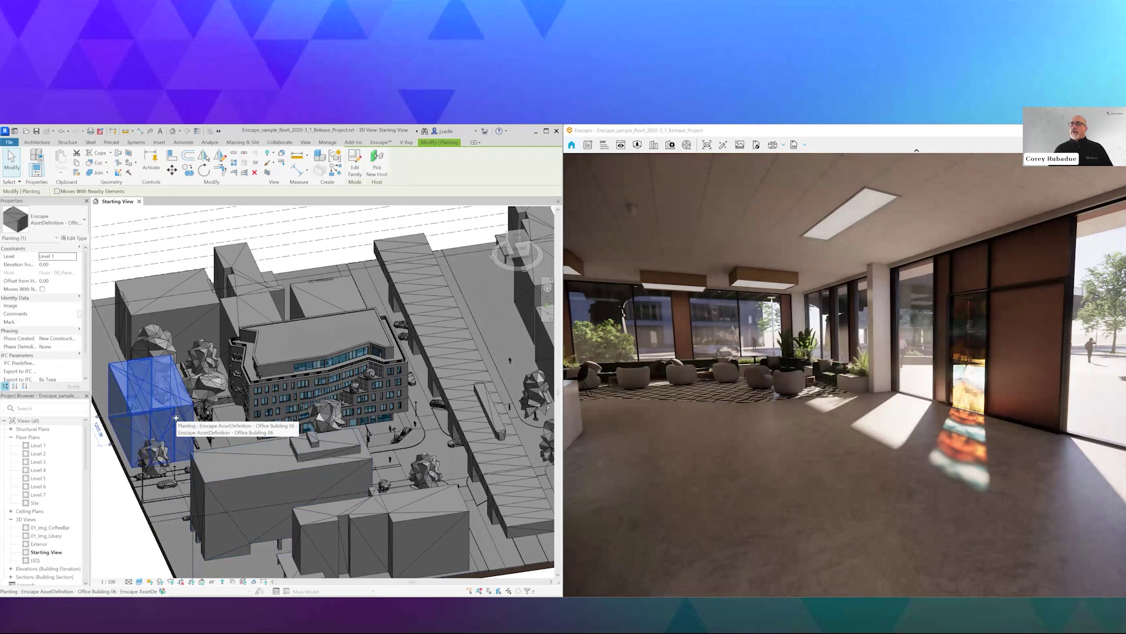
Step: Select the straight bridge asset segments beside the main building to show how the elevated structure is assembled
left_click(453, 405)
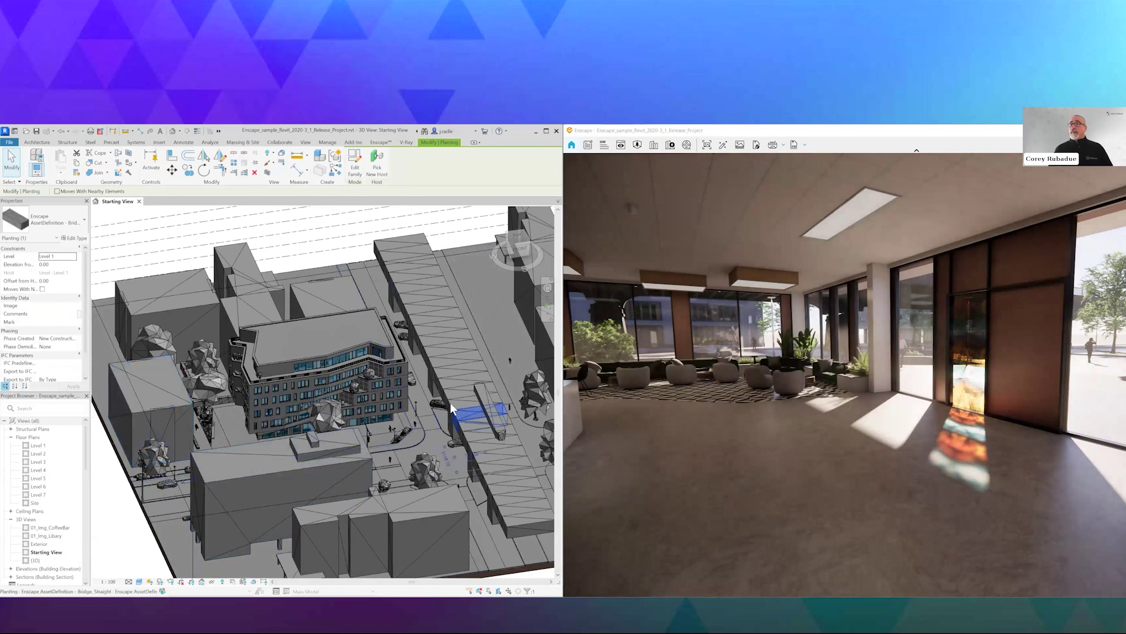
left_click(450, 402)
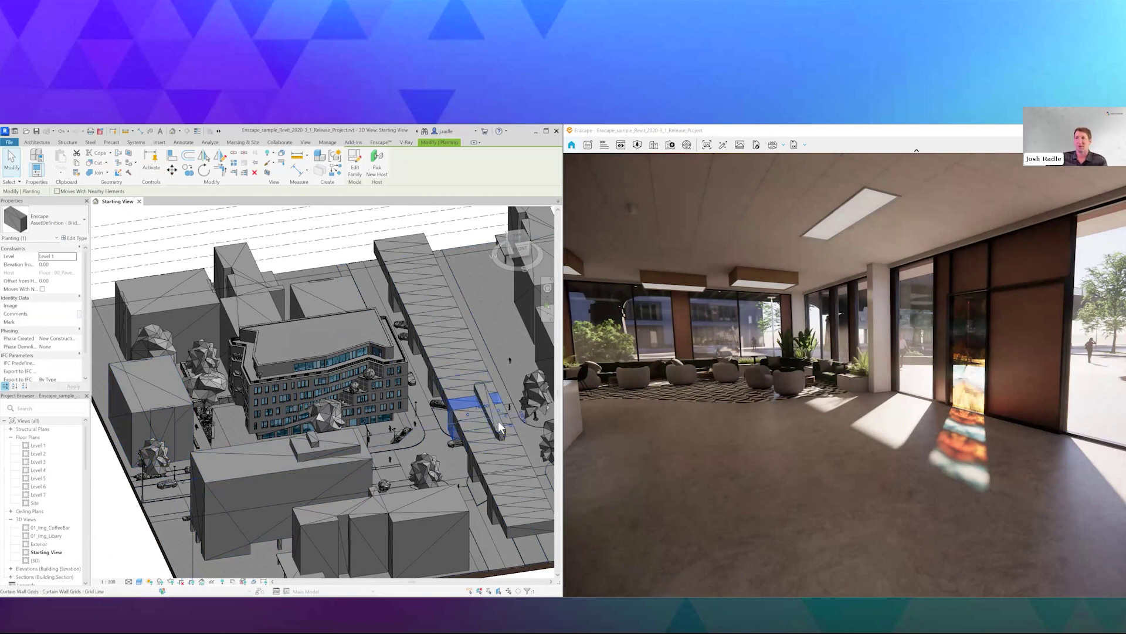
scroll(499, 421, "up", 3)
middle_click_drag(388, 417, 407, 384)
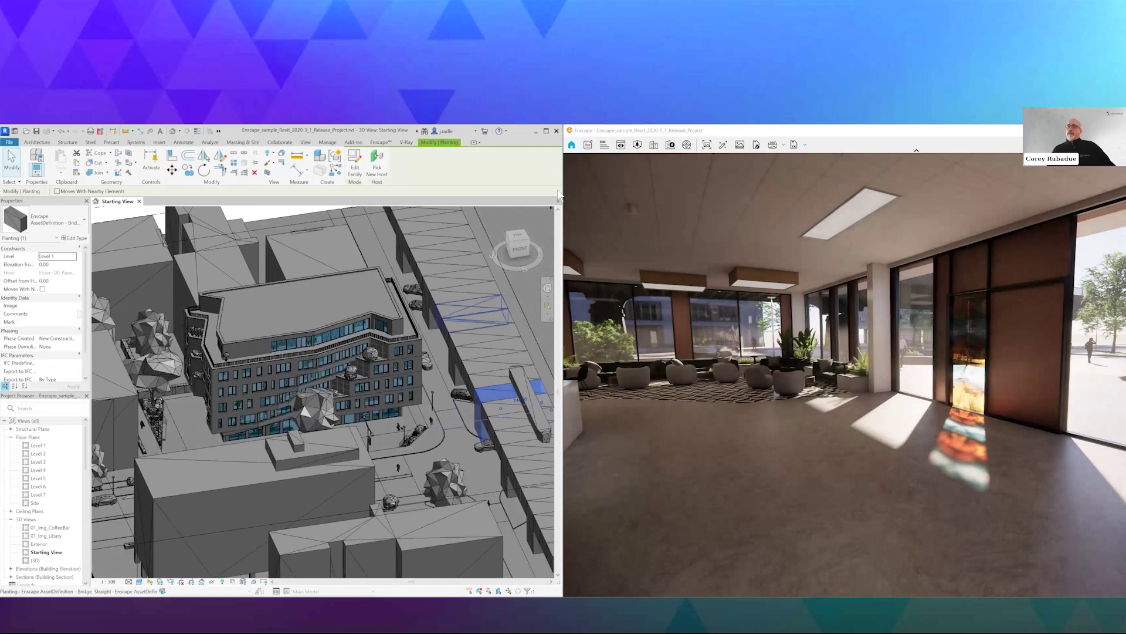
Step: Open the Enscape Asset Library, show the custom assets and the option for creating one, and close the library
left_click(637, 146)
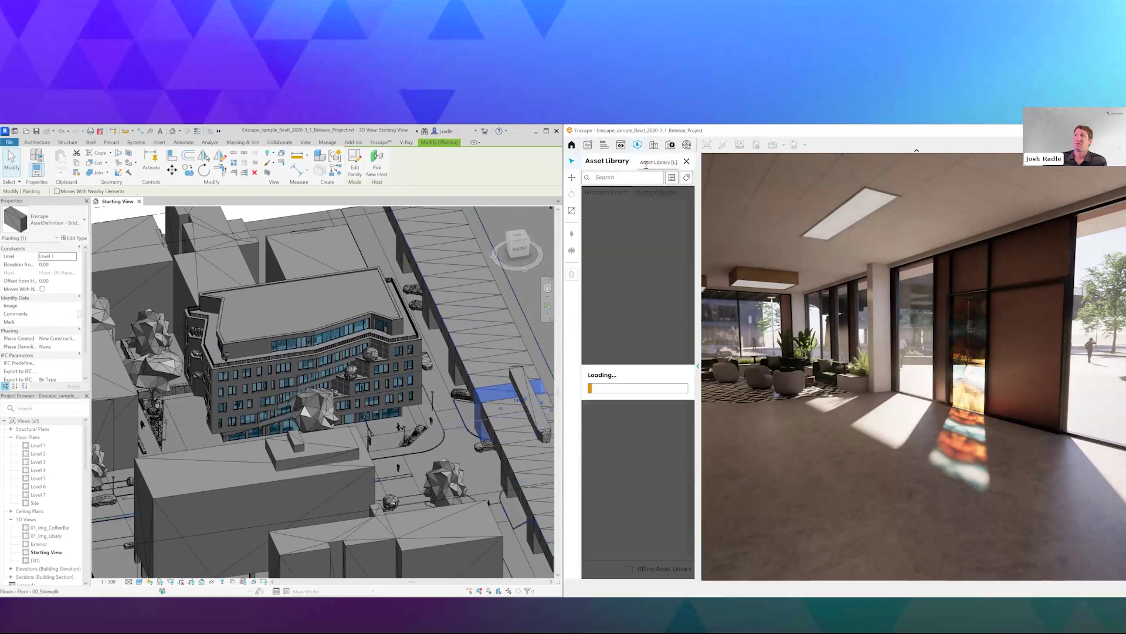
left_click(663, 194)
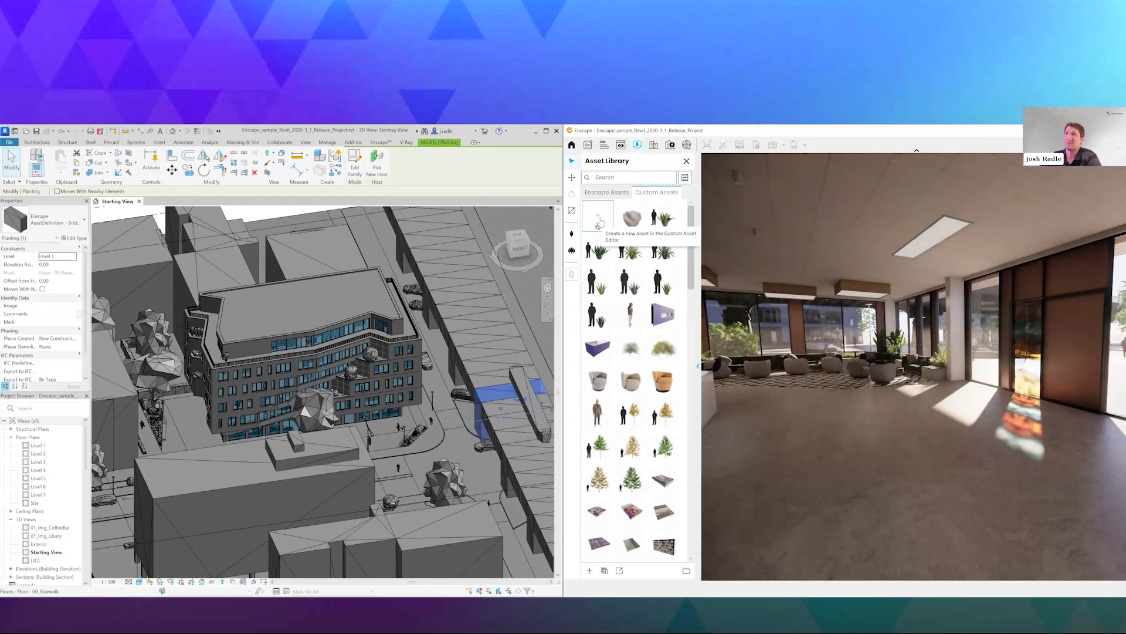
left_click(687, 161)
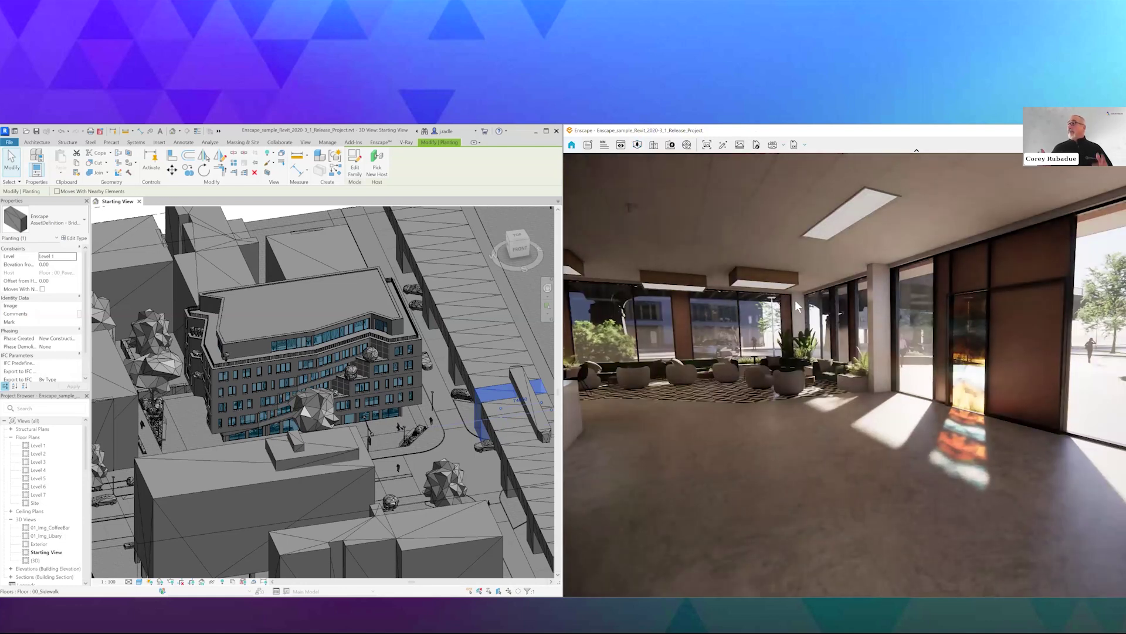